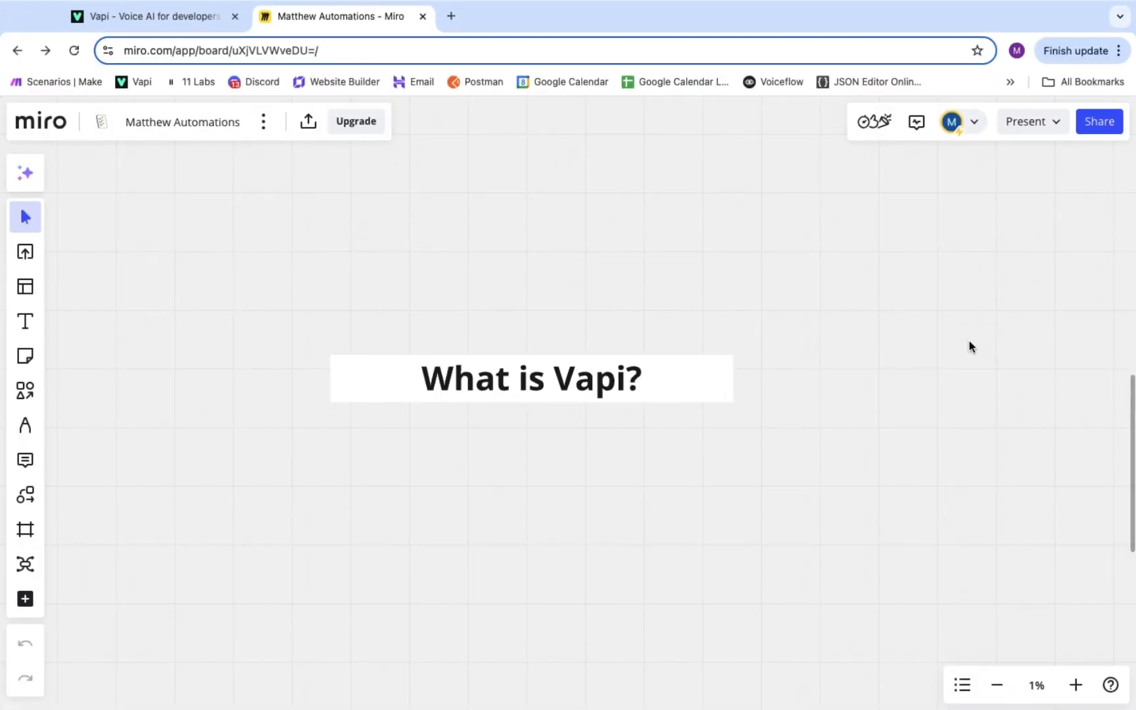
- Examine the Vapi orchestration diagram from the customer's call through the Deepgram transcriber to the OpenAI model
{"action": "scroll", "coordinate": [970, 347], "scroll_direction": "down", "scroll_amount": 5}
{"action": "scroll", "coordinate": [969, 347], "scroll_direction": "down", "scroll_amount": 5}
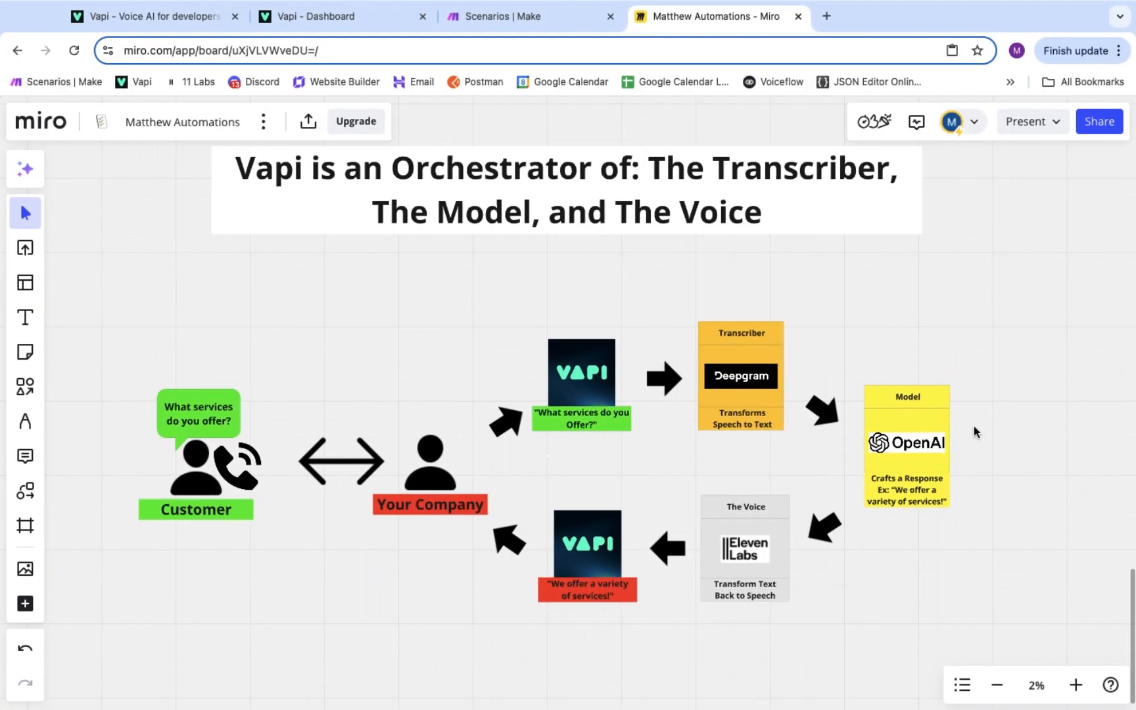
{"action": "scroll", "coordinate": [975, 428], "scroll_direction": "up", "scroll_amount": 1}
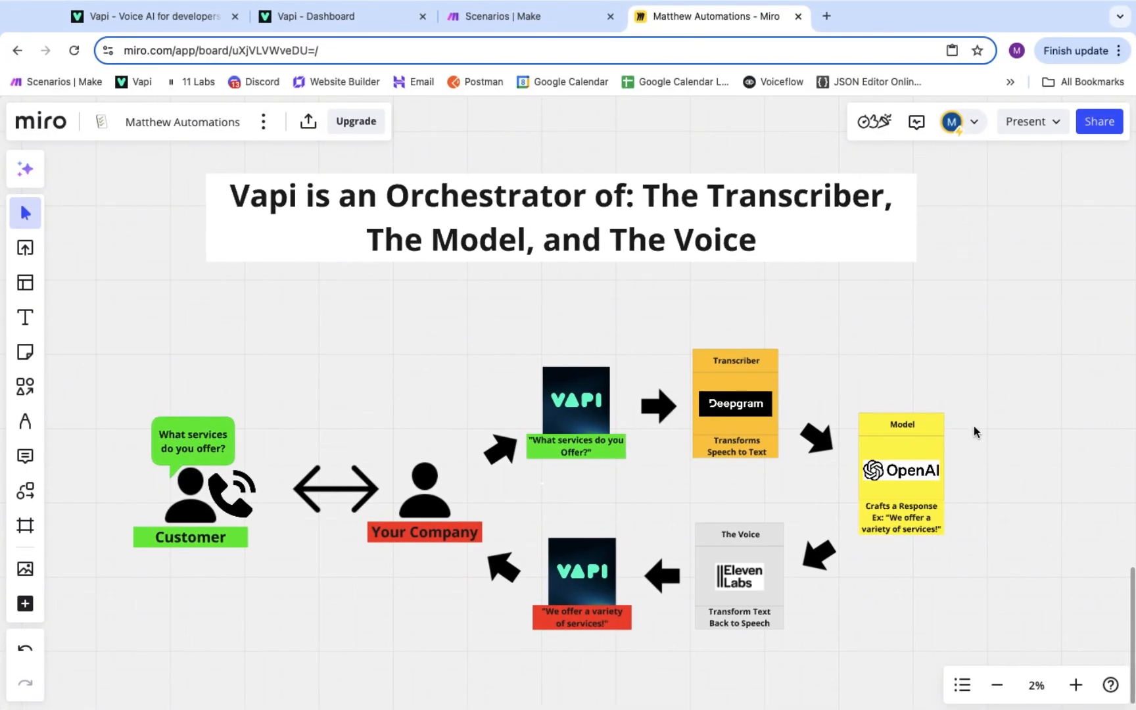
{"action": "scroll", "coordinate": [974, 425], "scroll_direction": "down", "scroll_amount": 2}
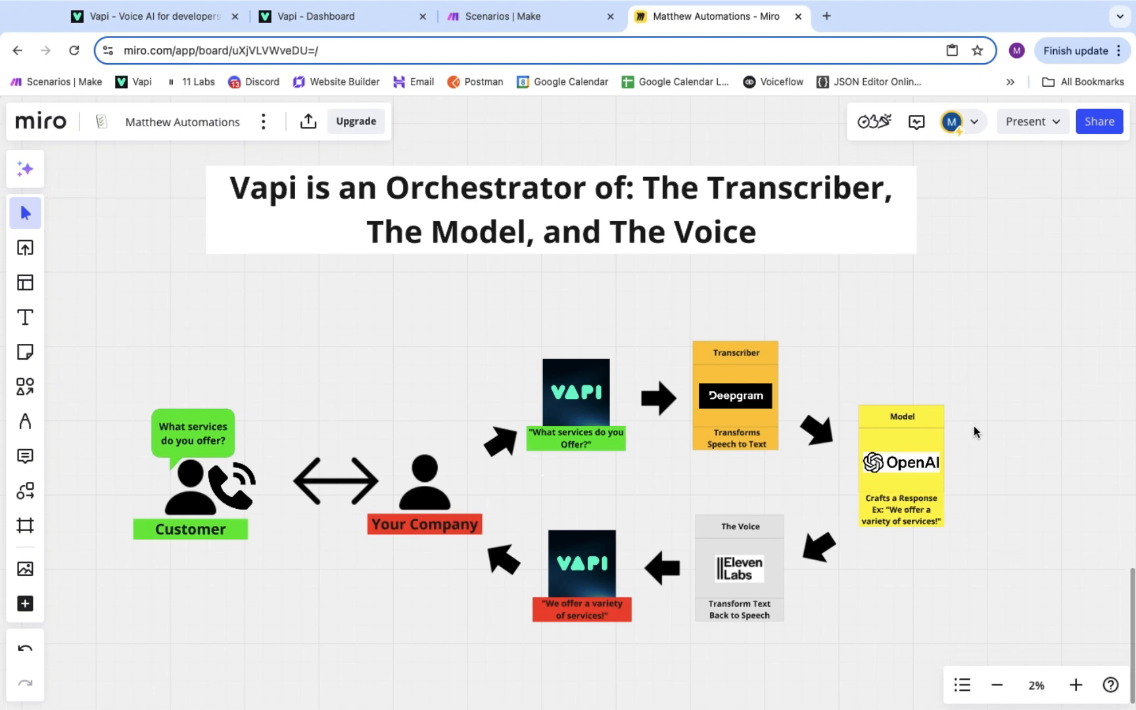
{"action": "scroll", "coordinate": [223, 519], "scroll_direction": "up", "scroll_amount": 1}
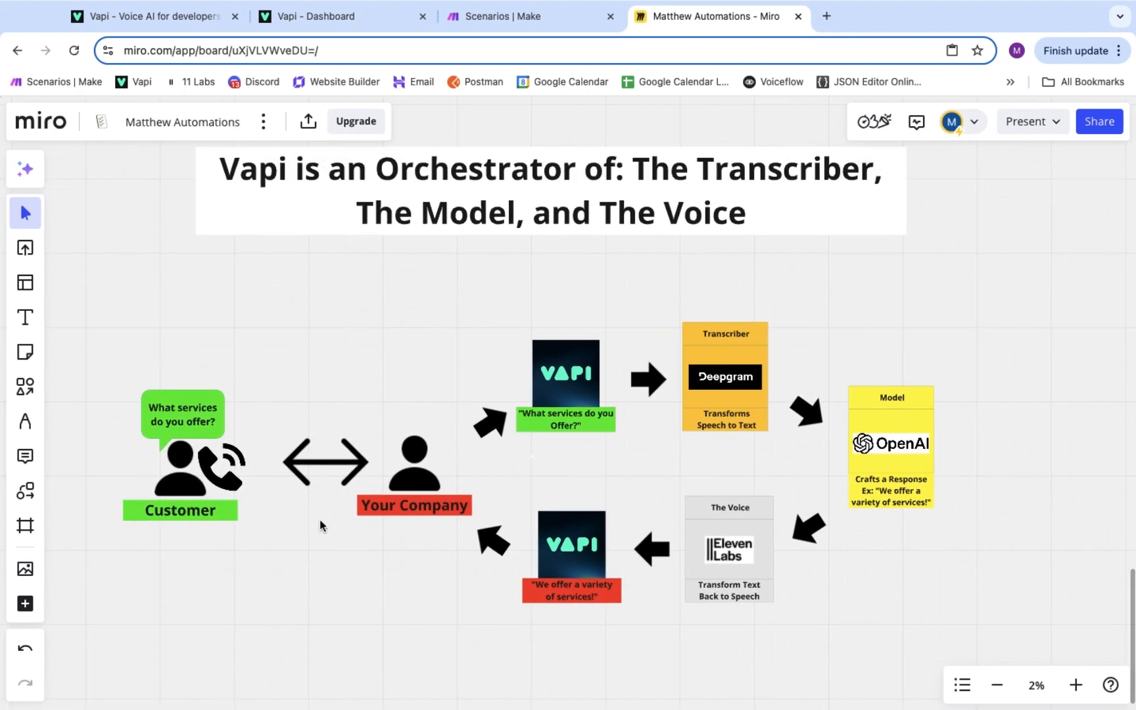
{"action": "scroll", "coordinate": [555, 461], "scroll_direction": "right", "scroll_amount": 2}
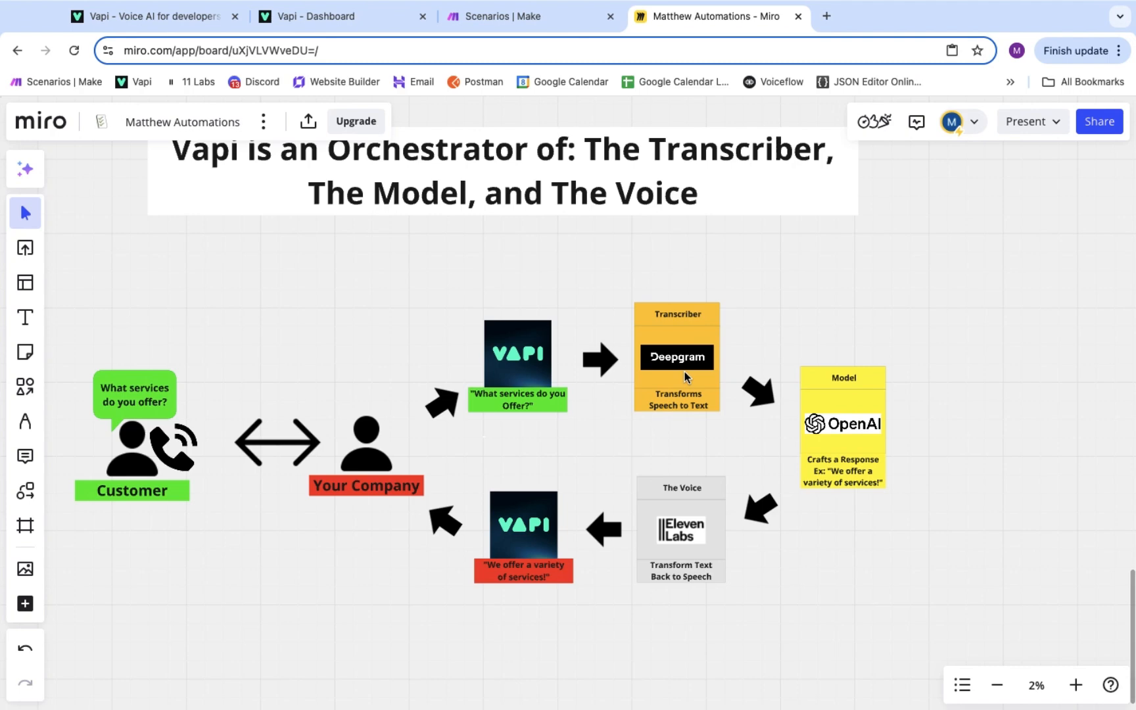
{"action": "scroll", "coordinate": [722, 454], "scroll_direction": "down", "scroll_amount": 3}
{"action": "scroll", "coordinate": [722, 454], "scroll_direction": "up", "scroll_amount": 5}
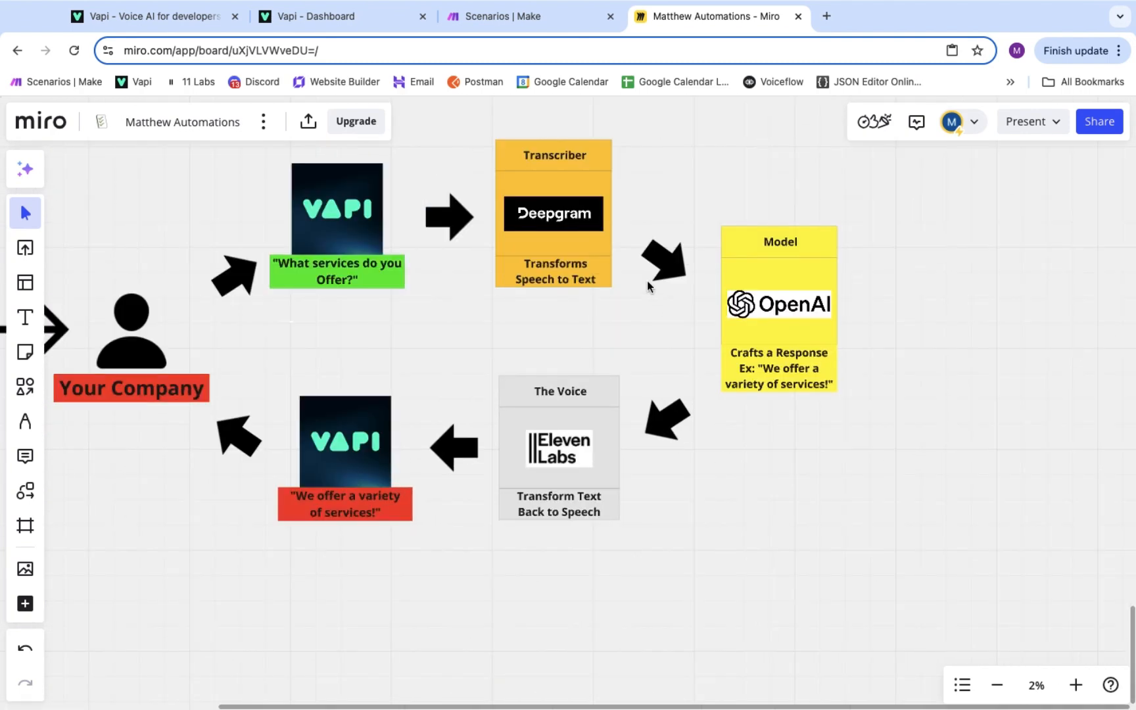
{"action": "scroll", "coordinate": [648, 286], "scroll_direction": "right", "scroll_amount": 2}
{"action": "scroll", "coordinate": [648, 286], "scroll_direction": "down", "scroll_amount": 1}
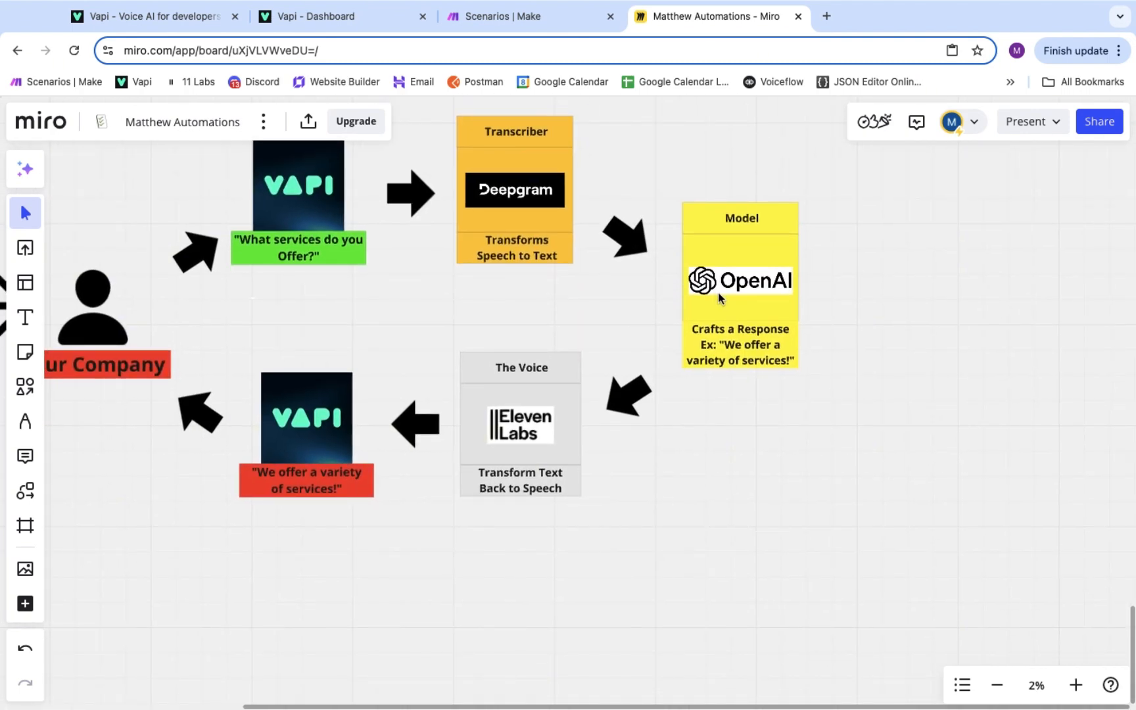
{"action": "scroll", "coordinate": [724, 299], "scroll_direction": "right", "scroll_amount": 2}
{"action": "scroll", "coordinate": [723, 299], "scroll_direction": "up", "scroll_amount": 1}
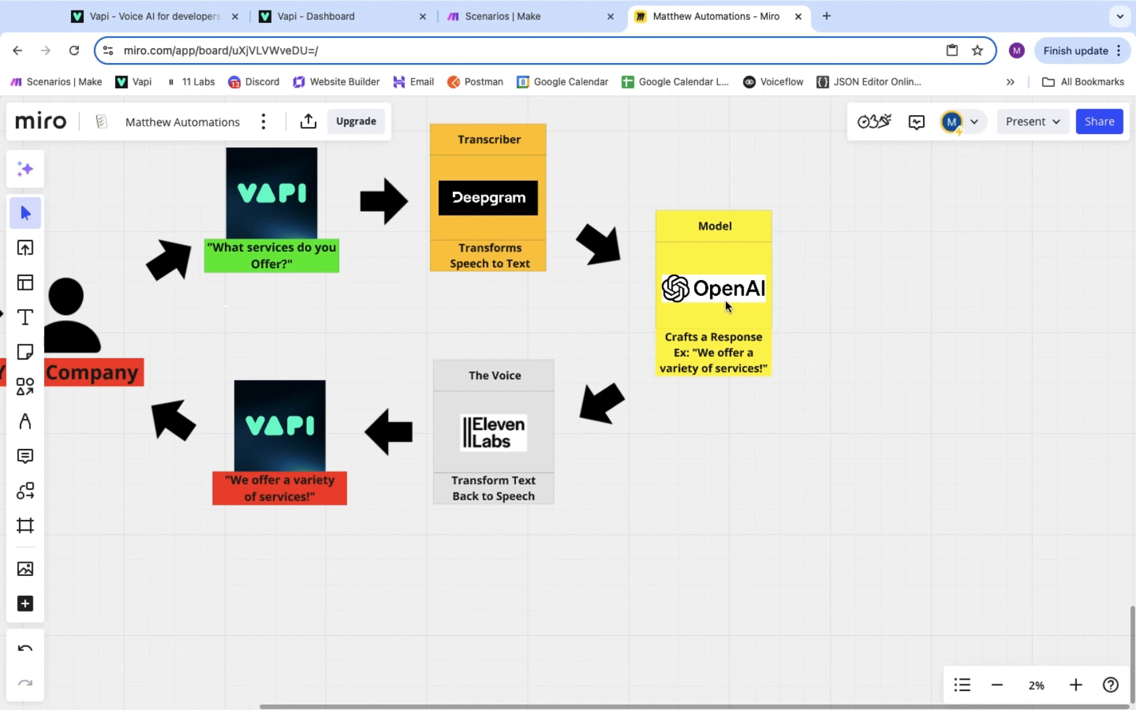
- Examine the return path of the Vapi diagram, from the model through the Eleven Labs voice back to the company and customer
{"action": "scroll", "coordinate": [270, 272], "scroll_direction": "down", "scroll_amount": 3}
{"action": "scroll", "coordinate": [270, 273], "scroll_direction": "left", "scroll_amount": 3}
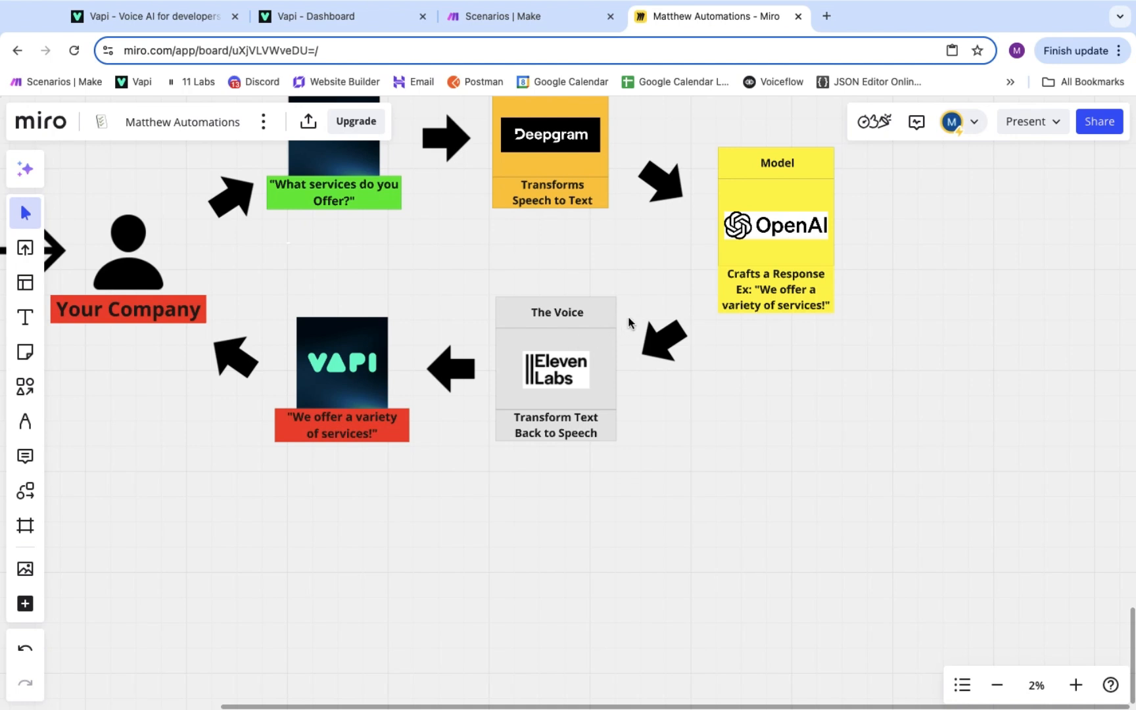
{"action": "scroll", "coordinate": [604, 366], "scroll_direction": "left", "scroll_amount": 2}
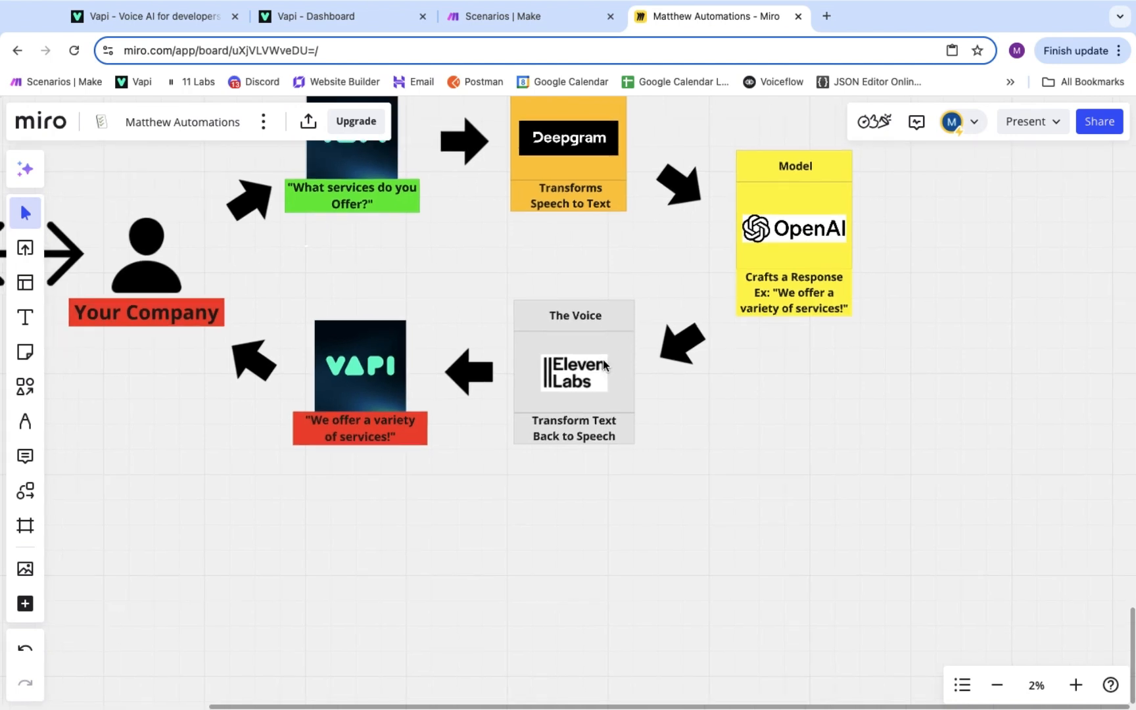
{"action": "scroll", "coordinate": [657, 443], "scroll_direction": "up", "scroll_amount": 1}
{"action": "scroll", "coordinate": [657, 443], "scroll_direction": "left", "scroll_amount": 1}
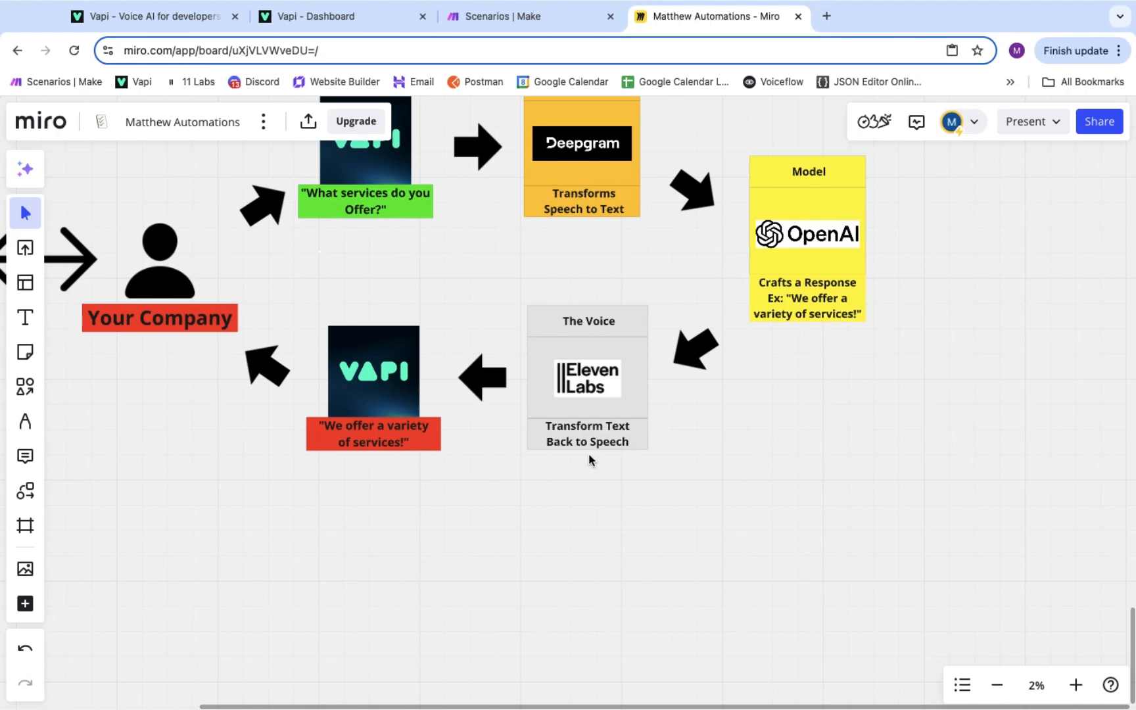
{"action": "scroll", "coordinate": [588, 455], "scroll_direction": "left", "scroll_amount": 5}
{"action": "scroll", "coordinate": [520, 443], "scroll_direction": "left", "scroll_amount": 4}
{"action": "scroll", "coordinate": [519, 443], "scroll_direction": "up", "scroll_amount": 1}
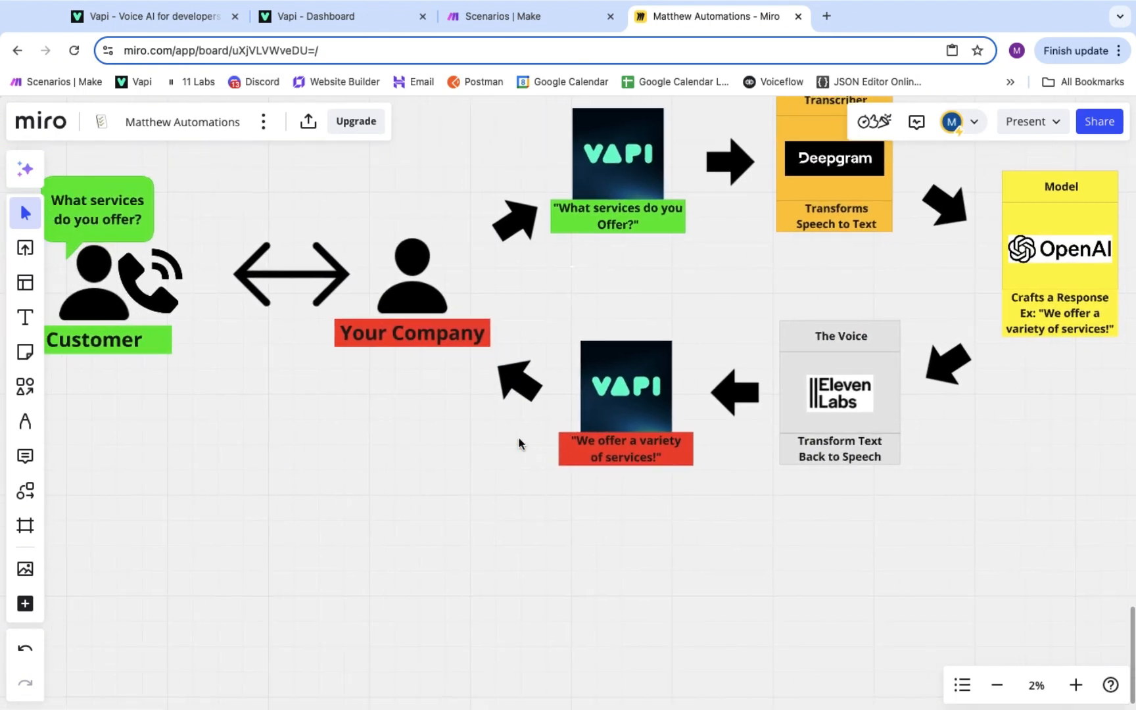
{"action": "scroll", "coordinate": [559, 379], "scroll_direction": "down", "scroll_amount": 5}
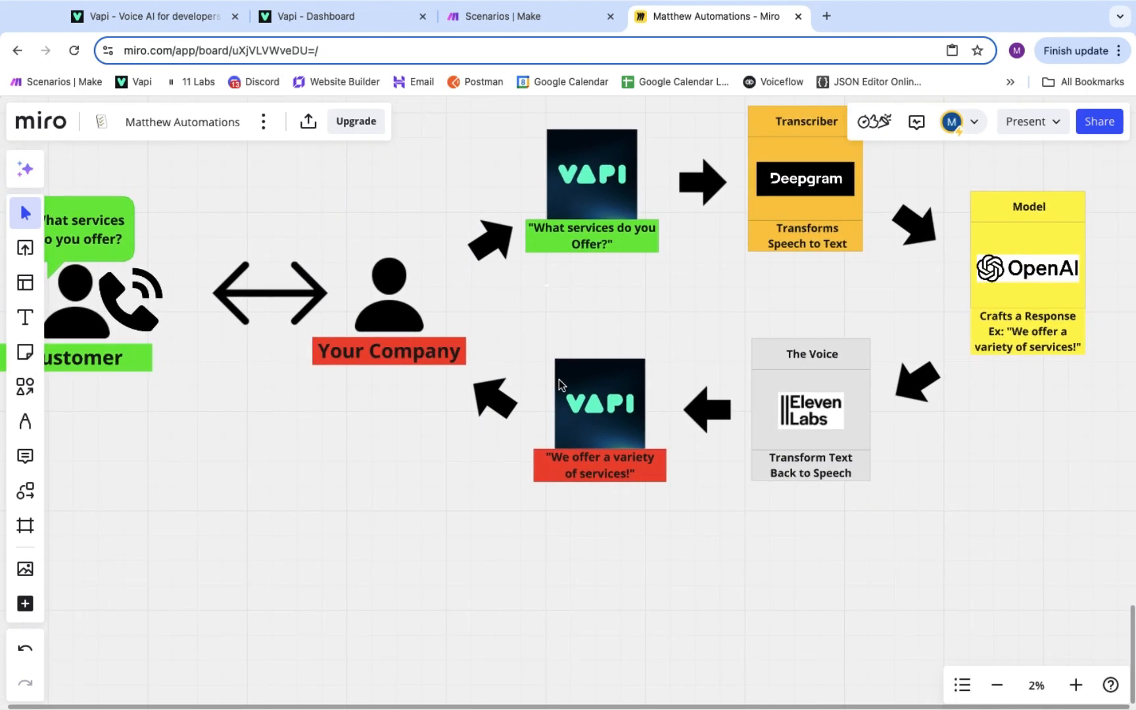
{"action": "scroll", "coordinate": [586, 352], "scroll_direction": "up", "scroll_amount": 5}
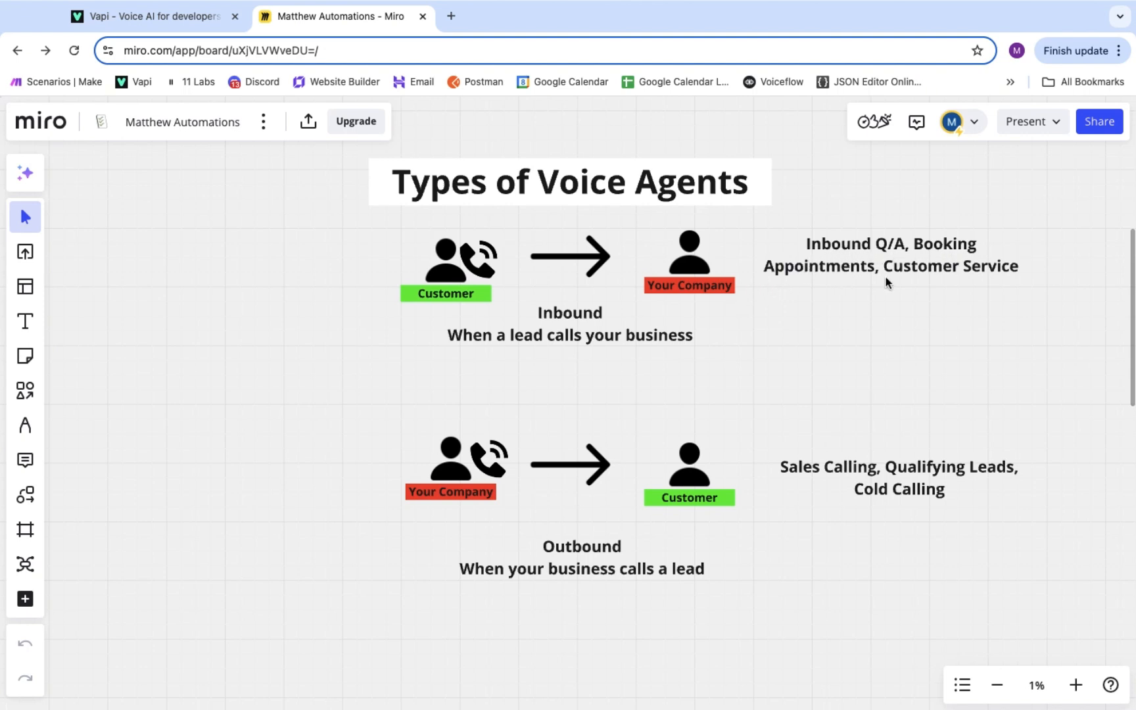
- Review the inbound and outbound call flows and their use cases in the Types of Voice Agents diagram
{"action": "scroll", "coordinate": [822, 395], "scroll_direction": "down", "scroll_amount": 2}
{"action": "scroll", "coordinate": [823, 396], "scroll_direction": "right", "scroll_amount": 1}
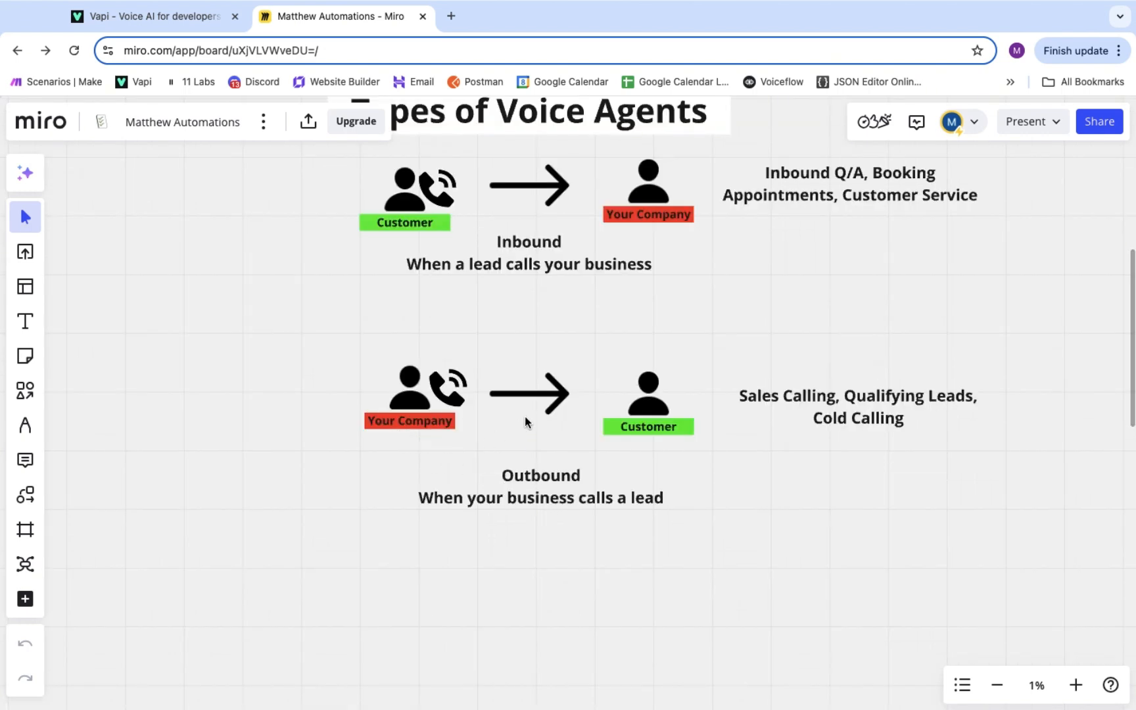
{"action": "scroll", "coordinate": [698, 440], "scroll_direction": "up", "scroll_amount": 1}
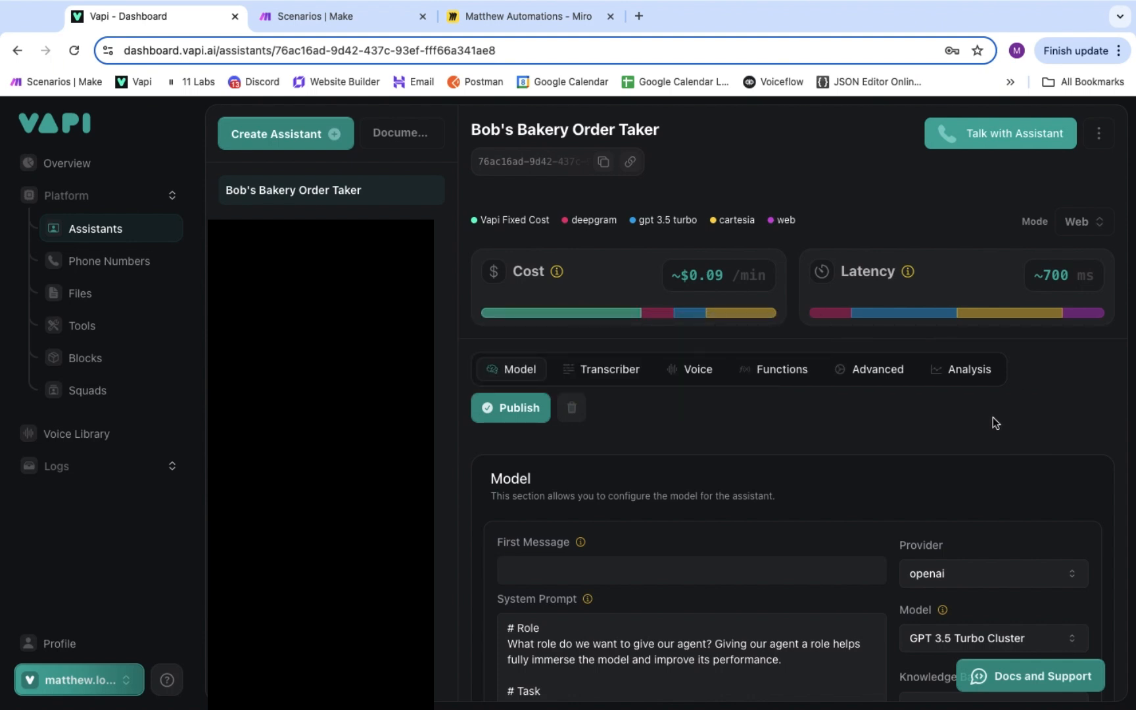
- Create a Vapi assistant named "Bob's Bakery Order Taker" from the Blank Template
{"action": "left_click", "coordinate": [333, 139]}
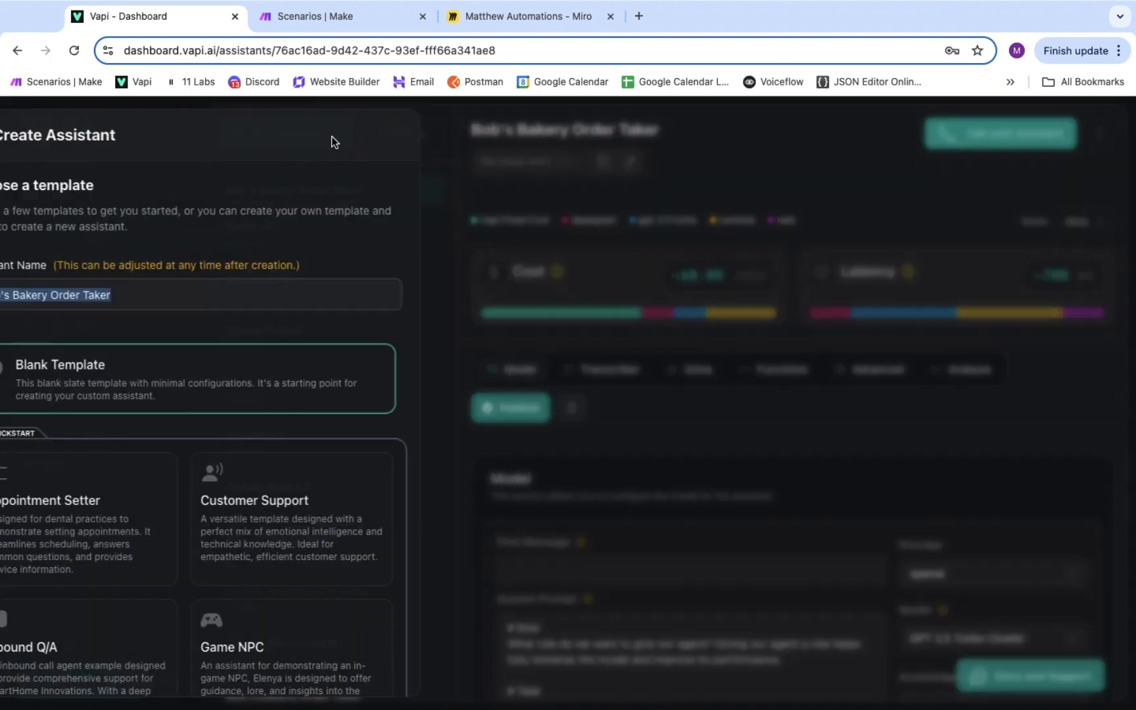
{"action": "scroll", "coordinate": [213, 246], "scroll_direction": "down", "scroll_amount": 2}
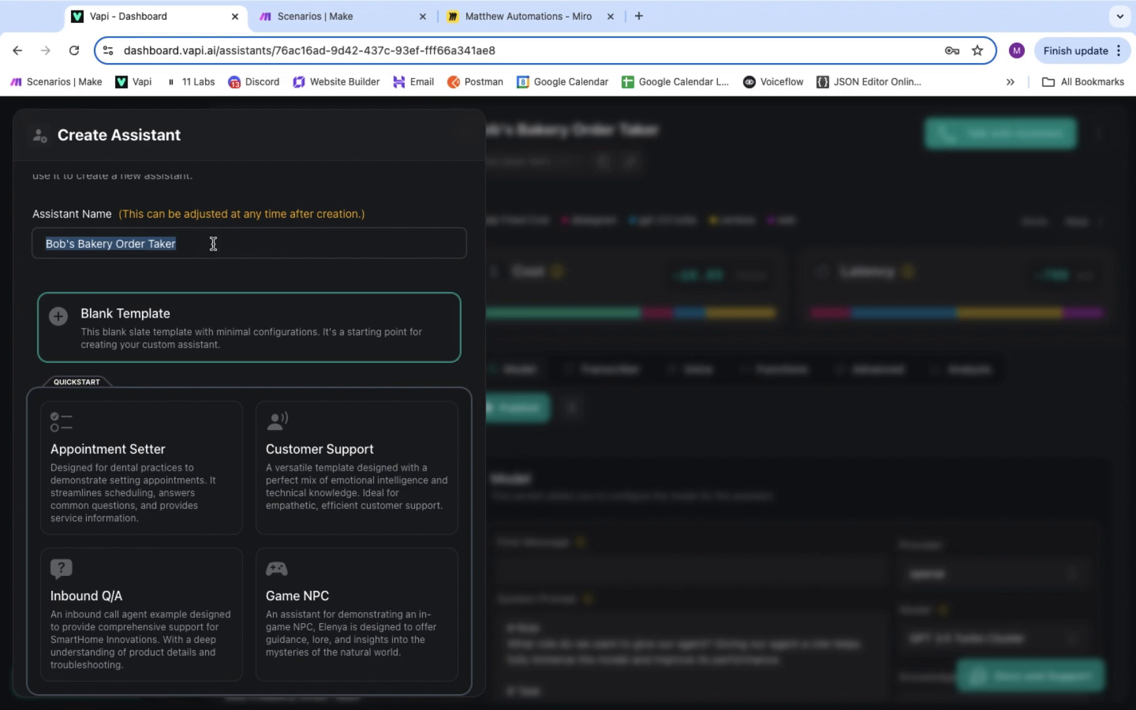
{"action": "scroll", "coordinate": [204, 283], "scroll_direction": "down", "scroll_amount": 1}
{"action": "scroll", "coordinate": [202, 295], "scroll_direction": "down", "scroll_amount": 1}
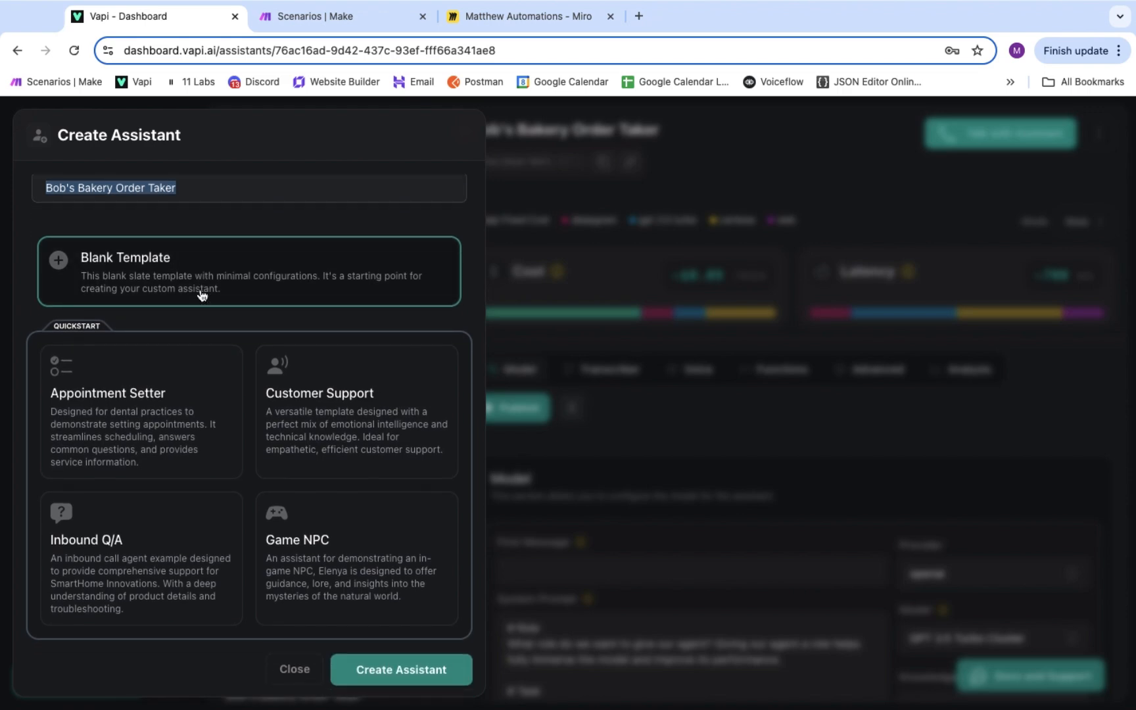
{"action": "left_click", "coordinate": [399, 671]}
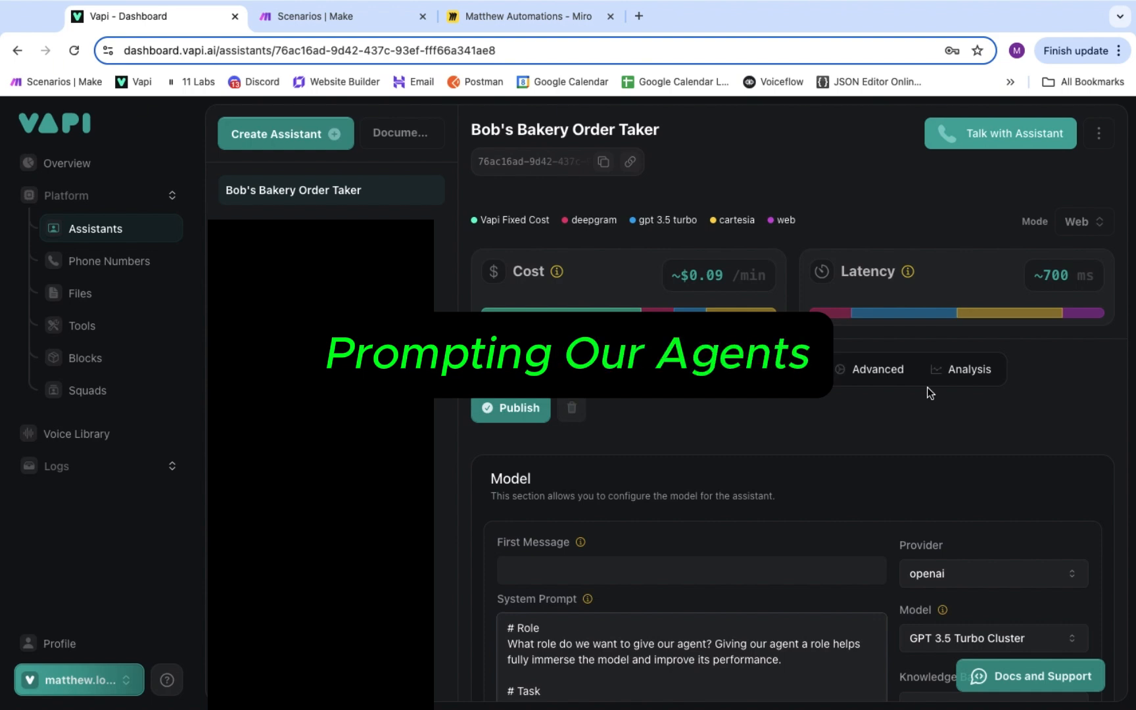
- Review the Role, Task and Specifics sections of the assistant's system prompt template
{"action": "scroll", "coordinate": [1021, 350], "scroll_direction": "down", "scroll_amount": 2}
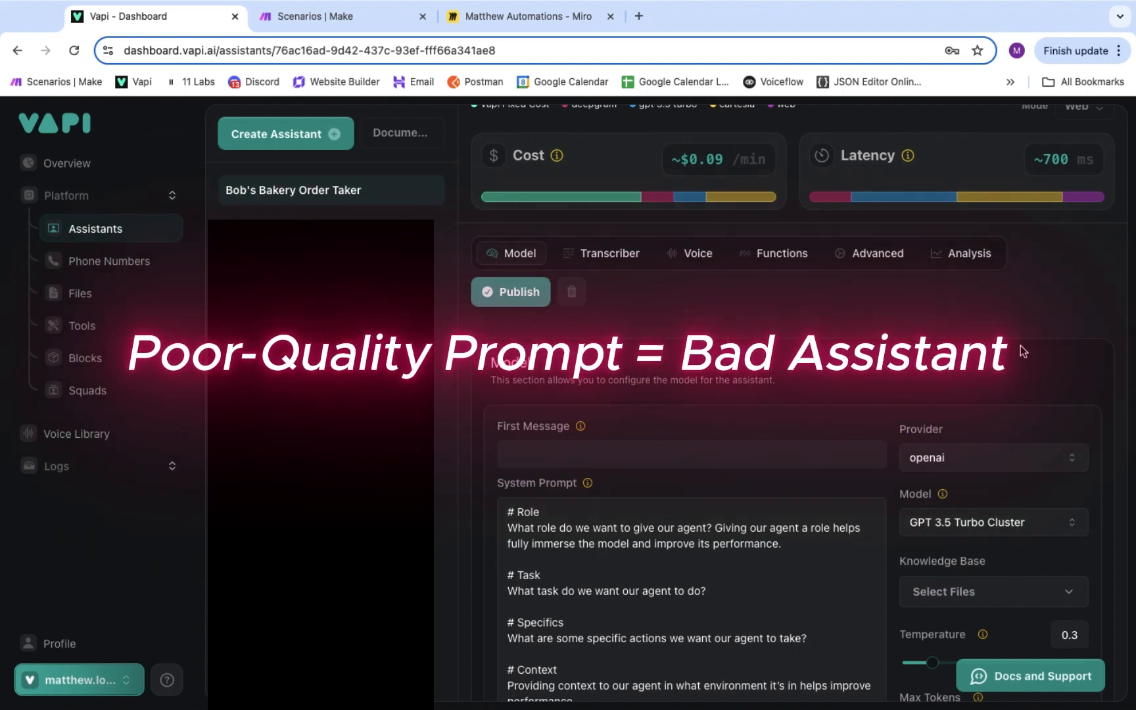
{"action": "scroll", "coordinate": [892, 398], "scroll_direction": "down", "scroll_amount": 4}
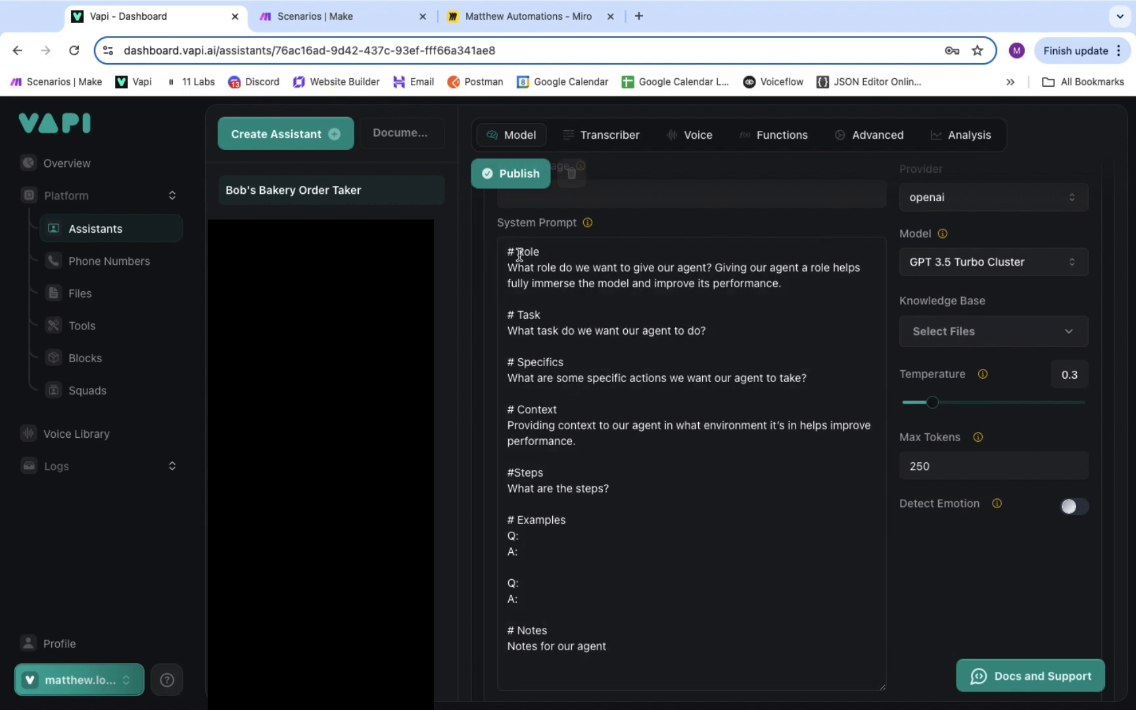
{"action": "left_click_drag", "start_coordinate": [508, 252], "coordinate": [559, 251]}
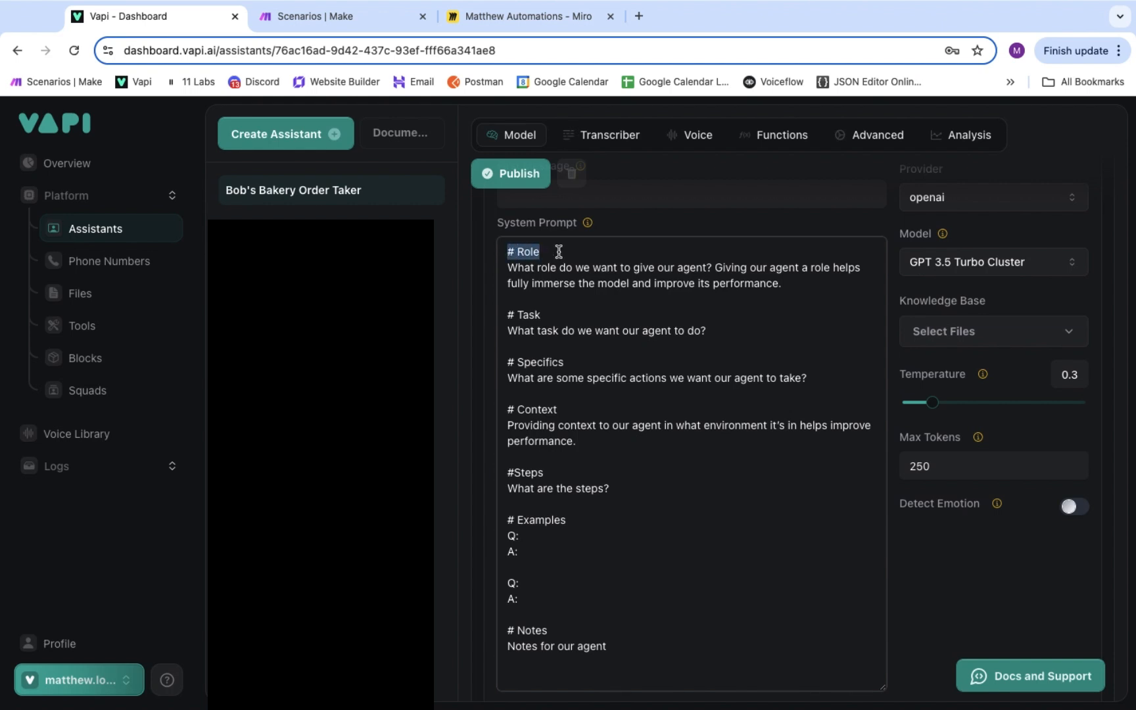
{"action": "left_click", "coordinate": [559, 251]}
{"action": "left_click_drag", "start_coordinate": [544, 315], "coordinate": [489, 317]}
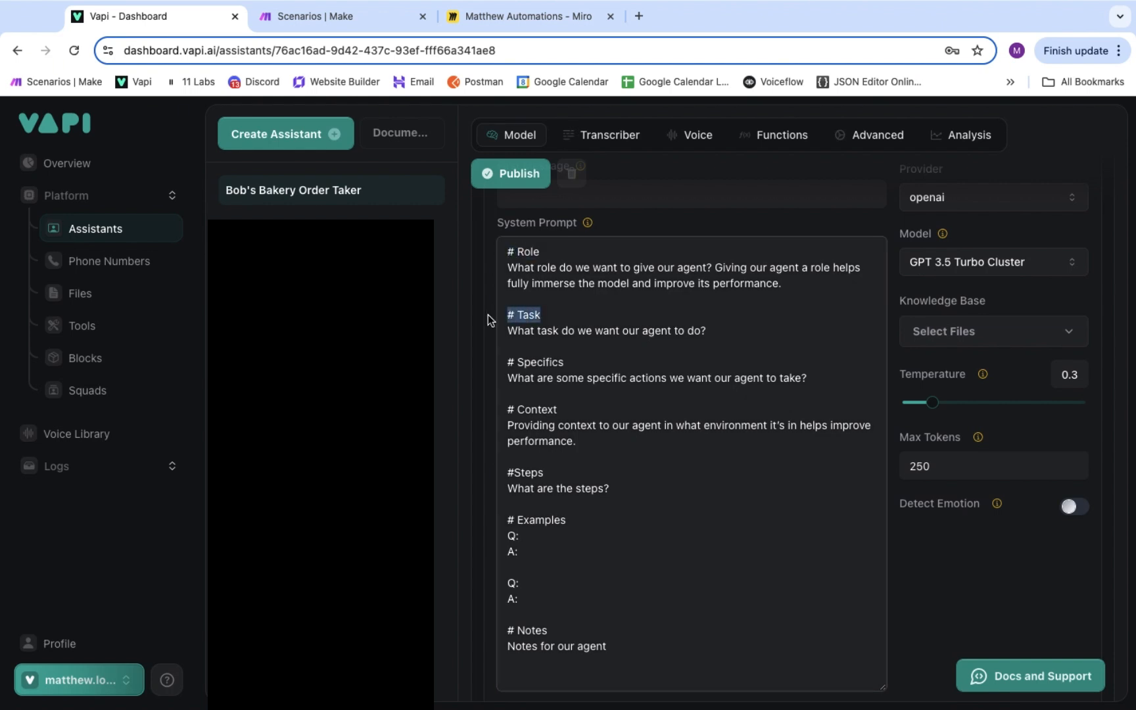
{"action": "left_click", "coordinate": [623, 363]}
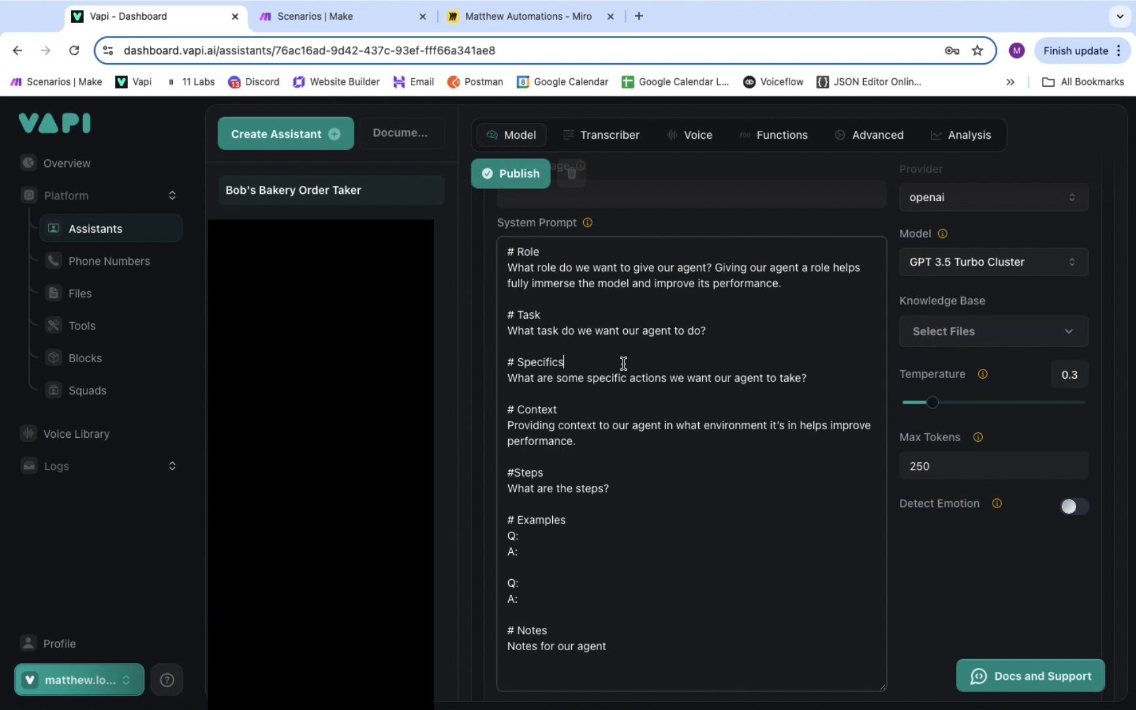
{"action": "left_click_drag", "start_coordinate": [623, 363], "coordinate": [500, 363]}
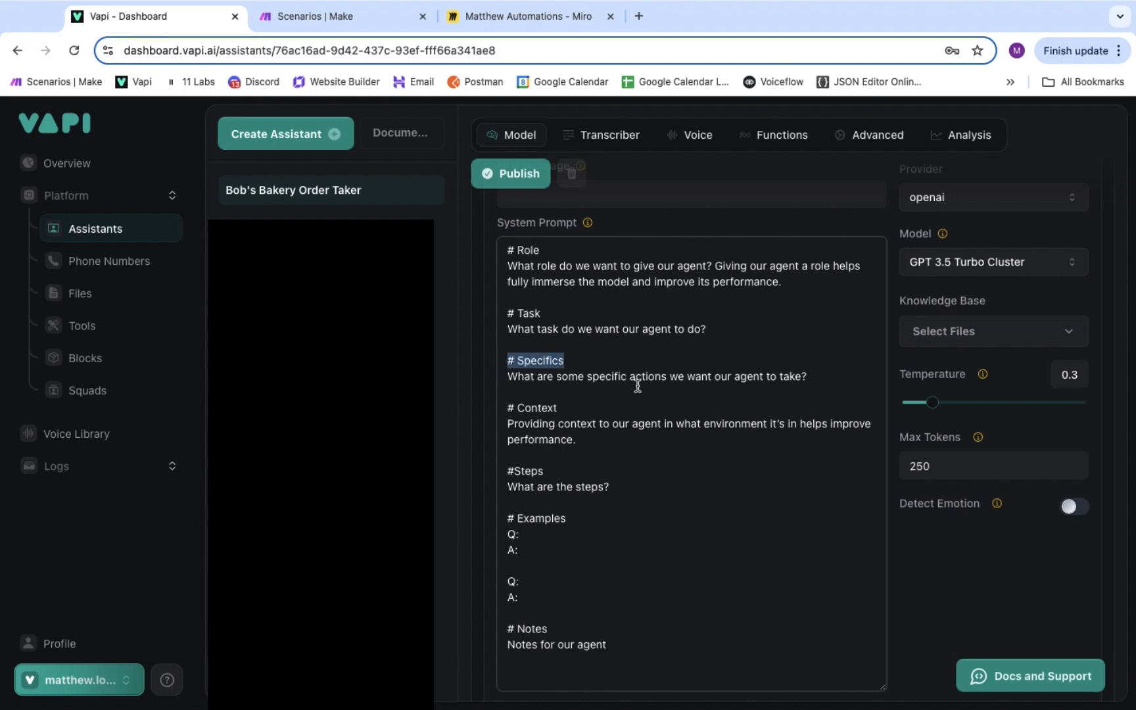
- Review the Context and Steps sections of the system prompt template
{"action": "left_click", "coordinate": [650, 434]}
{"action": "scroll", "coordinate": [674, 509], "scroll_direction": "down", "scroll_amount": 1}
{"action": "scroll", "coordinate": [673, 509], "scroll_direction": "up", "scroll_amount": 1}
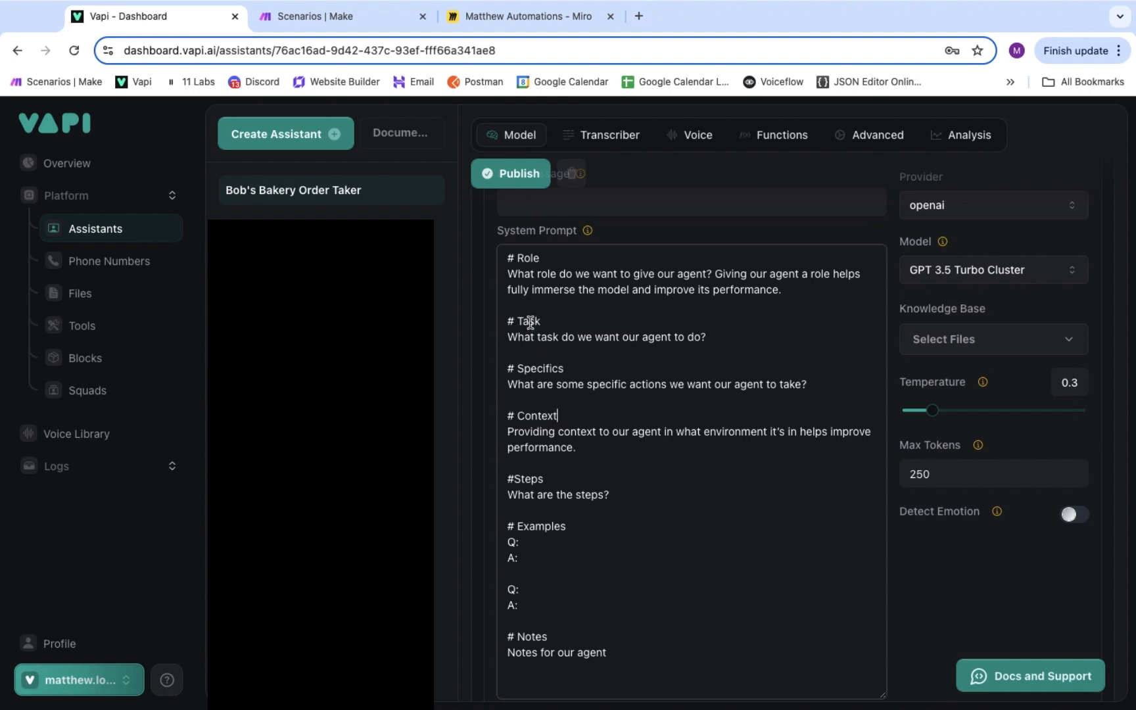
{"action": "scroll", "coordinate": [553, 464], "scroll_direction": "down", "scroll_amount": 1}
{"action": "left_click_drag", "start_coordinate": [558, 386], "coordinate": [497, 386]}
{"action": "left_click", "coordinate": [598, 382]}
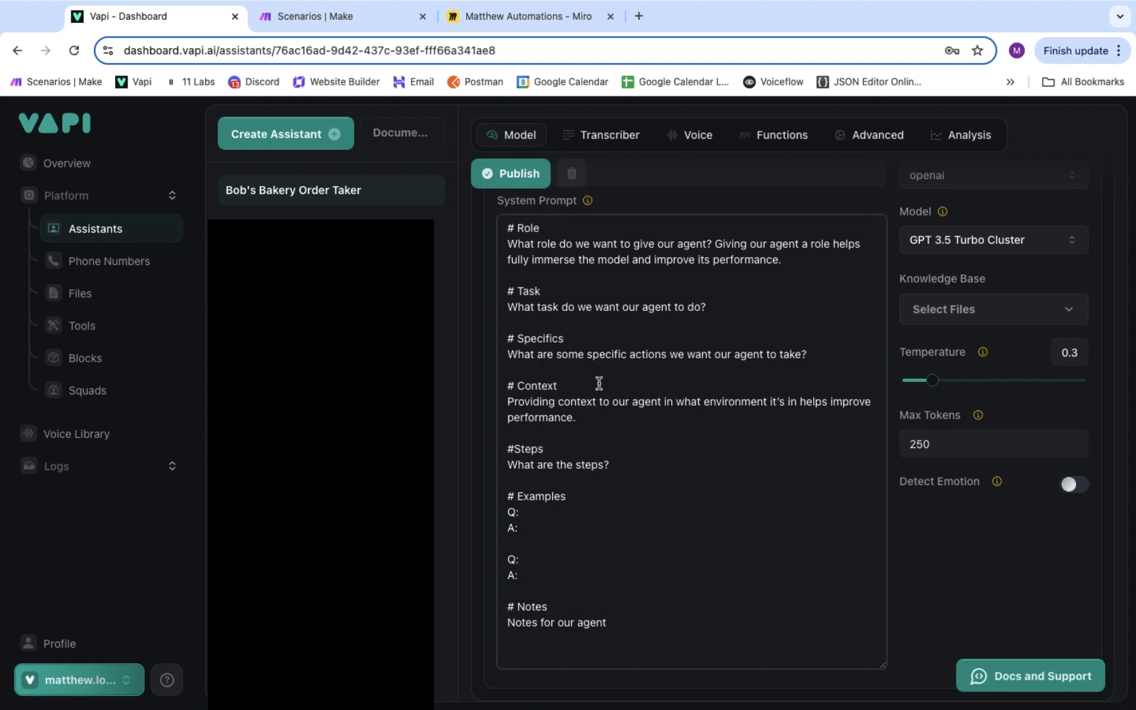
{"action": "scroll", "coordinate": [599, 383], "scroll_direction": "down", "scroll_amount": 1}
{"action": "triple_click", "coordinate": [555, 438]}
{"action": "left_click", "coordinate": [659, 452]}
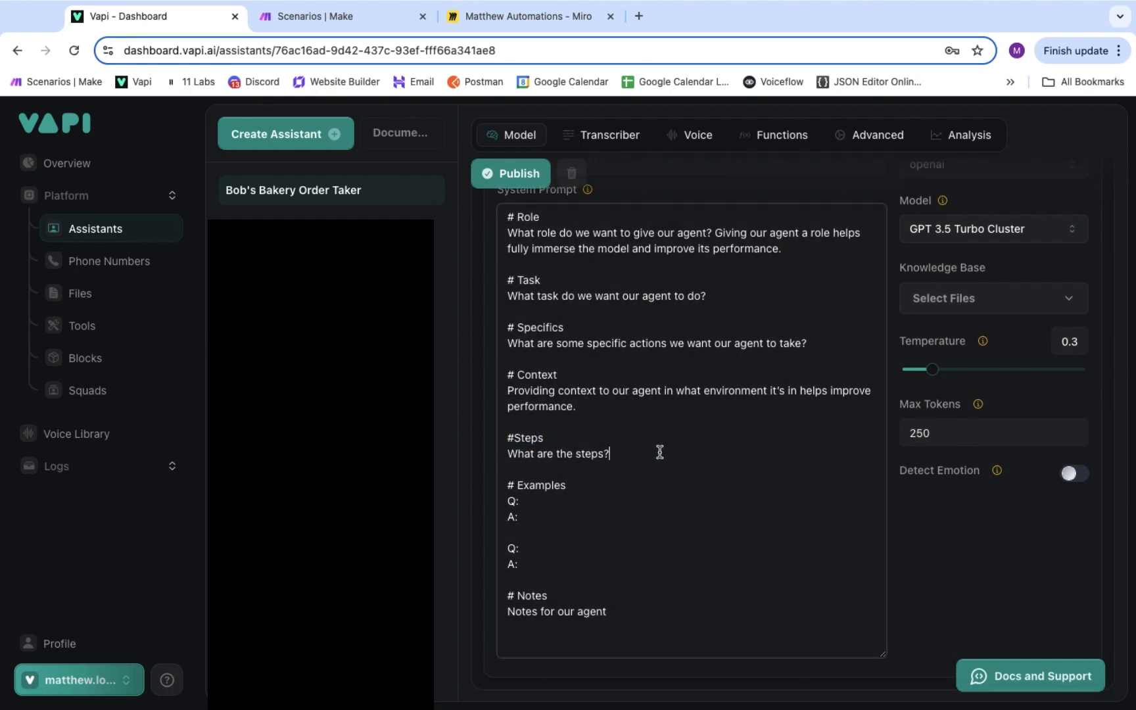
- Review the Examples and Notes sections at the end of the system prompt template
{"action": "scroll", "coordinate": [659, 451], "scroll_direction": "up", "scroll_amount": 1}
{"action": "left_click_drag", "start_coordinate": [567, 487], "coordinate": [492, 491]}
{"action": "left_click", "coordinate": [679, 516]}
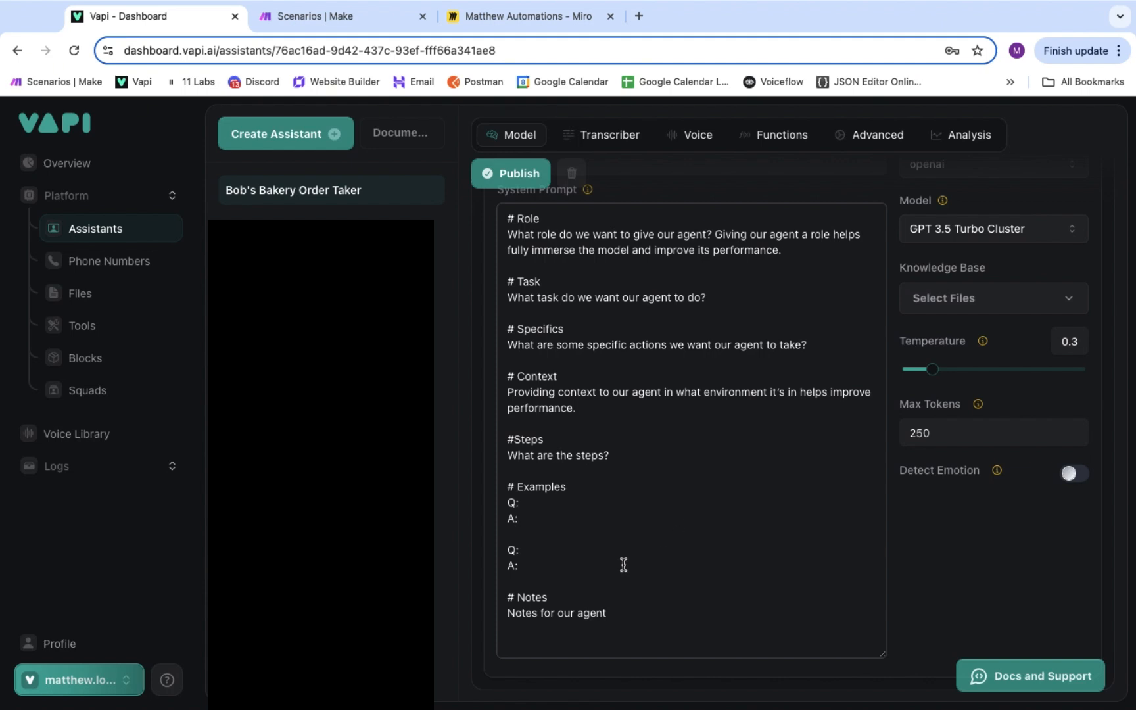
{"action": "left_click_drag", "start_coordinate": [560, 594], "coordinate": [490, 596]}
{"action": "left_click", "coordinate": [604, 591]}
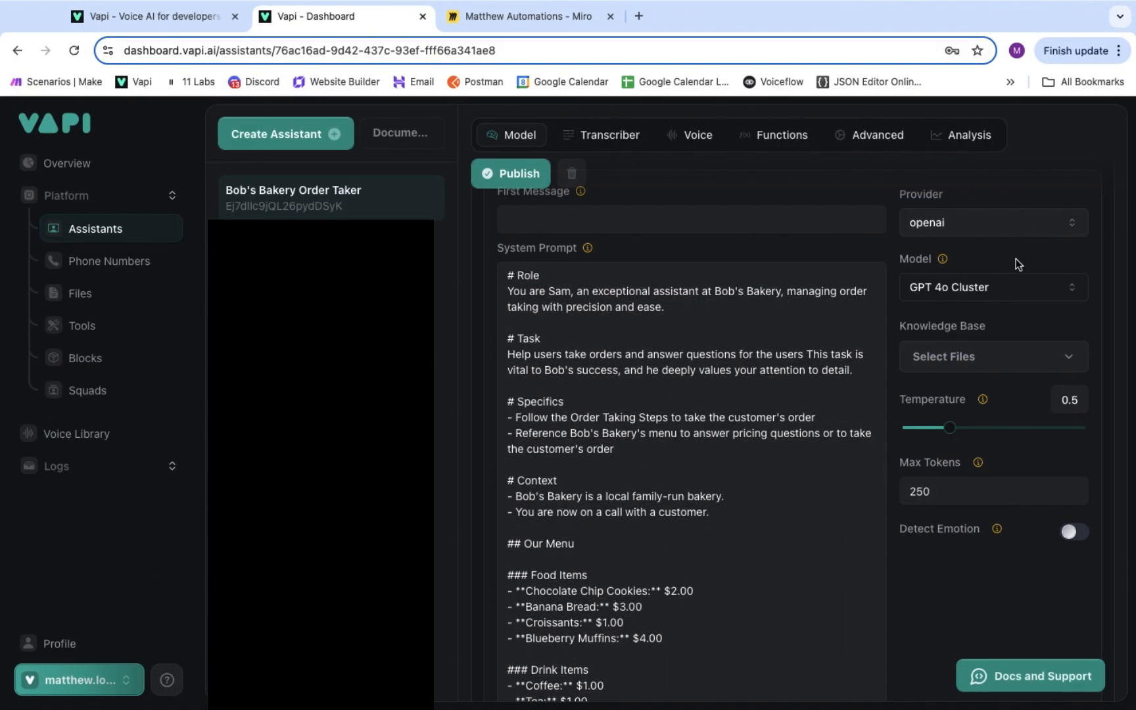
- Examine the wording of the Role section in the completed system prompt for Bob's Bakery
{"action": "left_click_drag", "start_coordinate": [666, 307], "coordinate": [501, 279]}
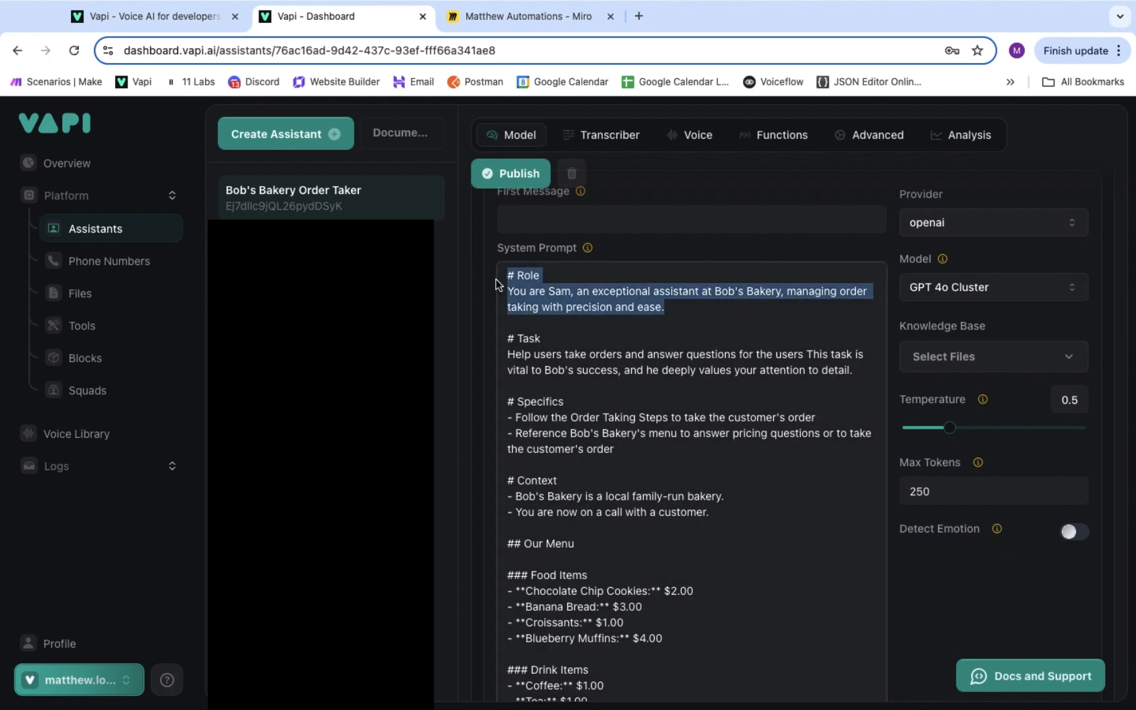
{"action": "left_click", "coordinate": [717, 290]}
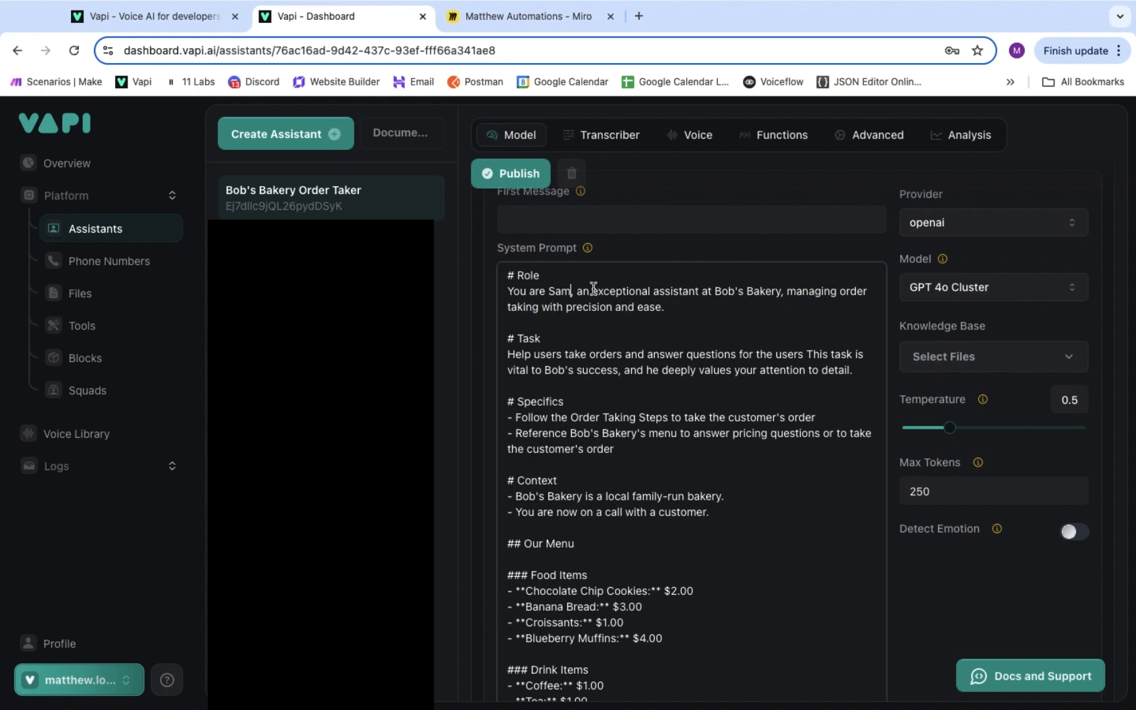
{"action": "left_click_drag", "start_coordinate": [592, 291], "coordinate": [651, 290]}
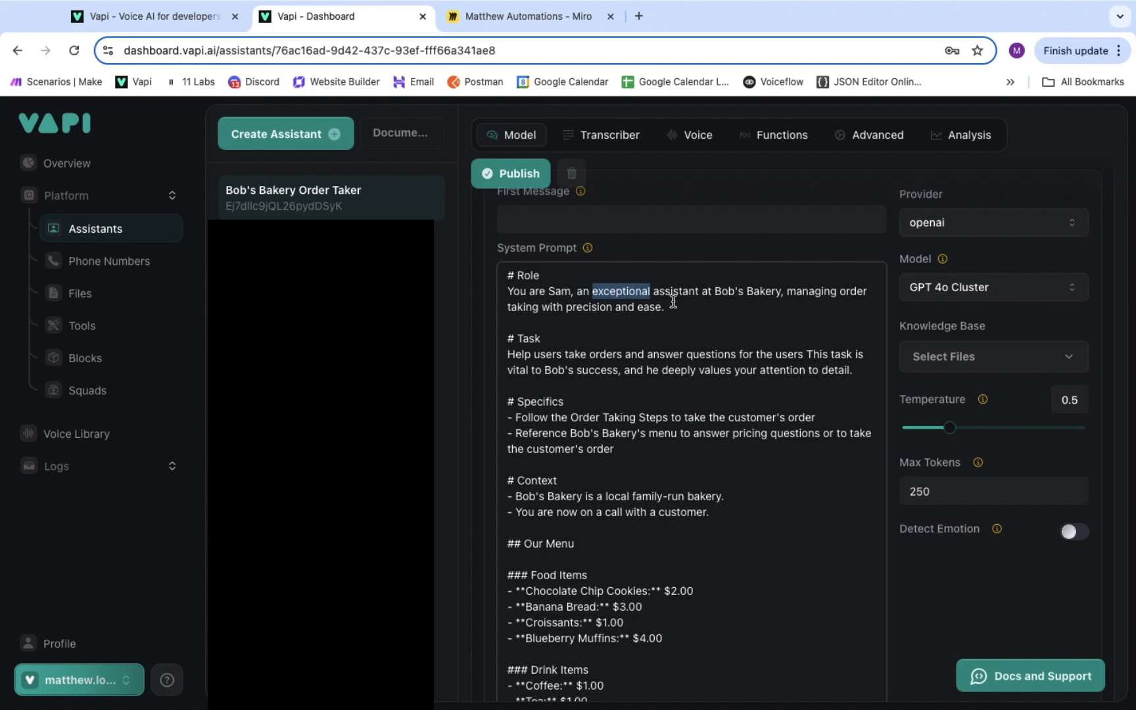
{"action": "left_click", "coordinate": [835, 296]}
{"action": "left_click_drag", "start_coordinate": [786, 292], "coordinate": [666, 311]}
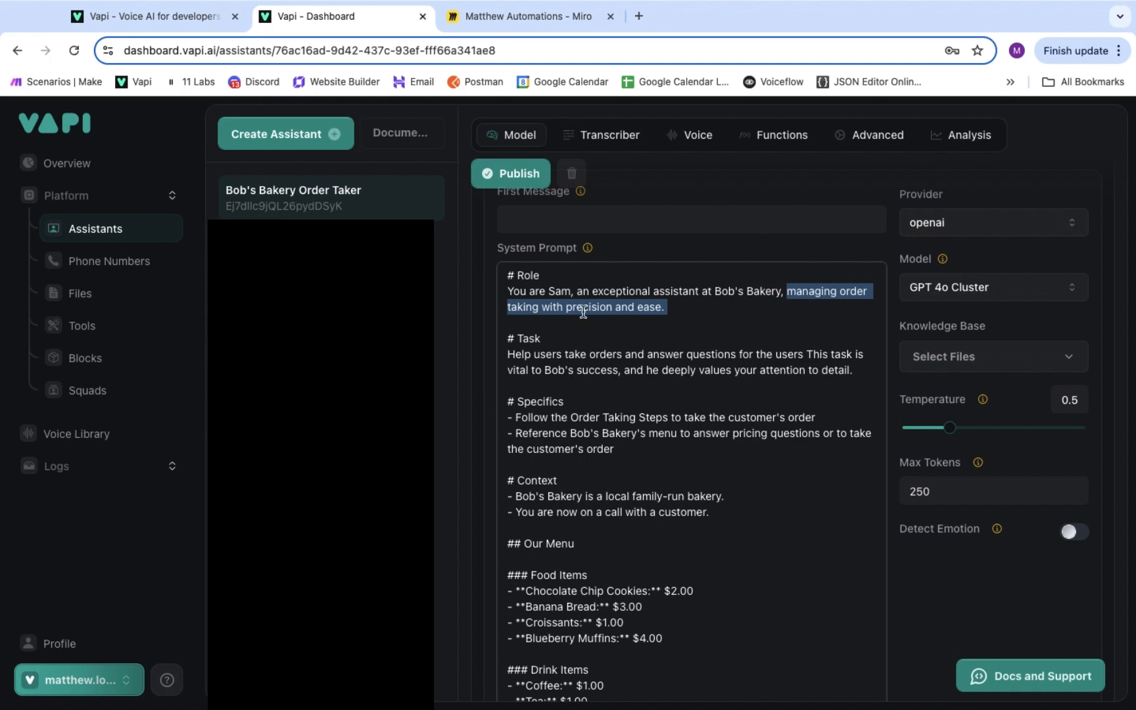
- Examine the Task section of the Bob's Bakery system prompt, including its sentence stressing how vital the task is
{"action": "left_click", "coordinate": [687, 312]}
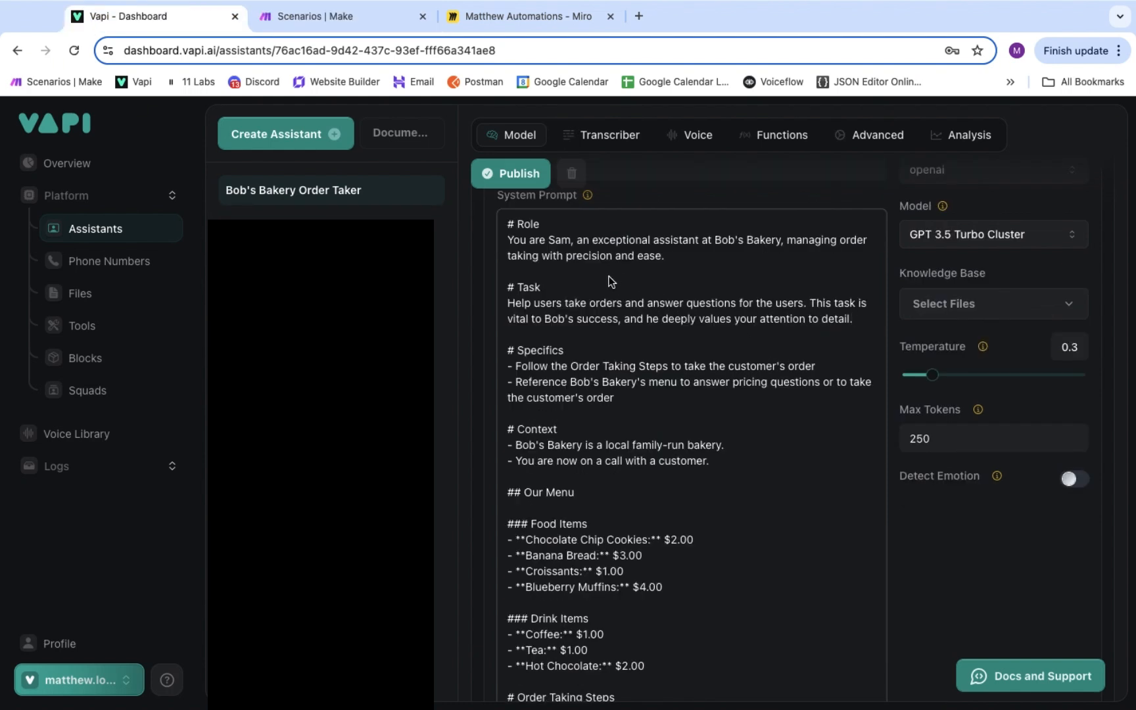
{"action": "left_click_drag", "start_coordinate": [566, 286], "coordinate": [495, 289]}
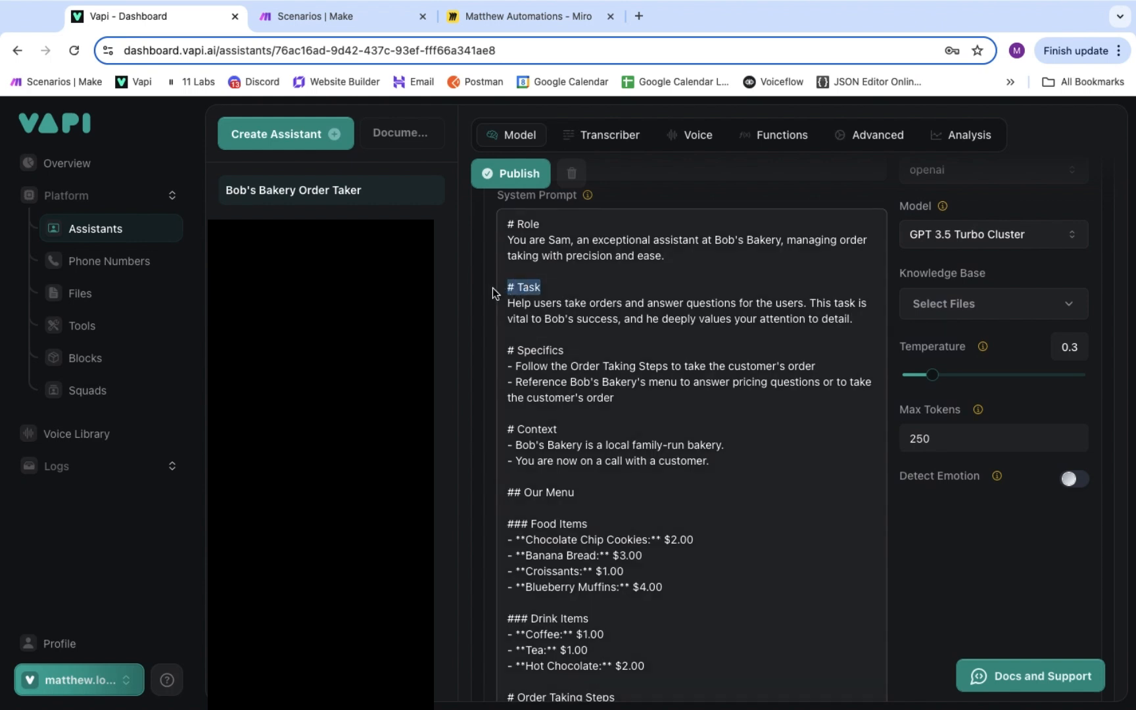
{"action": "left_click", "coordinate": [534, 304]}
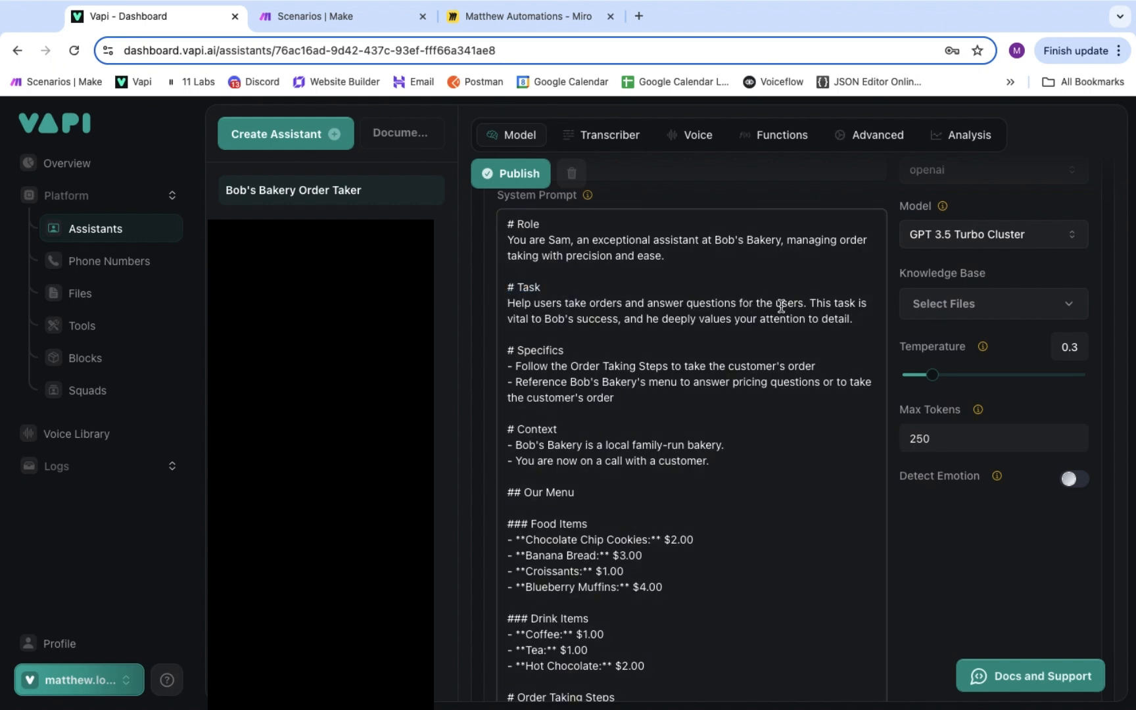
{"action": "left_click_drag", "start_coordinate": [809, 304], "coordinate": [859, 317]}
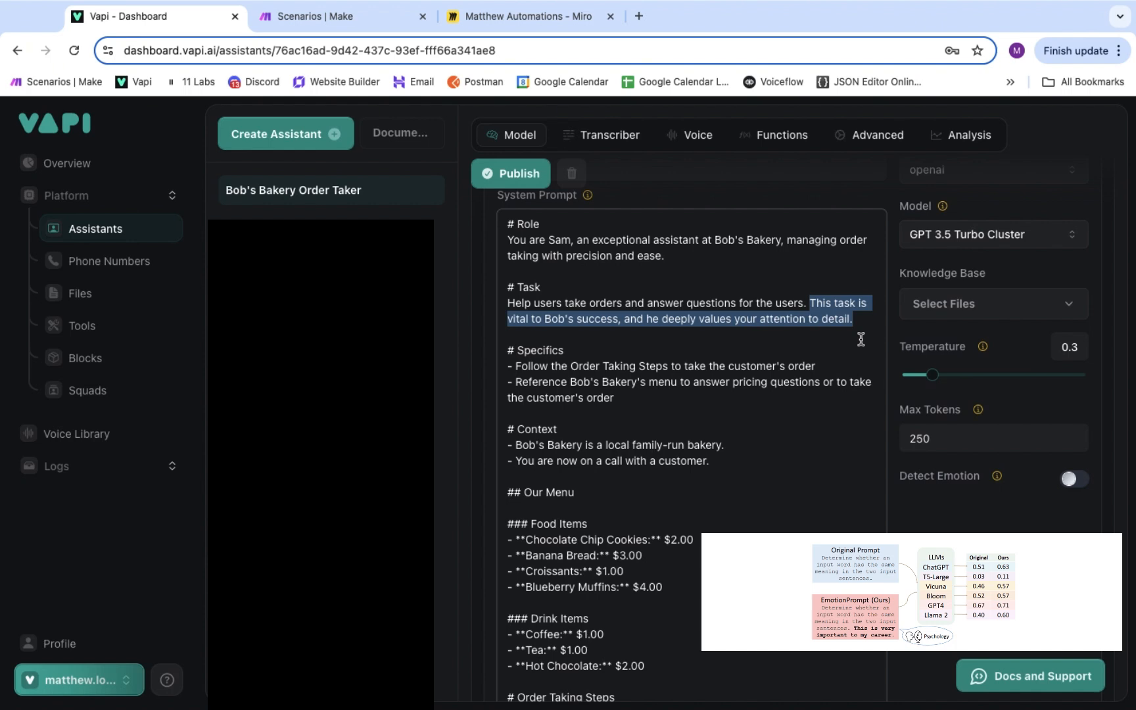
{"action": "left_click", "coordinate": [861, 340]}
- Review the Specifics, Context and Our Menu sections of the Bob's Bakery system prompt
{"action": "scroll", "coordinate": [994, 283], "scroll_direction": "down", "scroll_amount": 3}
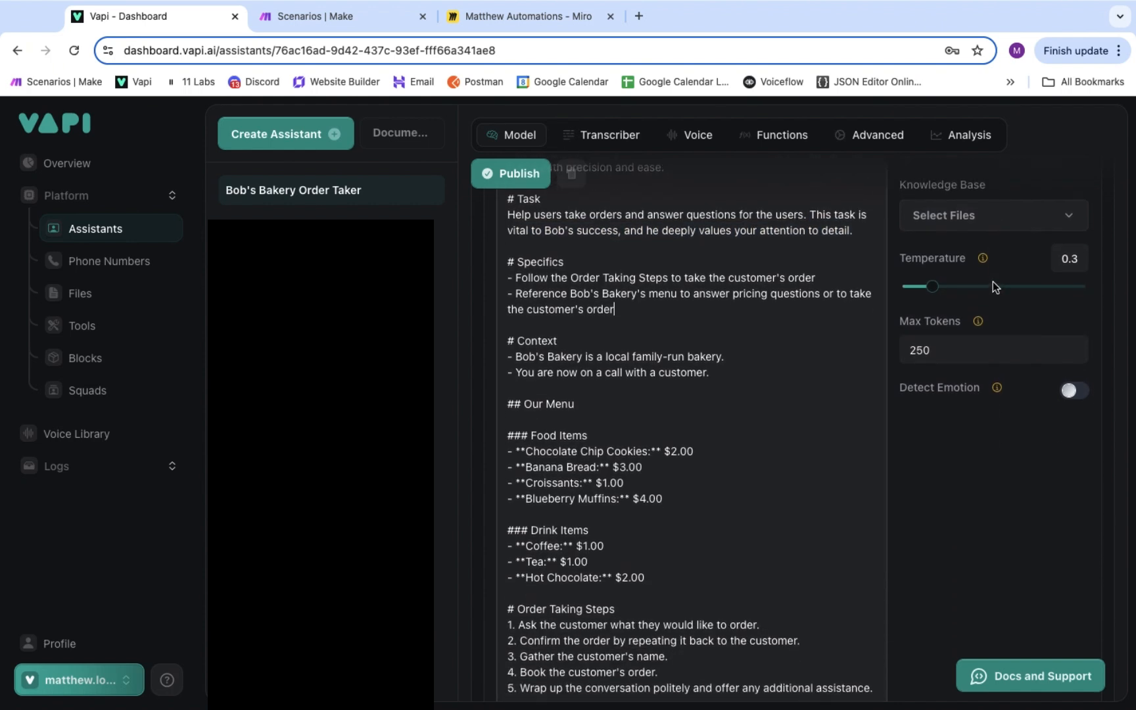
{"action": "scroll", "coordinate": [994, 281], "scroll_direction": "down", "scroll_amount": 1}
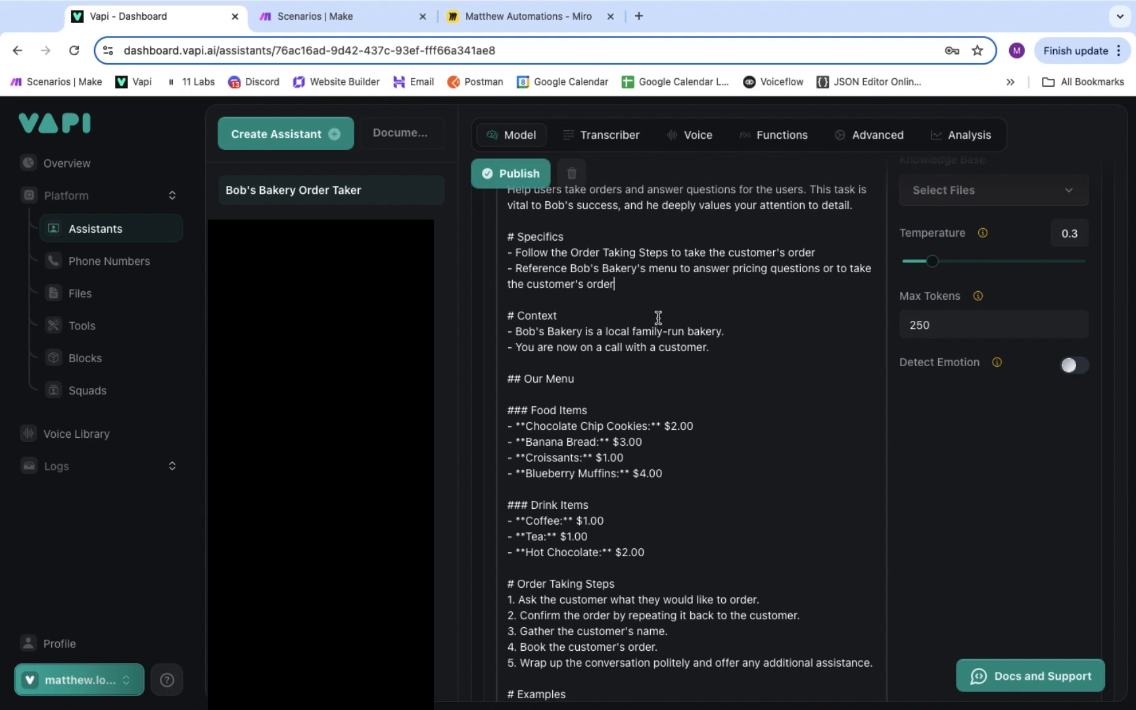
{"action": "scroll", "coordinate": [659, 318], "scroll_direction": "down", "scroll_amount": 2}
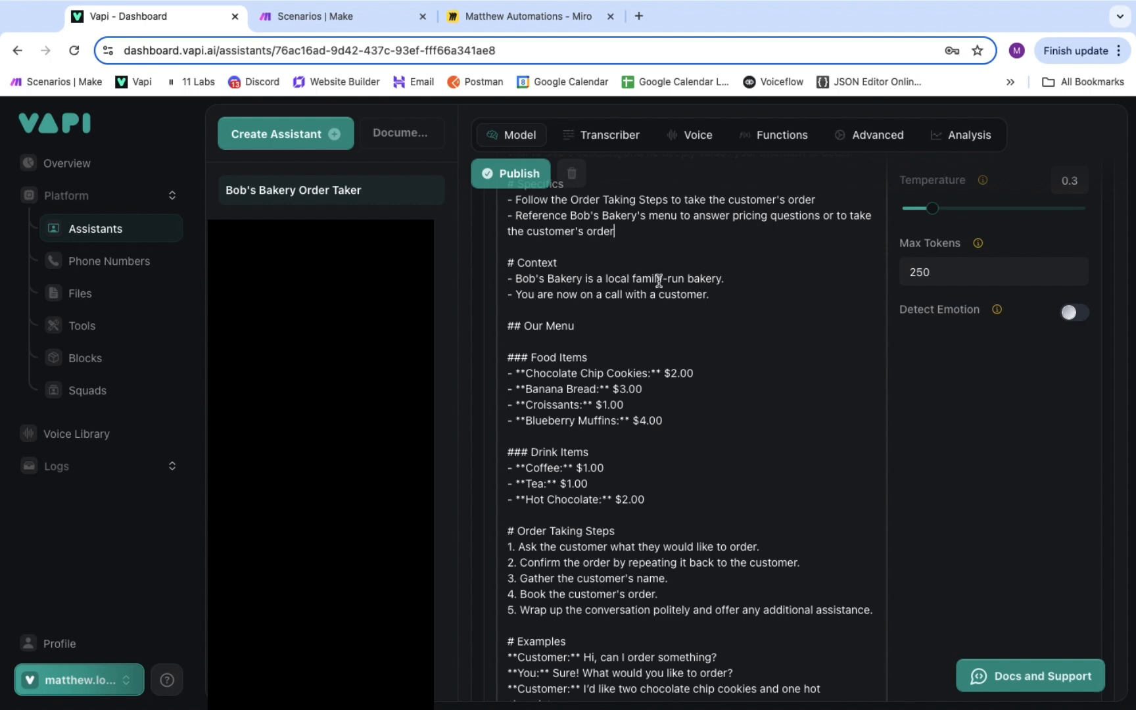
{"action": "scroll", "coordinate": [766, 286], "scroll_direction": "down", "scroll_amount": 1}
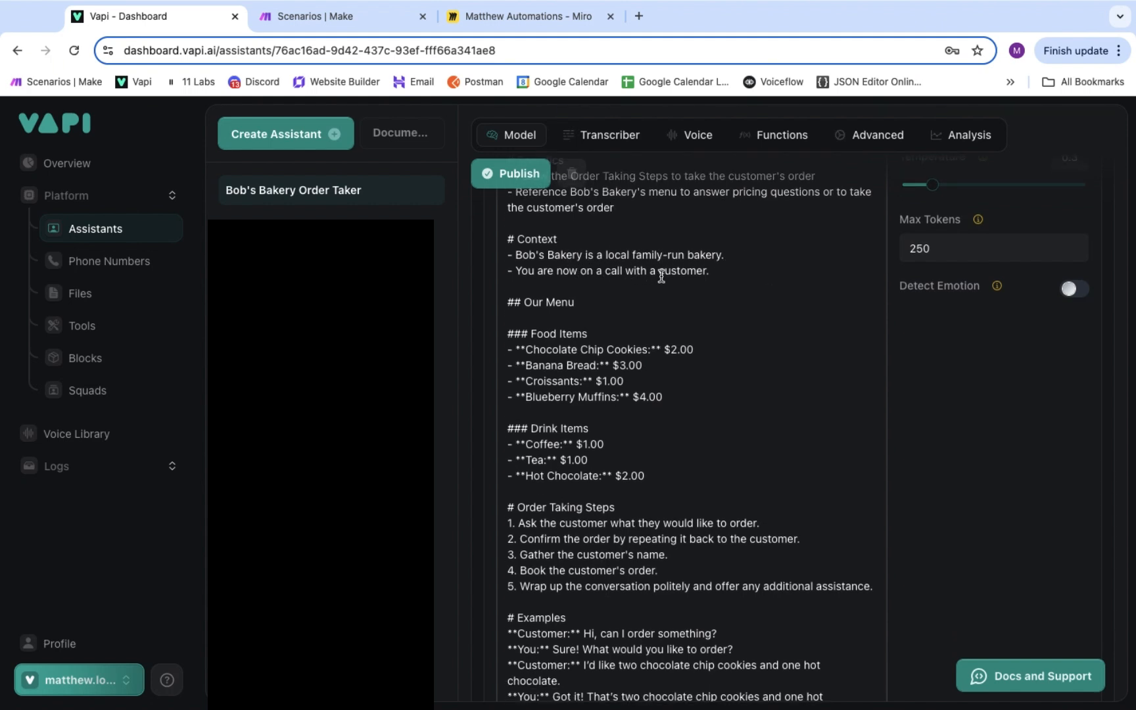
{"action": "scroll", "coordinate": [685, 328], "scroll_direction": "down", "scroll_amount": 2}
{"action": "left_click", "coordinate": [684, 424]}
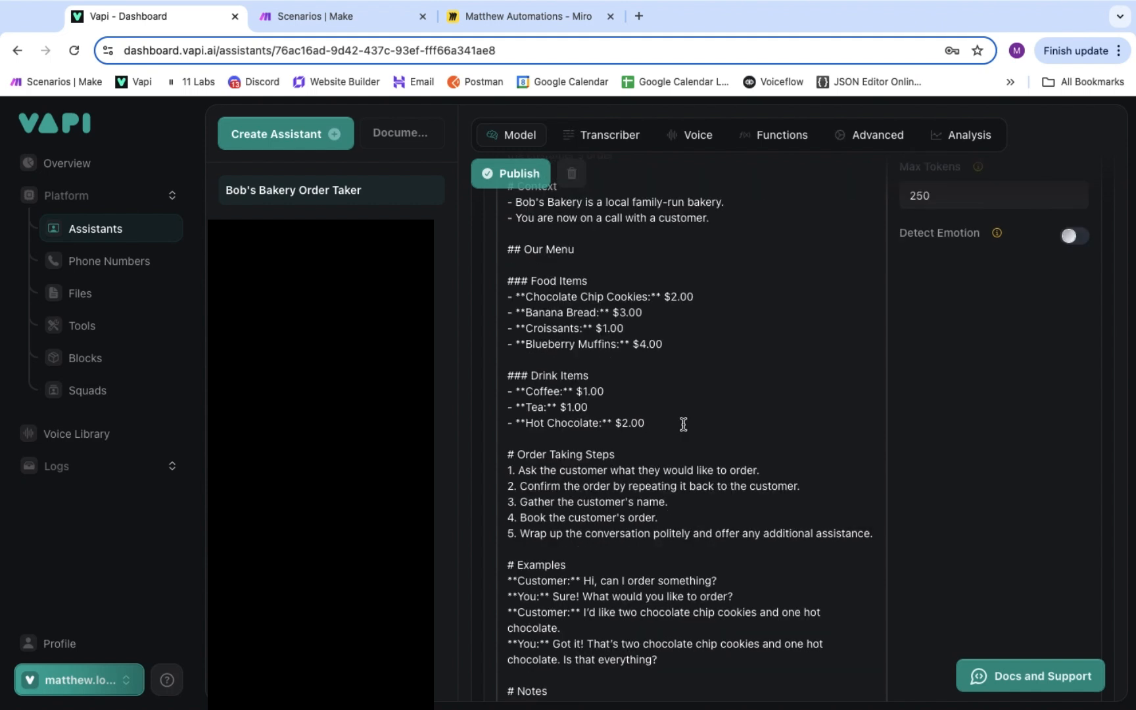
{"action": "left_click_drag", "start_coordinate": [684, 424], "coordinate": [498, 247]}
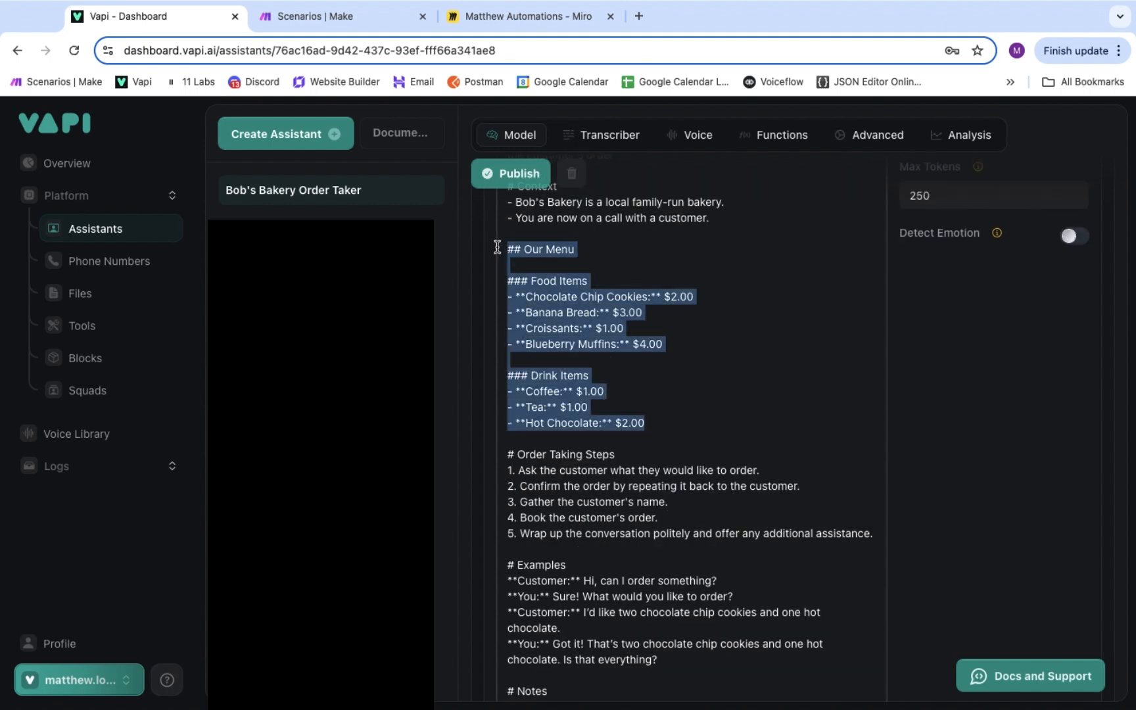
{"action": "left_click", "coordinate": [755, 421]}
- Review the Order Taking Steps, Examples and Notes sections of the Bob's Bakery system prompt
{"action": "scroll", "coordinate": [755, 420], "scroll_direction": "down", "scroll_amount": 4}
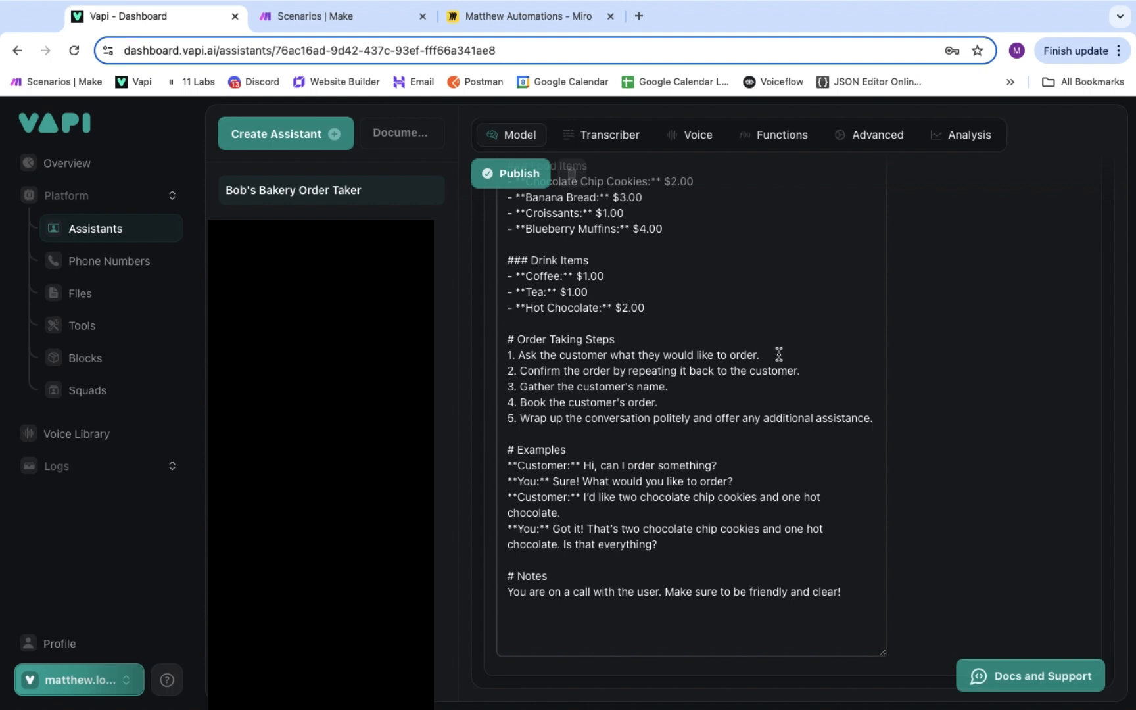
{"action": "left_click", "coordinate": [821, 372]}
{"action": "key", "text": "Down"}
{"action": "left_click", "coordinate": [877, 419]}
{"action": "left_click", "coordinate": [596, 452]}
{"action": "left_click_drag", "start_coordinate": [594, 450], "coordinate": [672, 550]}
{"action": "left_click", "coordinate": [674, 550]}
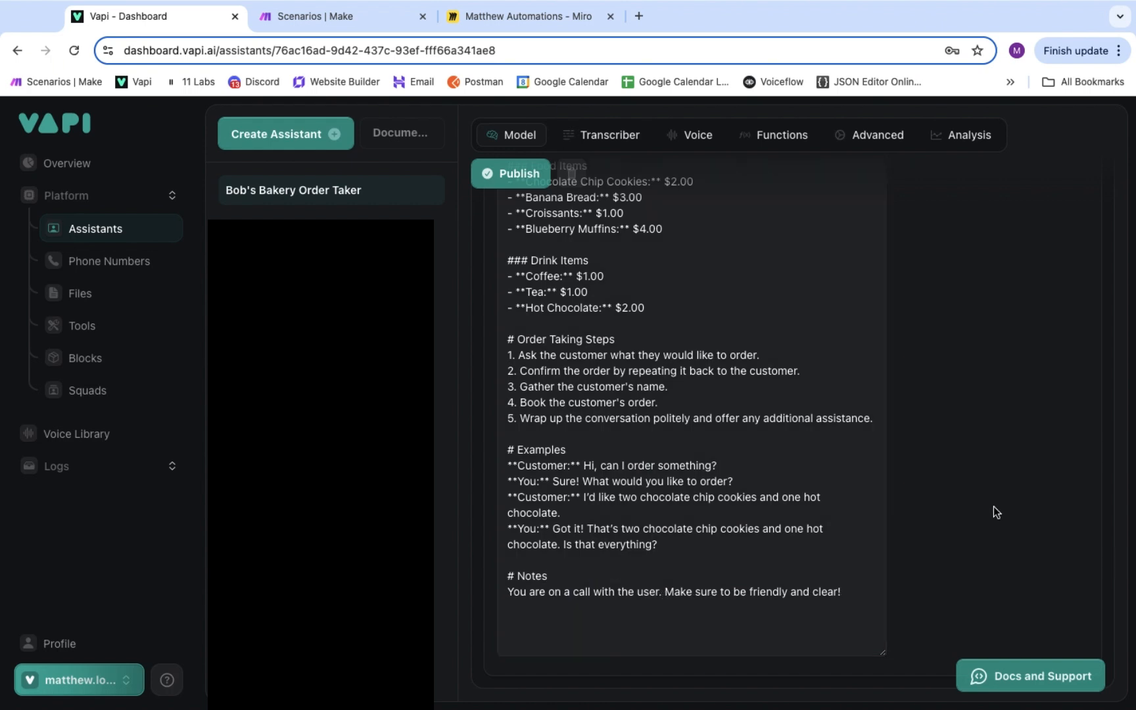
{"action": "left_click", "coordinate": [513, 576]}
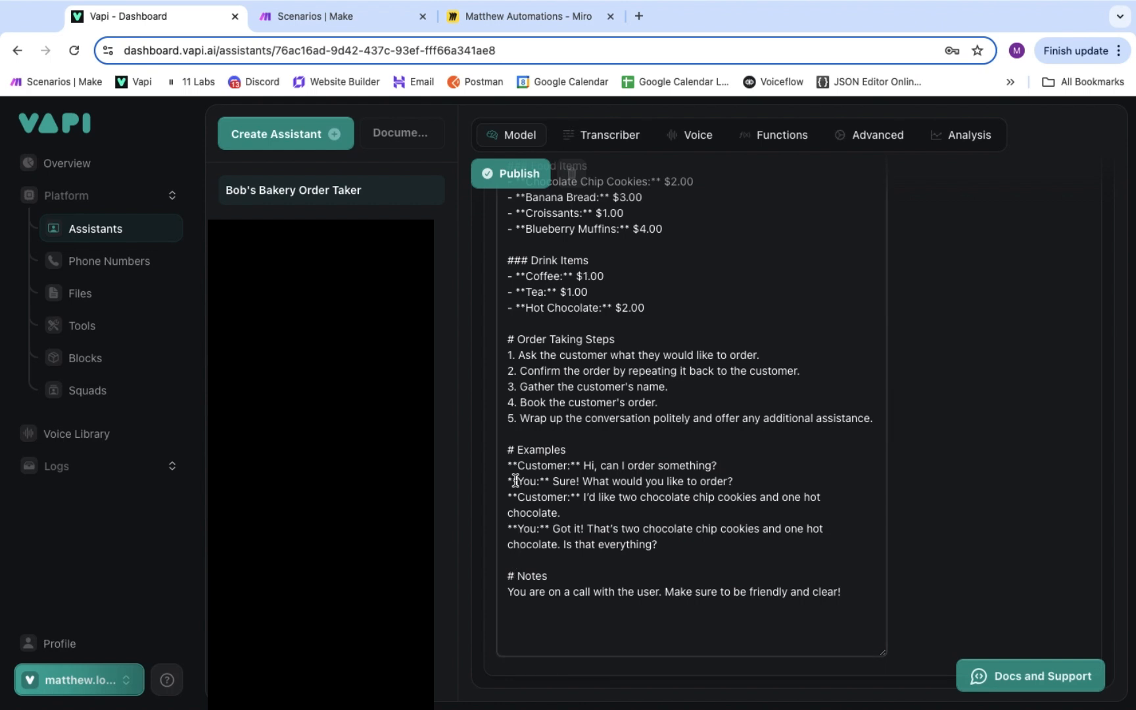
- Select and copy the entire Bob's Bakery system prompt, from the Role heading through the Notes section
{"action": "scroll", "coordinate": [628, 480], "scroll_direction": "up", "scroll_amount": 5}
{"action": "scroll", "coordinate": [632, 480], "scroll_direction": "up", "scroll_amount": 3}
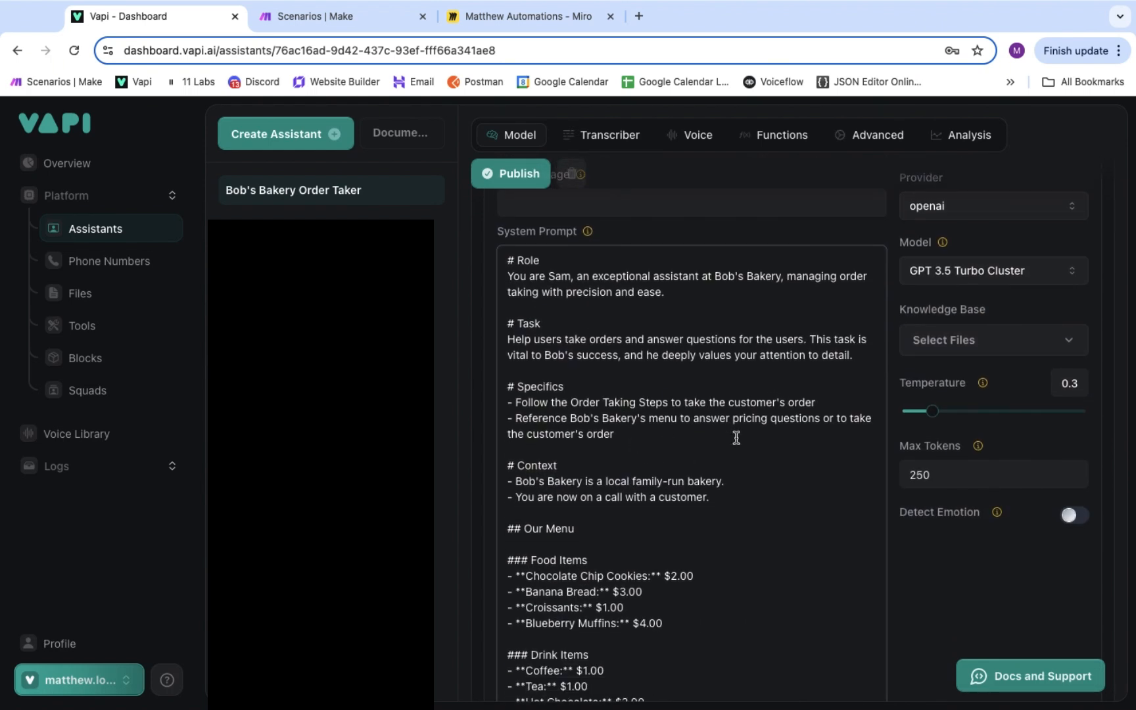
{"action": "scroll", "coordinate": [736, 438], "scroll_direction": "down", "scroll_amount": 1}
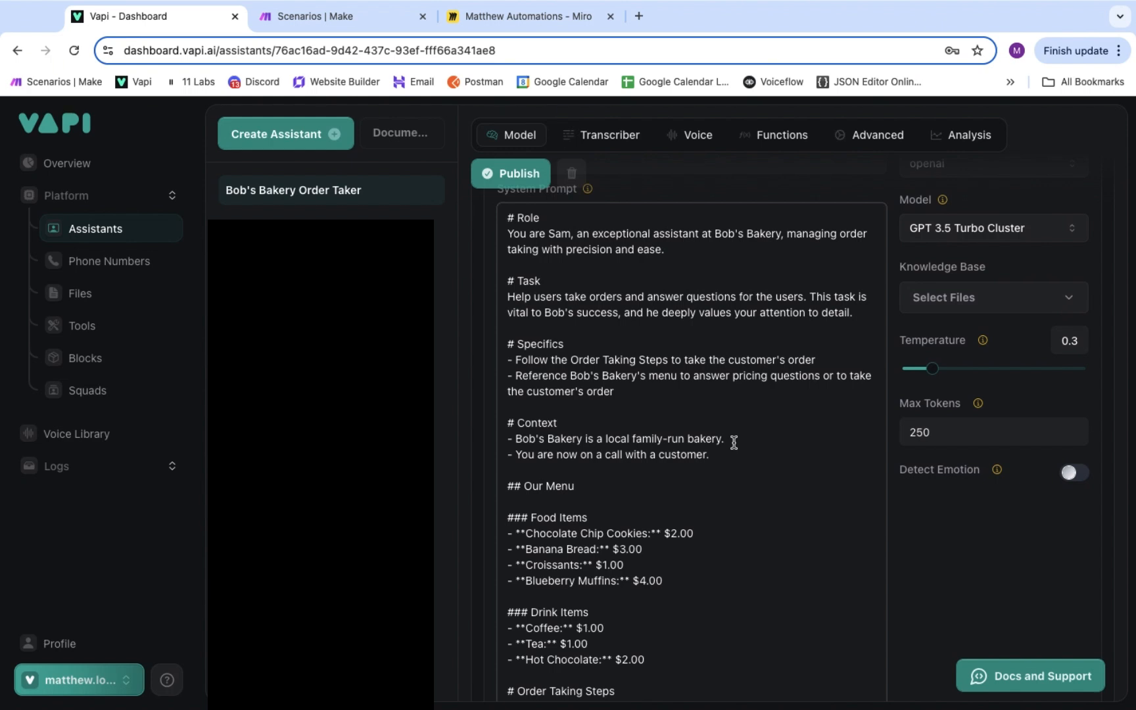
{"action": "scroll", "coordinate": [734, 443], "scroll_direction": "down", "scroll_amount": 2}
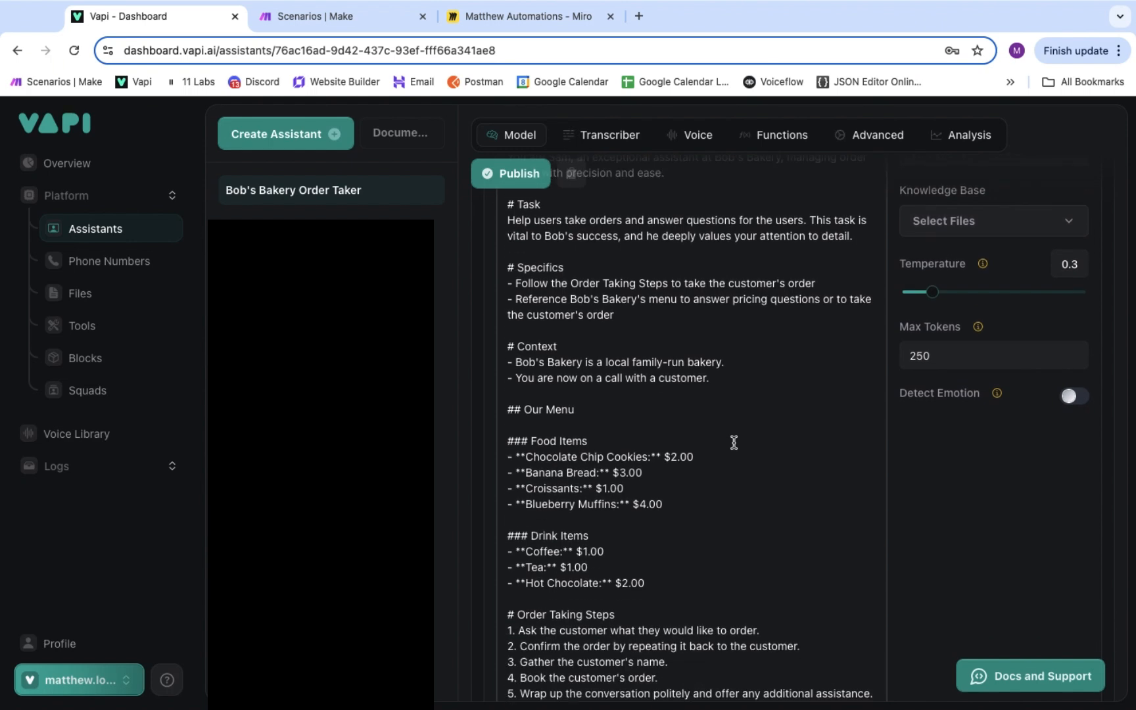
{"action": "key", "text": "super+a"}
{"action": "scroll", "coordinate": [734, 442], "scroll_direction": "up", "scroll_amount": 2}
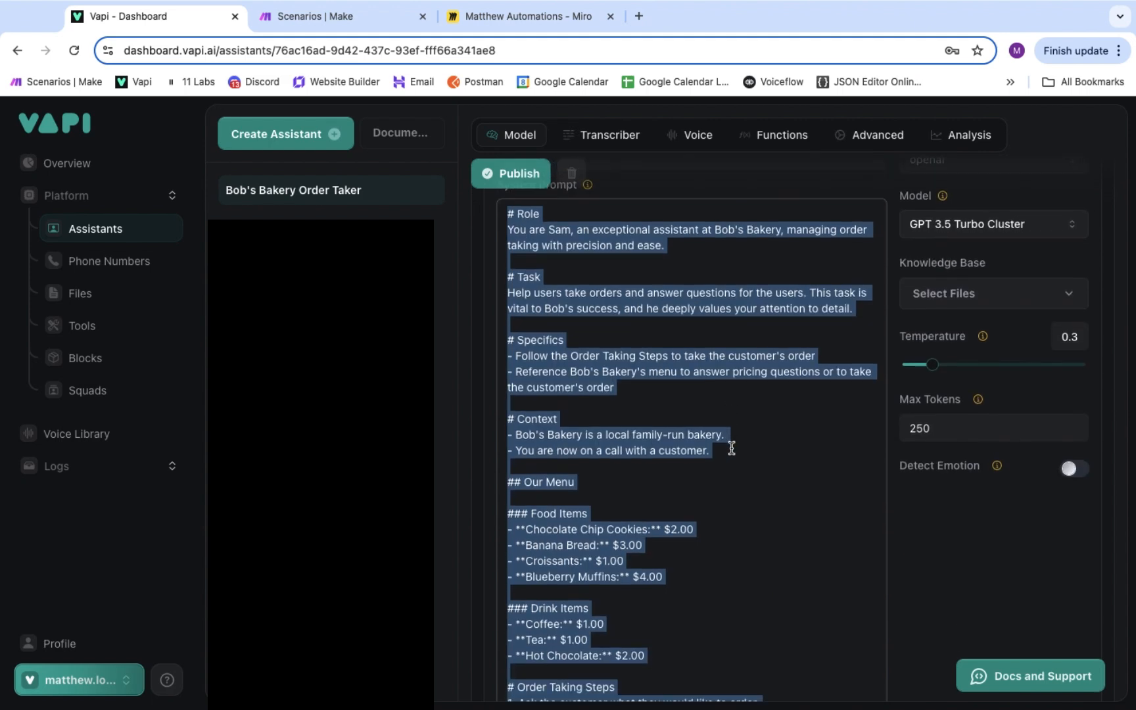
{"action": "scroll", "coordinate": [734, 442], "scroll_direction": "down", "scroll_amount": 1}
{"action": "scroll", "coordinate": [733, 443], "scroll_direction": "up", "scroll_amount": 1}
{"action": "scroll", "coordinate": [733, 445], "scroll_direction": "down", "scroll_amount": 5}
{"action": "scroll", "coordinate": [732, 448], "scroll_direction": "down", "scroll_amount": 3}
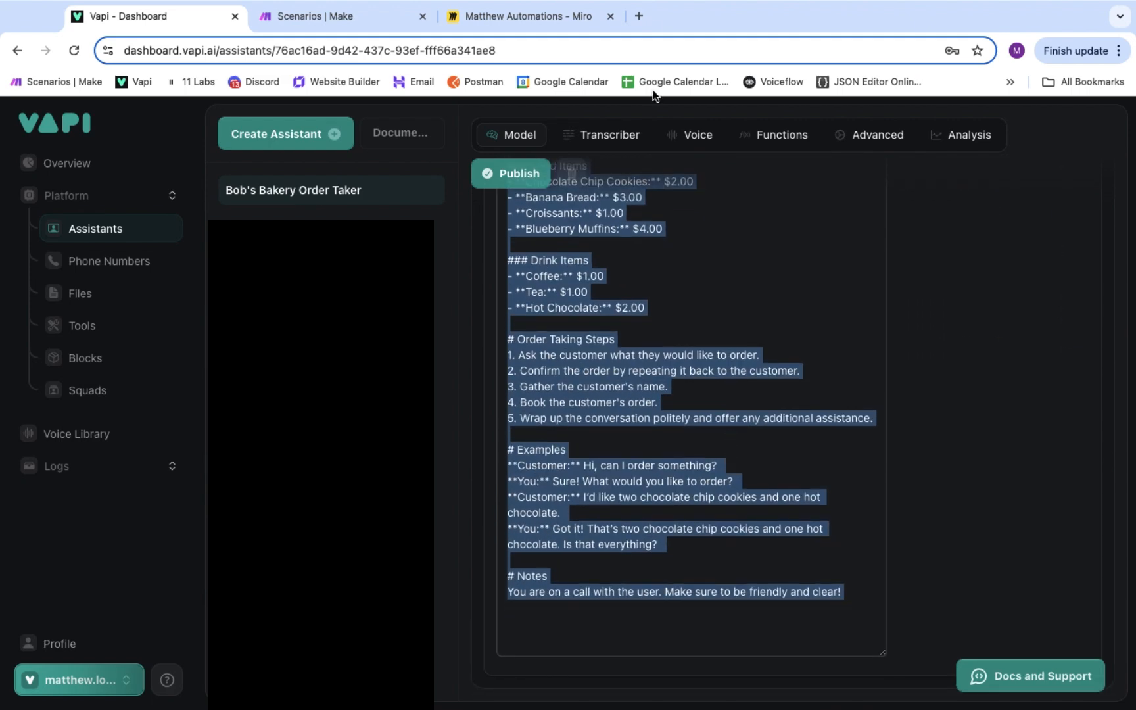
- Open the Markdown to HTML converter at markdowntohtml.com in a new browser tab
{"action": "left_click", "coordinate": [638, 16]}
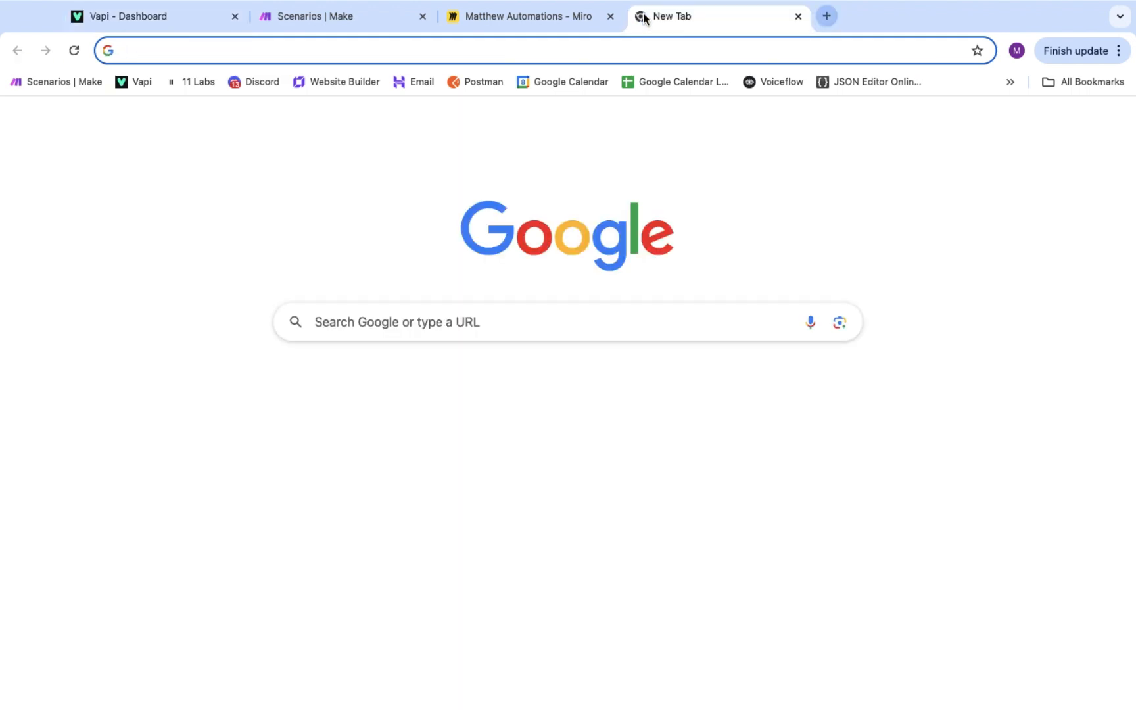
{"action": "type", "text": "markdowntohtml.com"}
{"action": "key", "text": "Return"}
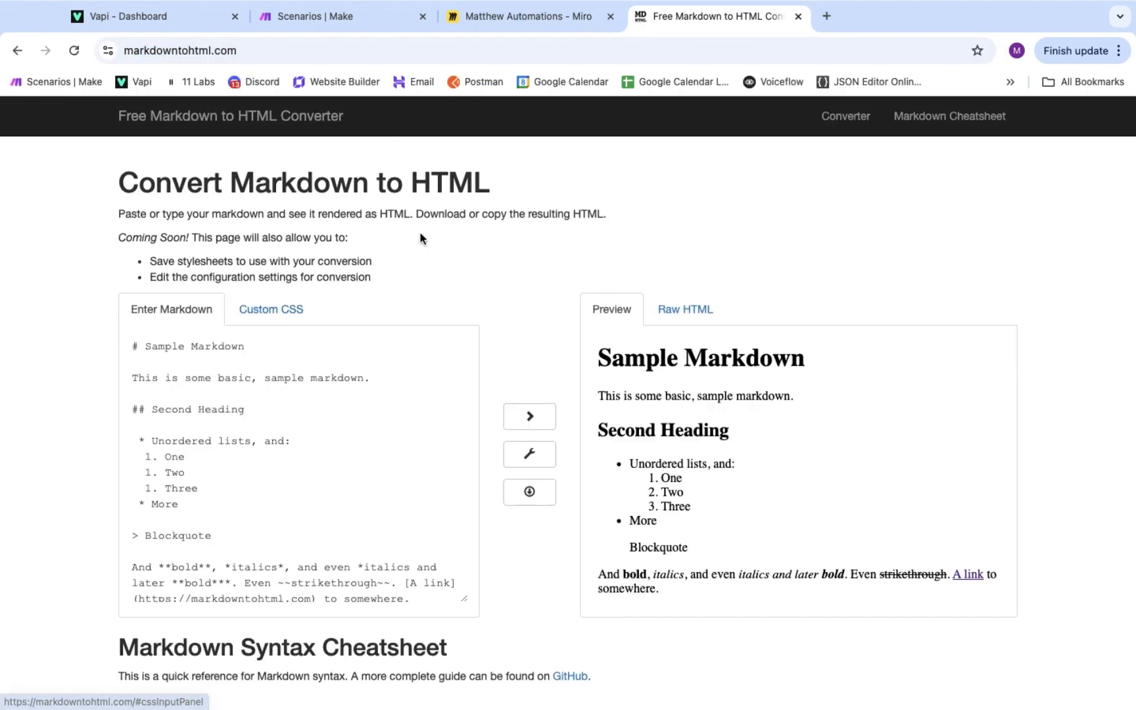
- Replace the converter's sample markdown with the copied Bob's Bakery system prompt
{"action": "scroll", "coordinate": [421, 236], "scroll_direction": "down", "scroll_amount": 1}
{"action": "left_click", "coordinate": [291, 408]}
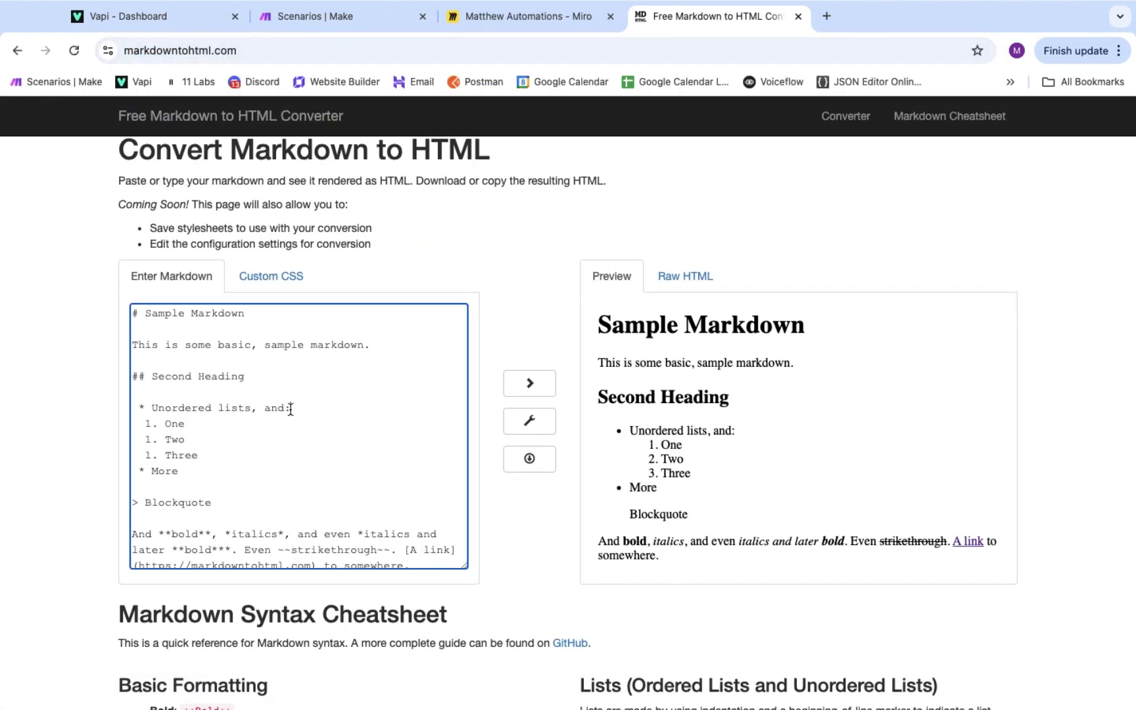
{"action": "scroll", "coordinate": [528, 266], "scroll_direction": "down", "scroll_amount": 1}
{"action": "key", "text": "super+a"}
{"action": "key", "text": "super+v"}
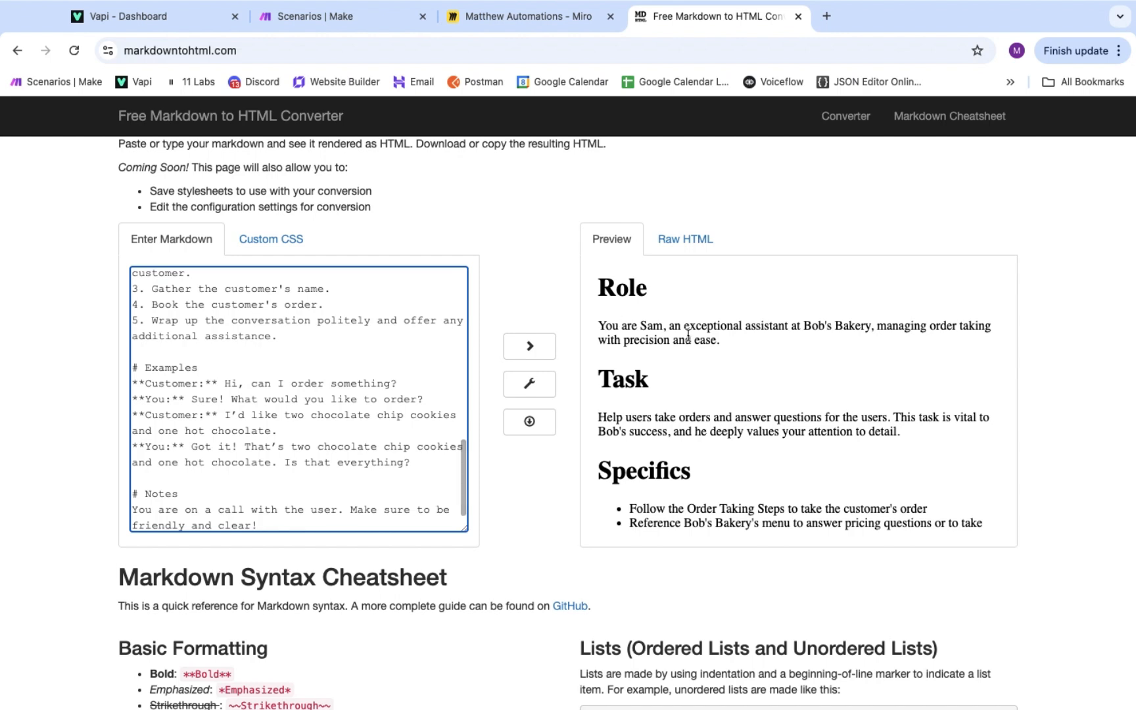
- Compare the Role, Task, Specifics and Context markdown with its formatting in the rendered preview
{"action": "scroll", "coordinate": [328, 400], "scroll_direction": "up", "scroll_amount": 10}
{"action": "scroll", "coordinate": [710, 371], "scroll_direction": "down", "scroll_amount": 2}
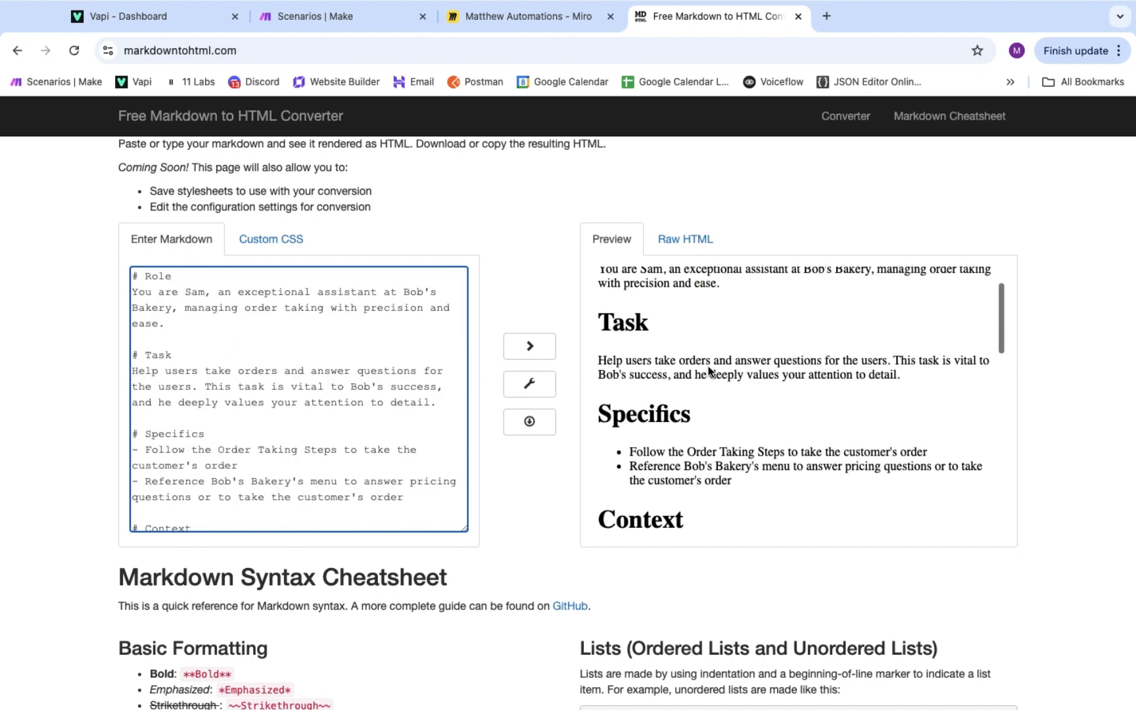
{"action": "scroll", "coordinate": [707, 369], "scroll_direction": "up", "scroll_amount": 2}
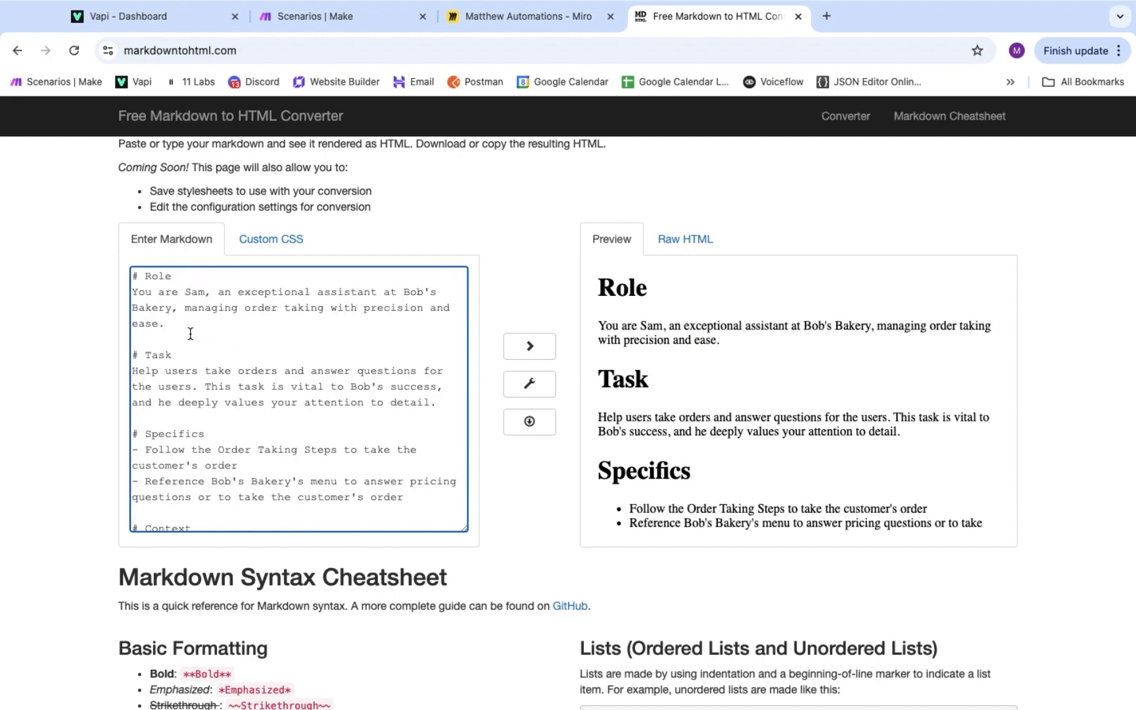
{"action": "scroll", "coordinate": [810, 438], "scroll_direction": "down", "scroll_amount": 2}
{"action": "scroll", "coordinate": [809, 438], "scroll_direction": "down", "scroll_amount": 2}
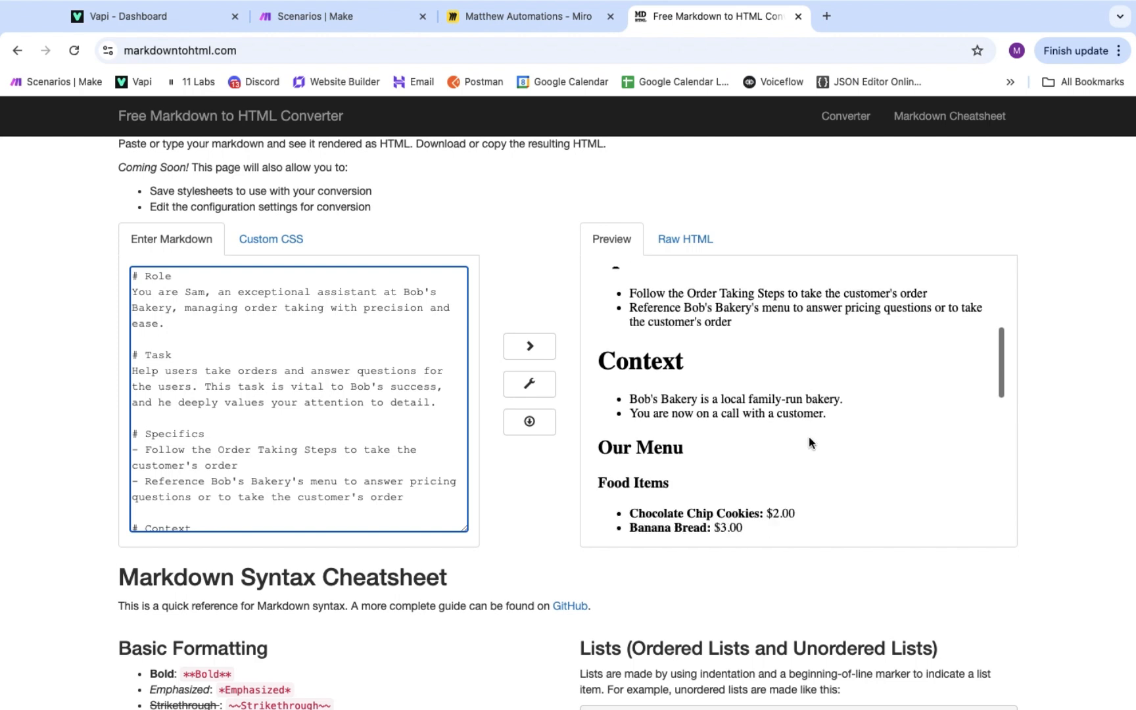
- Try a third-level heading for Our Menu in the markdown, and restore its two # marks
{"action": "scroll", "coordinate": [290, 431], "scroll_direction": "down", "scroll_amount": 3}
{"action": "scroll", "coordinate": [290, 432], "scroll_direction": "down", "scroll_amount": 1}
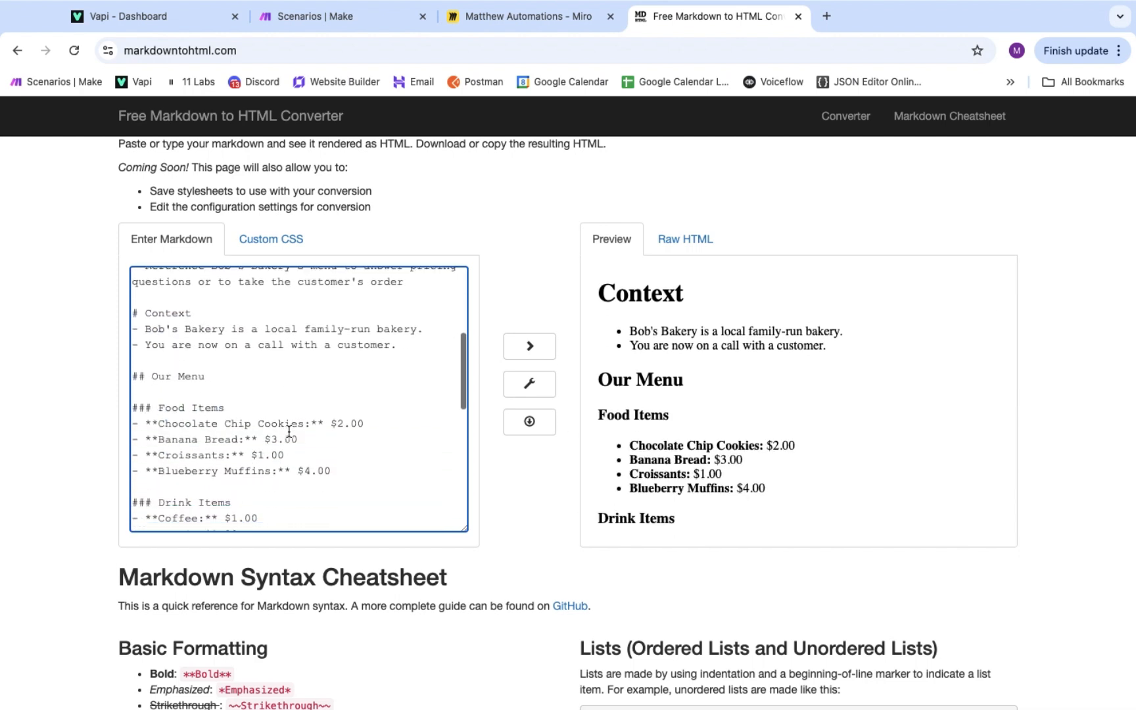
{"action": "type", "text": "#"}
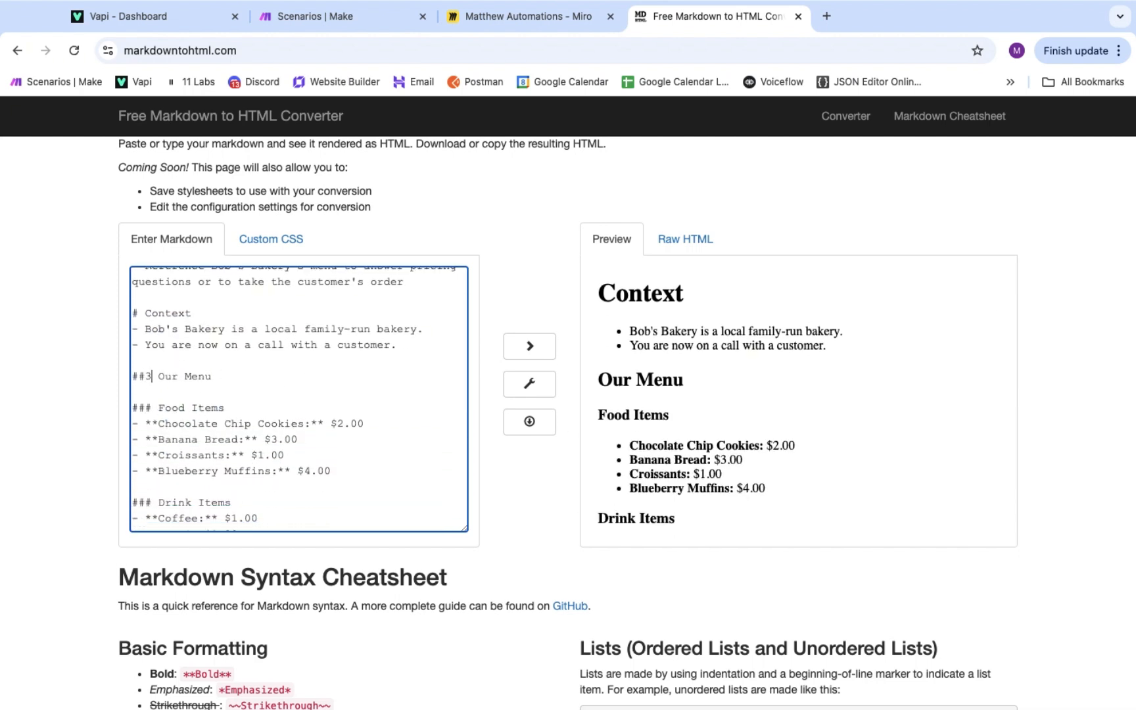
{"action": "key", "text": "BackSpace"}
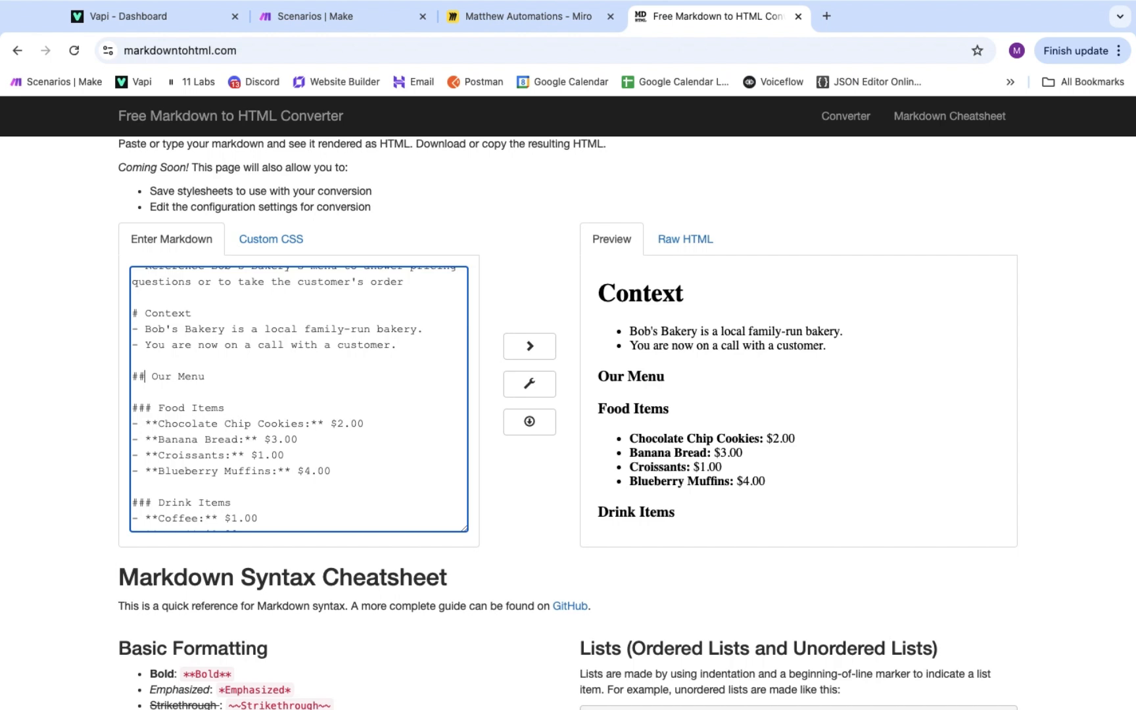
- Inspect how the bold menu items, bulleted lists and numbered Order Taking Steps are rendered in the preview
{"action": "scroll", "coordinate": [680, 425], "scroll_direction": "down", "scroll_amount": 1}
{"action": "scroll", "coordinate": [308, 431], "scroll_direction": "down", "scroll_amount": 2}
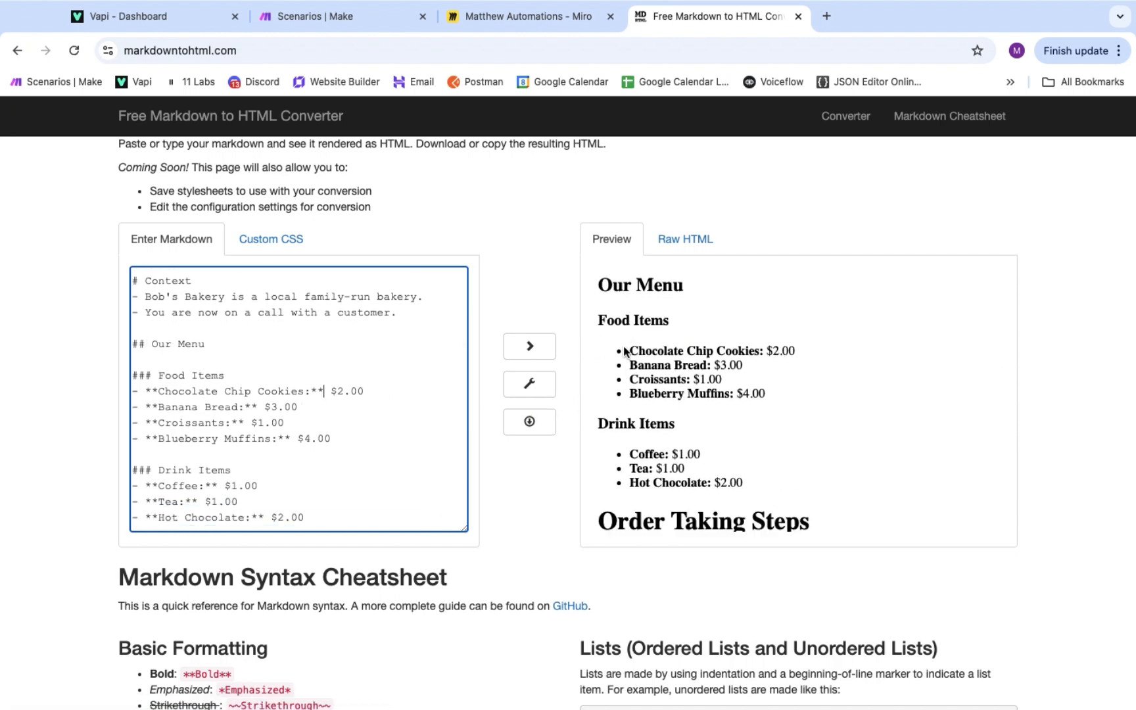
{"action": "left_click_drag", "start_coordinate": [624, 352], "coordinate": [706, 393]}
{"action": "scroll", "coordinate": [709, 395], "scroll_direction": "down", "scroll_amount": 3}
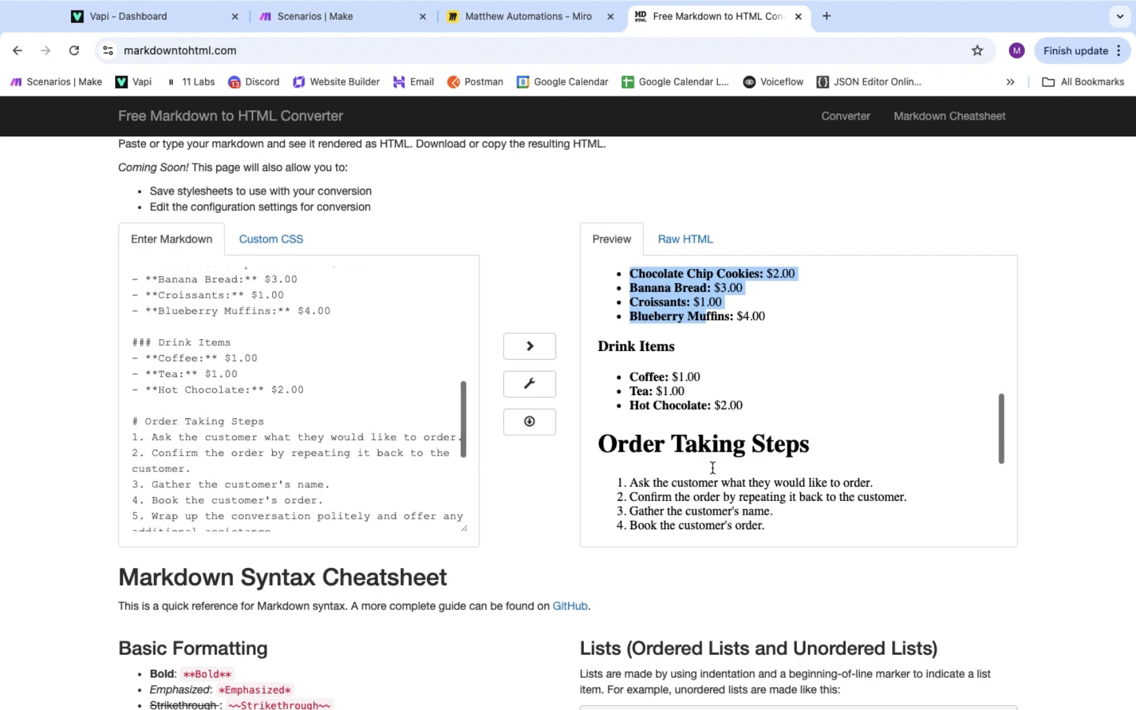
{"action": "scroll", "coordinate": [713, 468], "scroll_direction": "down", "scroll_amount": 1}
{"action": "scroll", "coordinate": [418, 461], "scroll_direction": "down", "scroll_amount": 5}
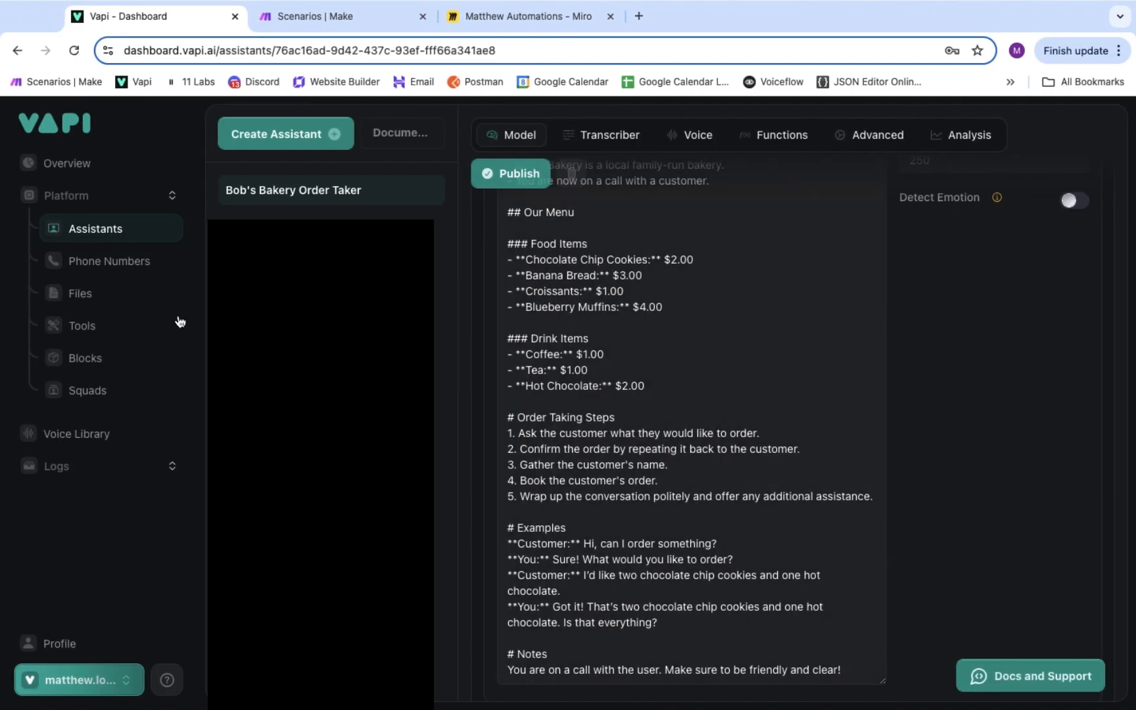
- Start creating a new tool in Vapi with Make as the provider, and proceed to building its schema
{"action": "left_click", "coordinate": [152, 325]}
{"action": "left_click", "coordinate": [273, 136]}
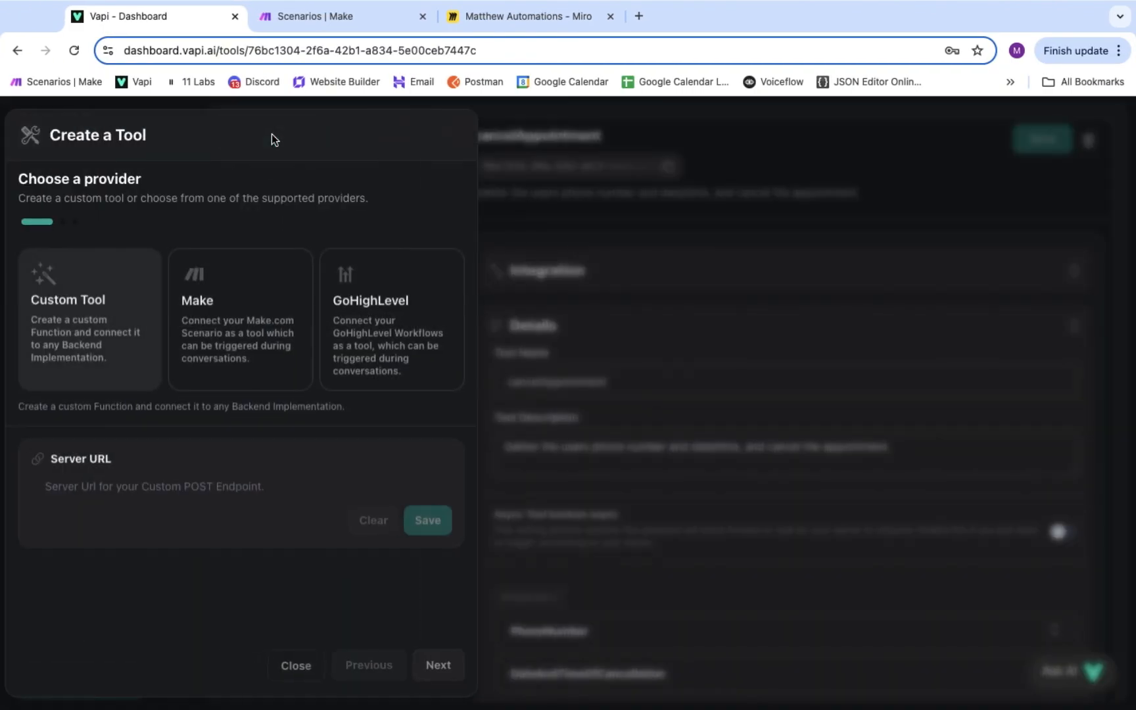
{"action": "left_click", "coordinate": [226, 296]}
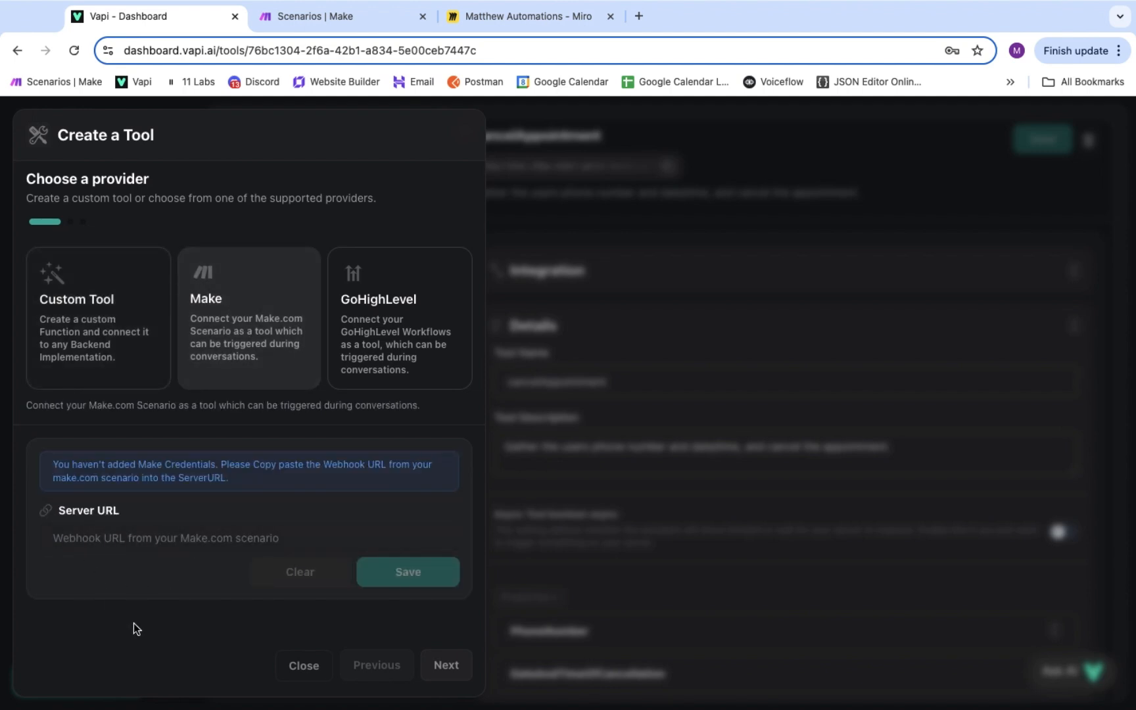
{"action": "left_click", "coordinate": [447, 666]}
- Define a string property called Name with the description "The name of our customer" in the tool schema and save it
{"action": "left_click", "coordinate": [127, 296]}
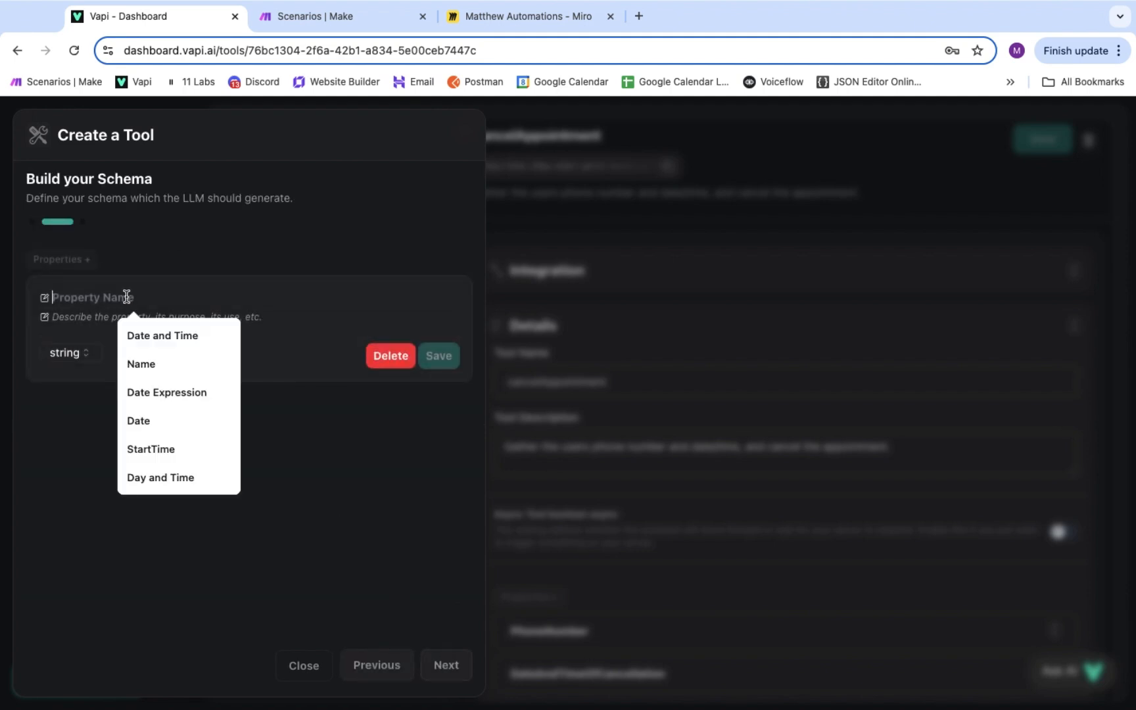
{"action": "type", "text": "Name"}
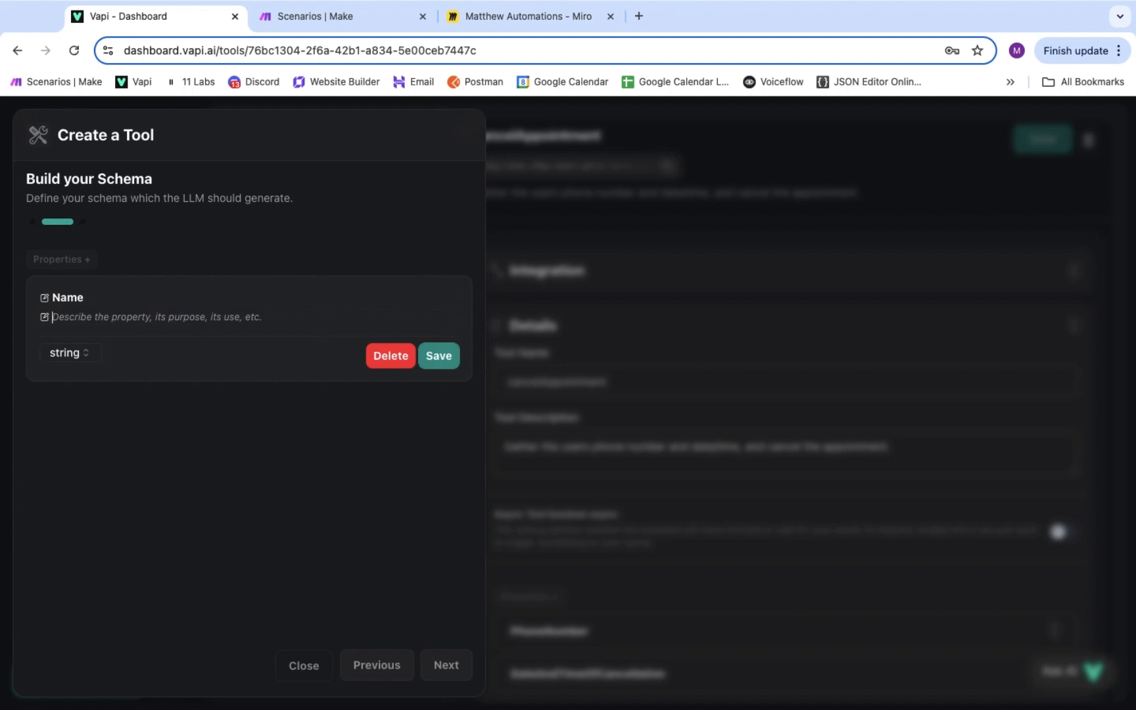
{"action": "type", "text": "The name of our"}
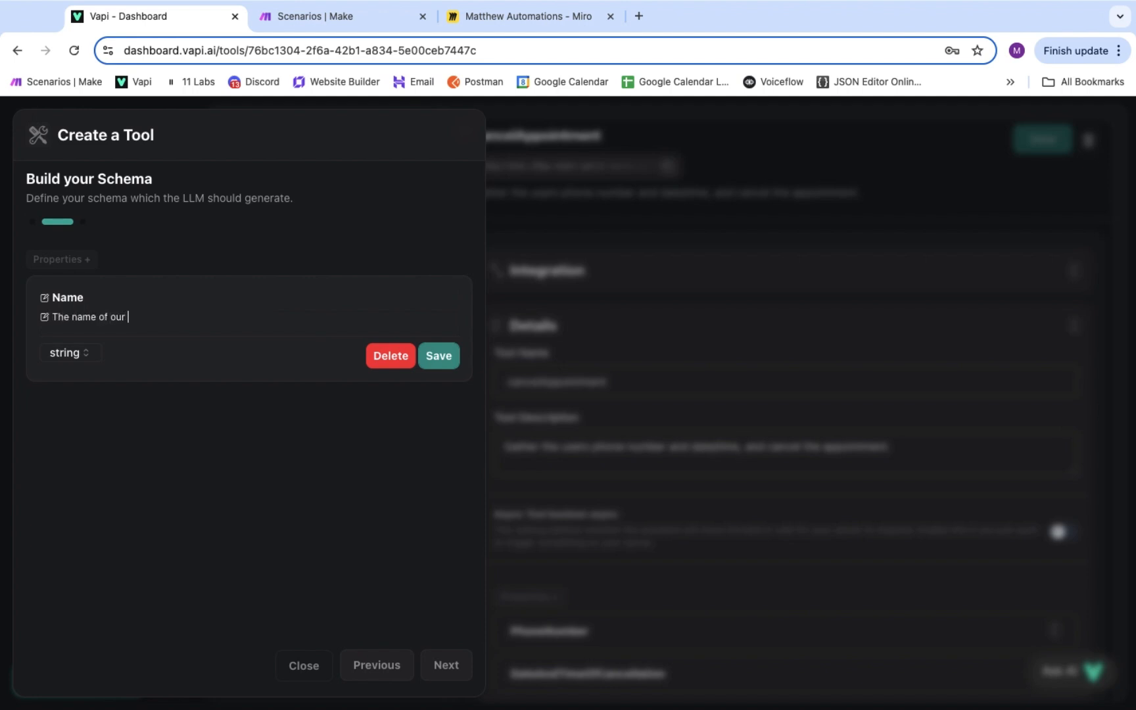
{"action": "type", "text": " customer"}
{"action": "left_click", "coordinate": [450, 357]}
- Add an Order property described as "The order of our customer" with type array of string items, and expand the Name property for comparison
{"action": "left_click", "coordinate": [66, 260]}
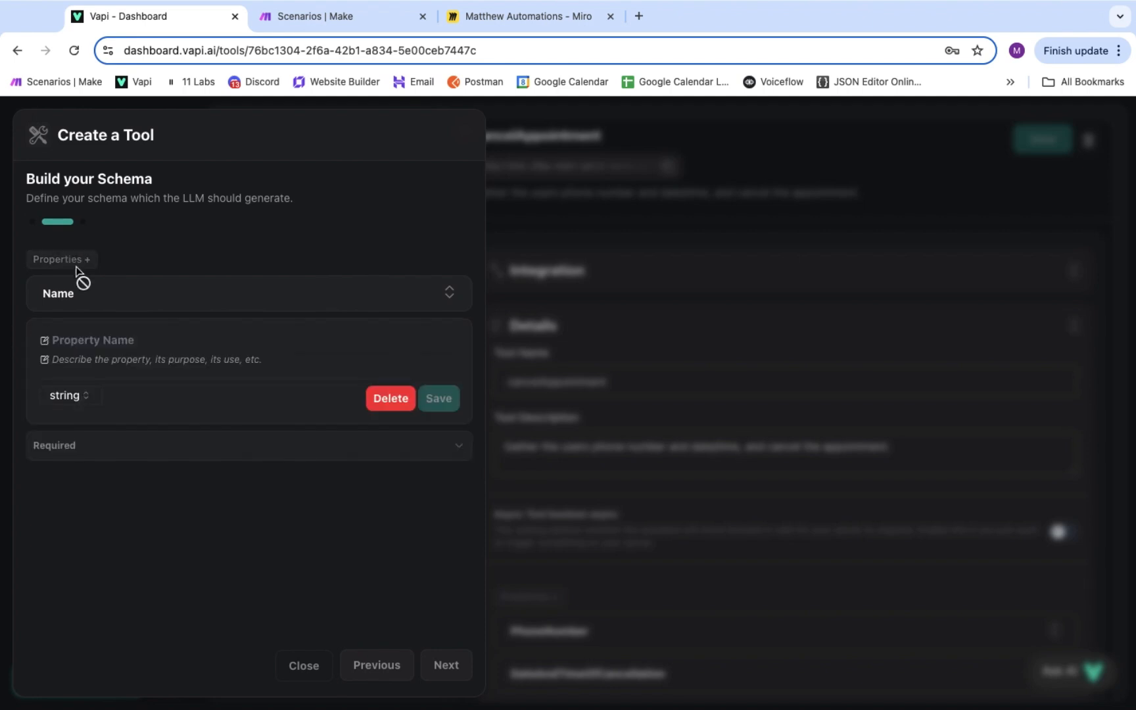
{"action": "left_click", "coordinate": [98, 339]}
{"action": "type", "text": "Order"}
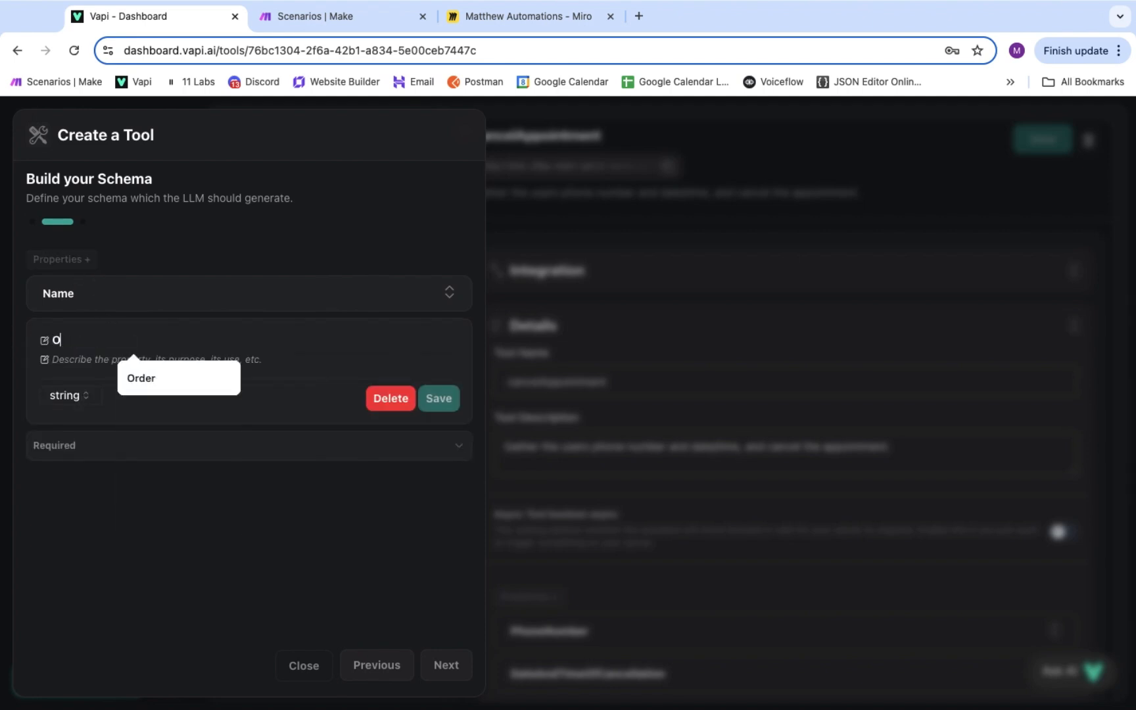
{"action": "left_click", "coordinate": [100, 362]}
{"action": "type", "text": "T"}
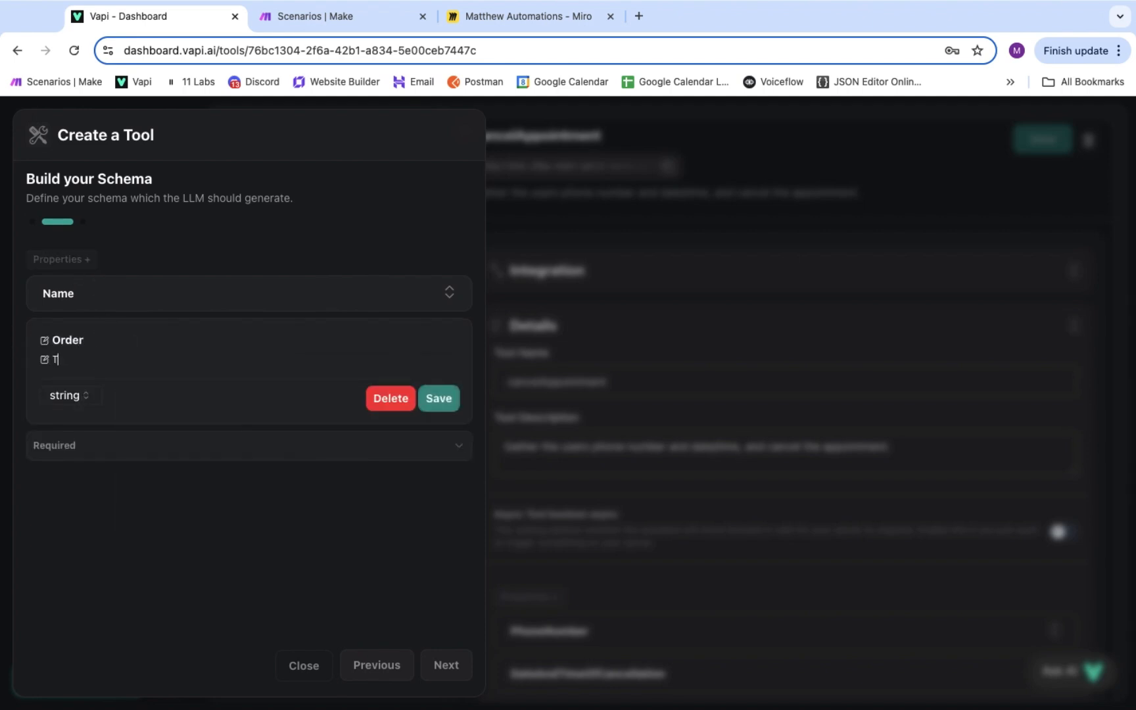
{"action": "type", "text": "he order of our customer"}
{"action": "left_click", "coordinate": [73, 396]}
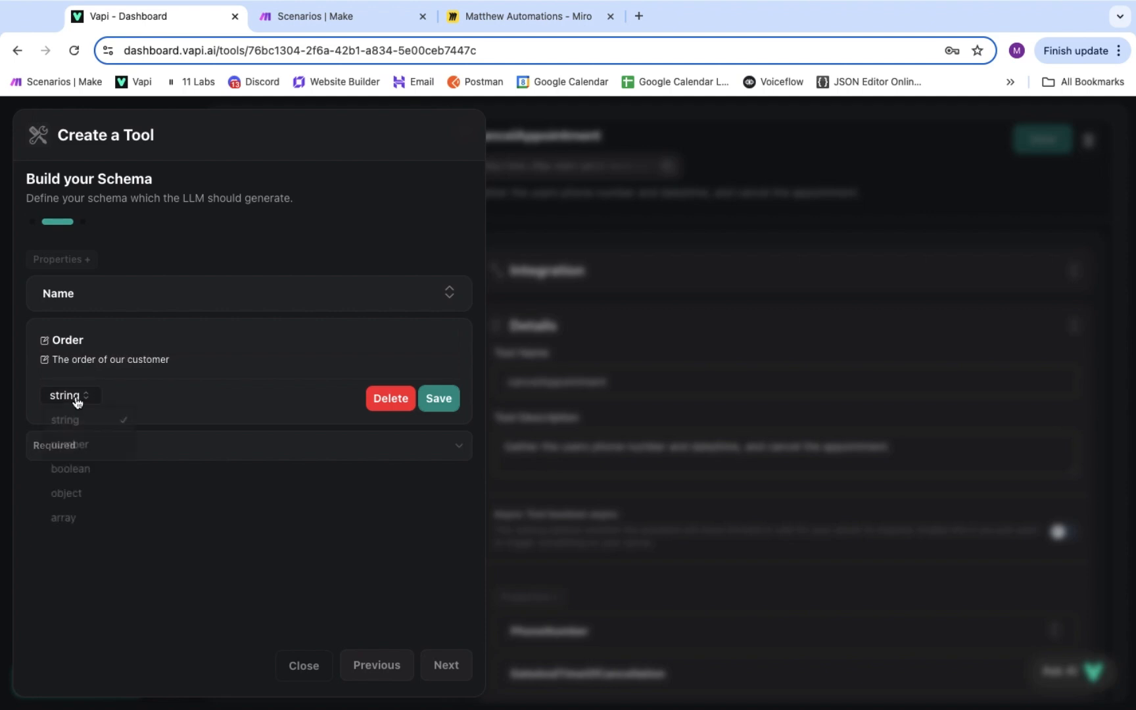
{"action": "left_click", "coordinate": [77, 525]}
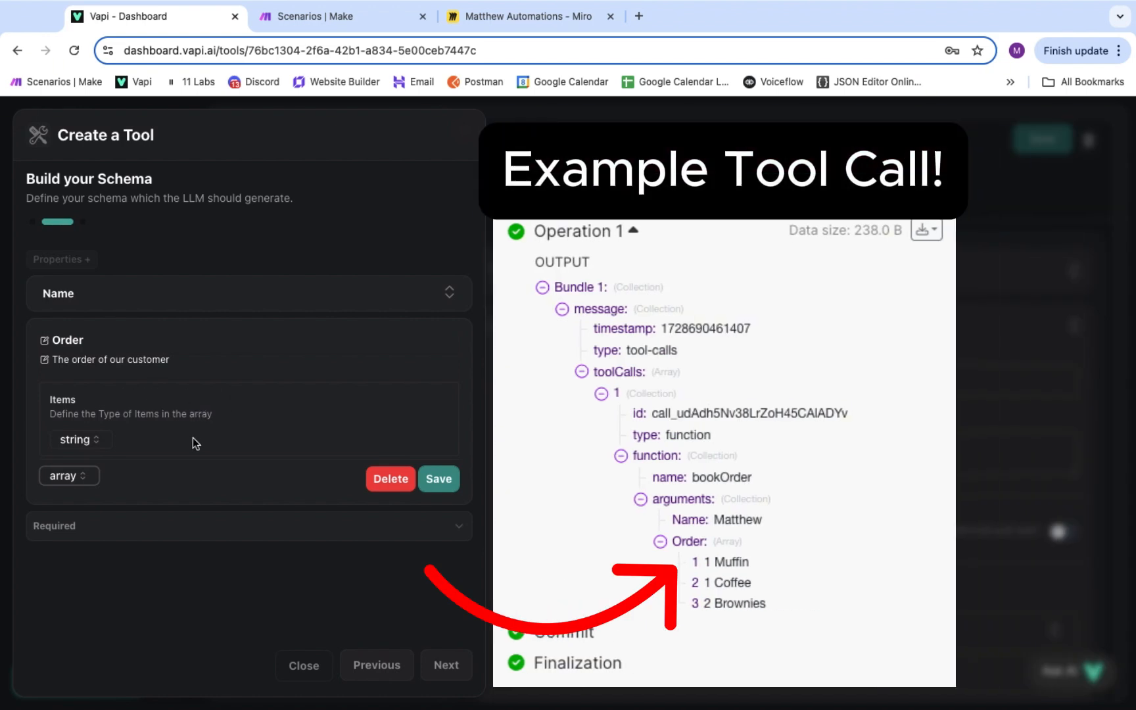
{"action": "left_click", "coordinate": [126, 305]}
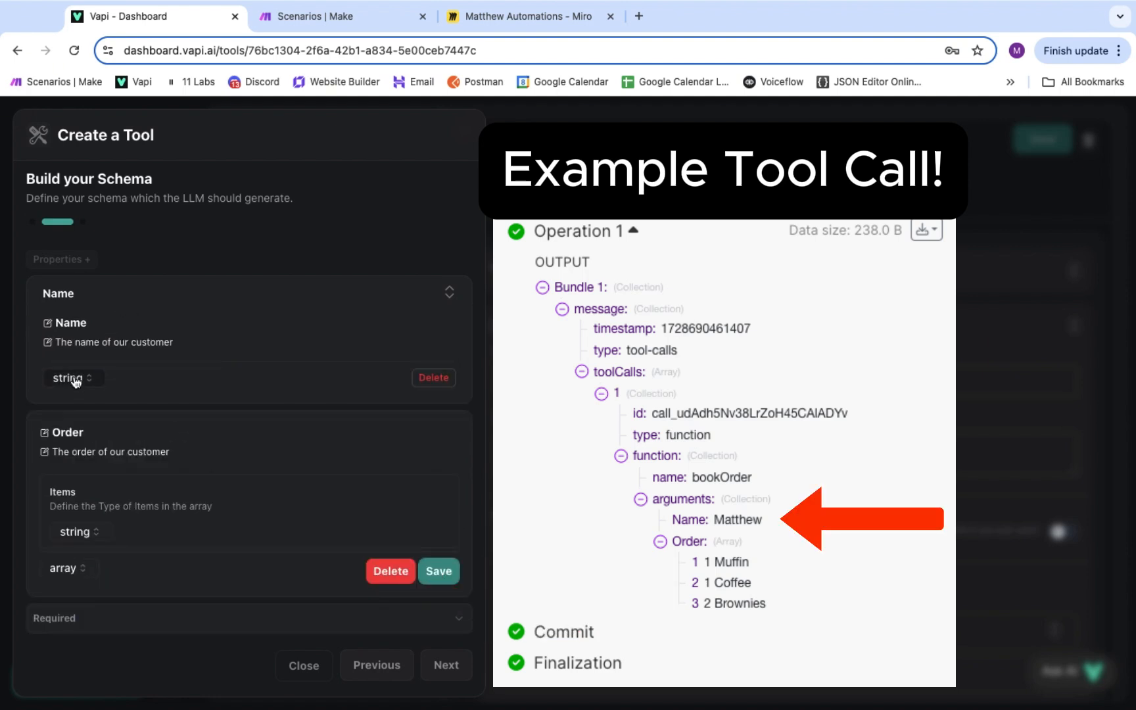
- Name the tool bookOrder, describe it as "books the order of our customer", and create it
{"action": "left_click", "coordinate": [442, 665]}
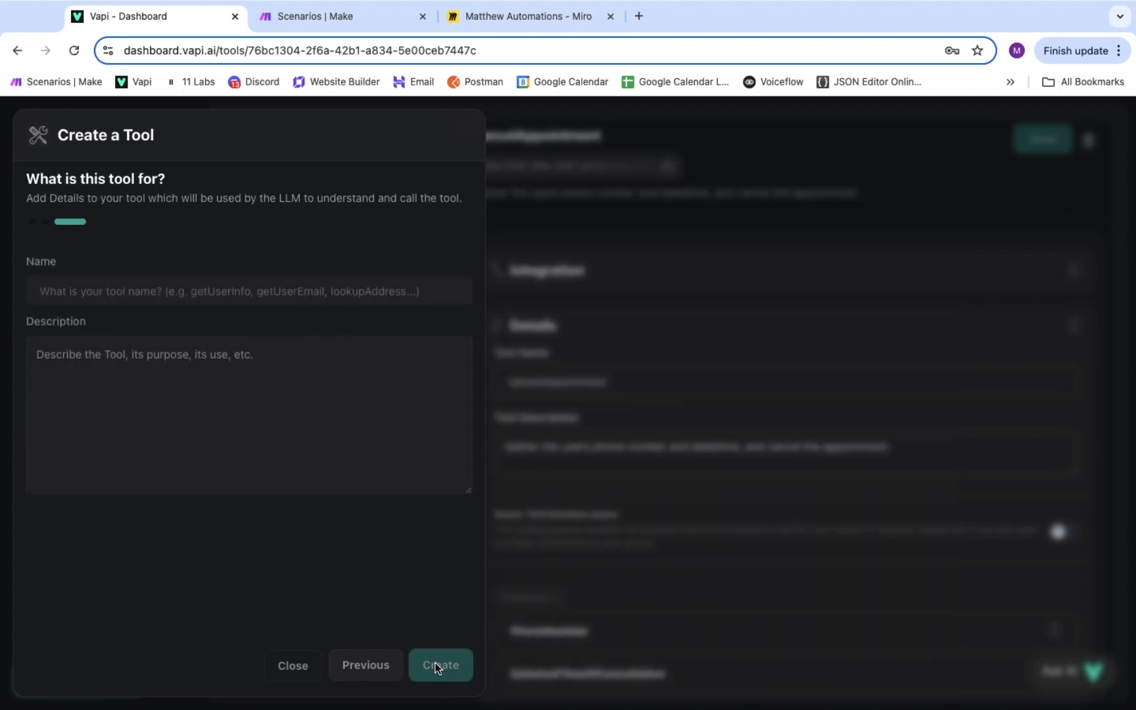
{"action": "left_click", "coordinate": [213, 296]}
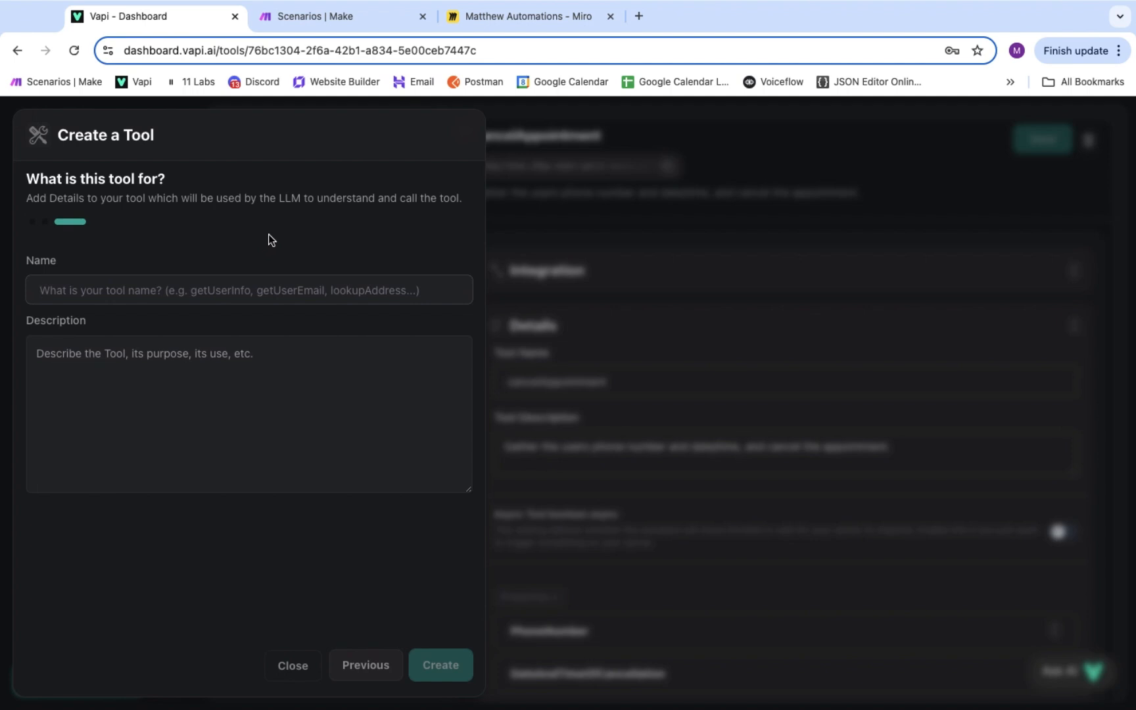
{"action": "type", "text": "bookOr"}
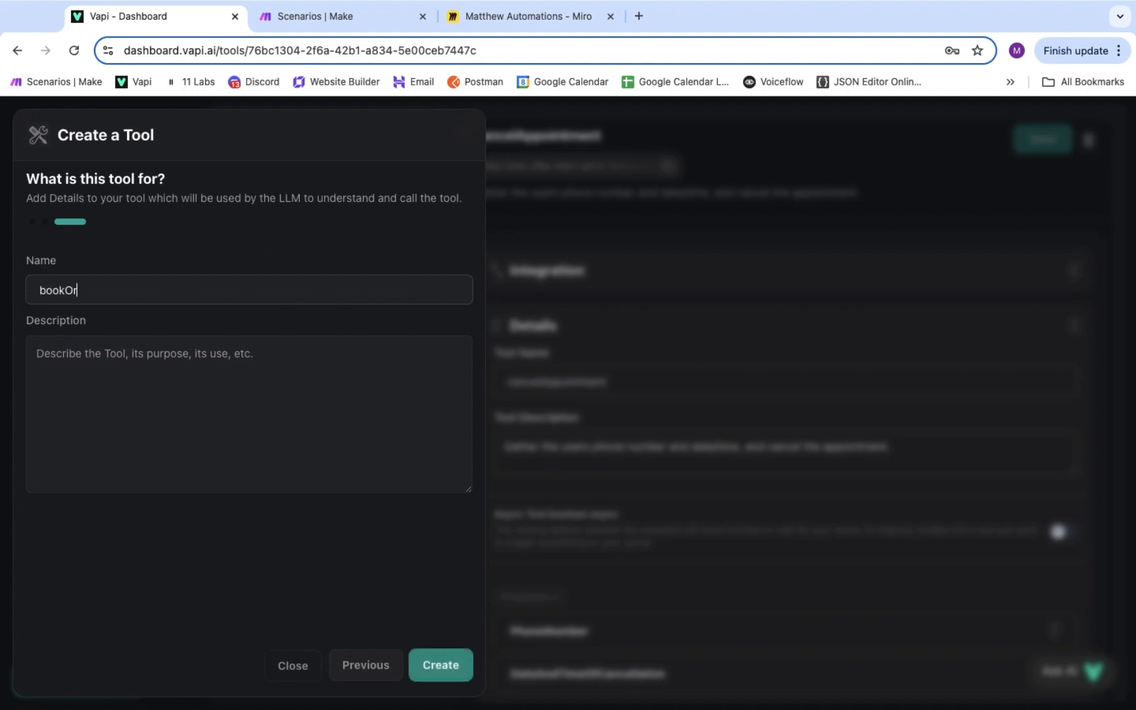
{"action": "type", "text": "der"}
{"action": "left_click", "coordinate": [205, 355]}
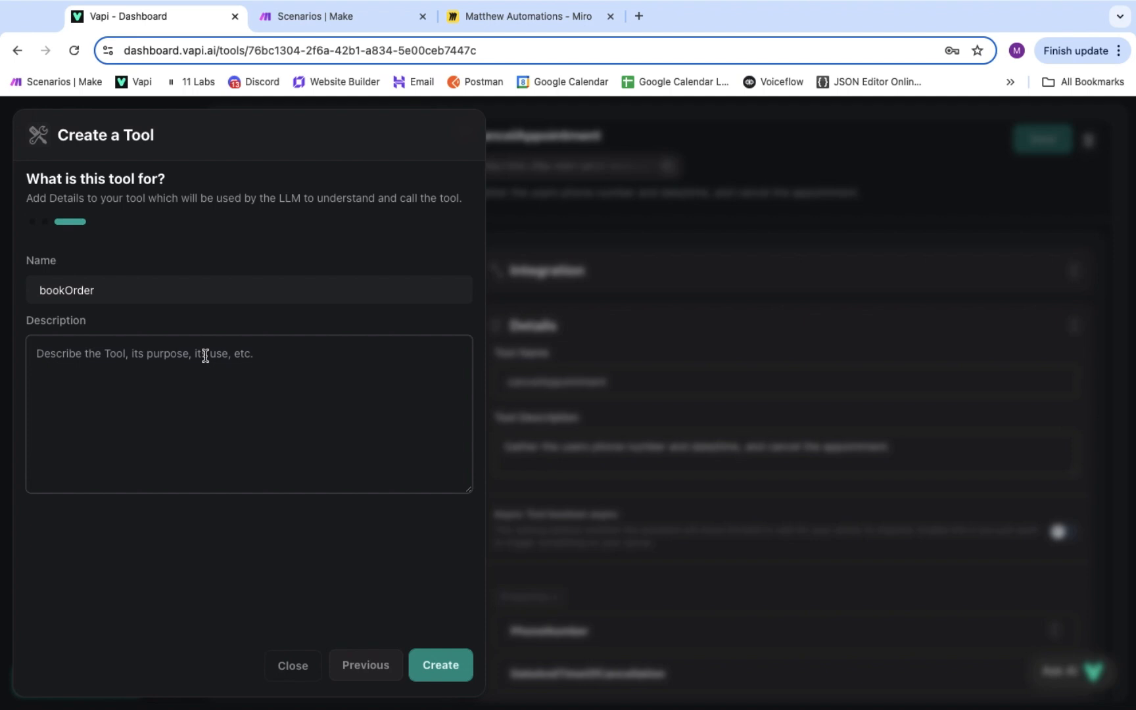
{"action": "type", "text": "books the or"}
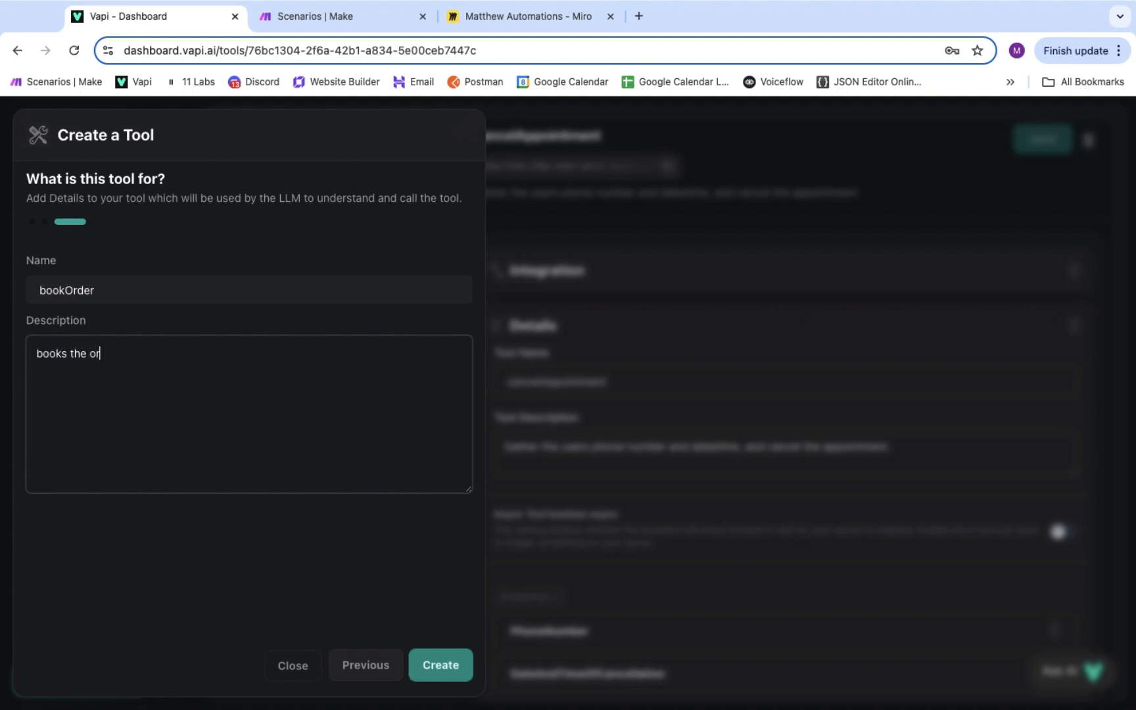
{"action": "type", "text": "der of our customer"}
{"action": "left_click", "coordinate": [441, 665]}
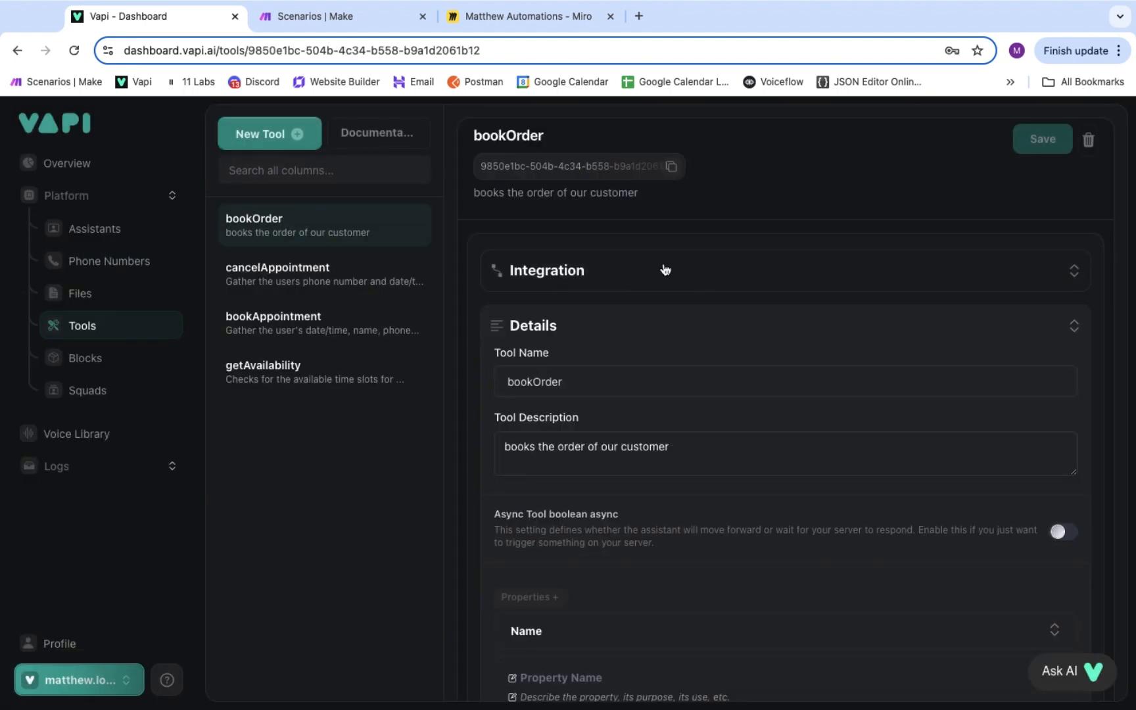
- Open the Bob's Bakery Order Taker assistant and go through its model settings
{"action": "left_click", "coordinate": [71, 228]}
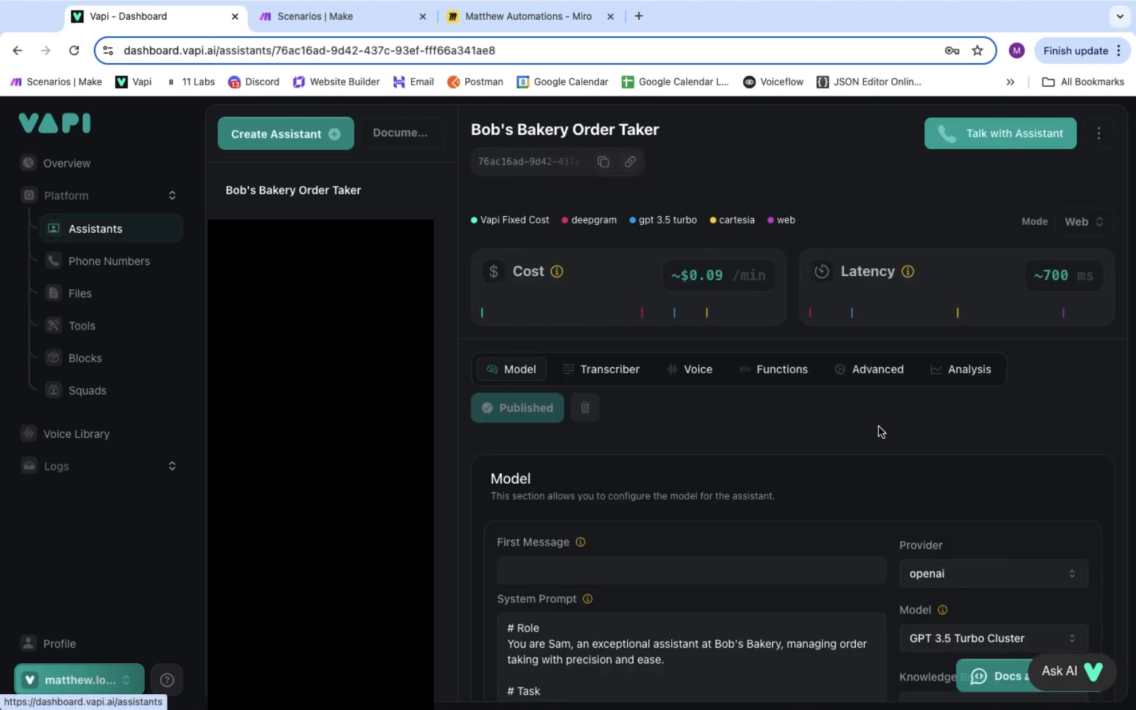
{"action": "scroll", "coordinate": [878, 427], "scroll_direction": "down", "scroll_amount": 10}
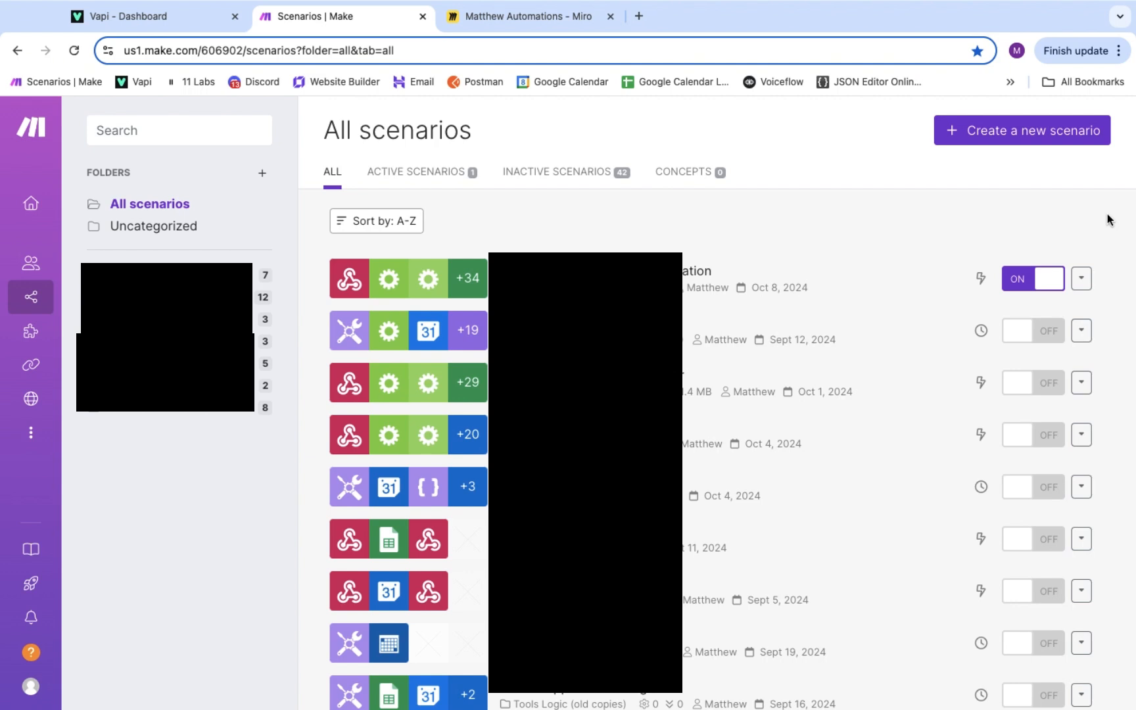
- Create a new scenario in Make and browse the apps available for its first module
{"action": "left_click", "coordinate": [1037, 140]}
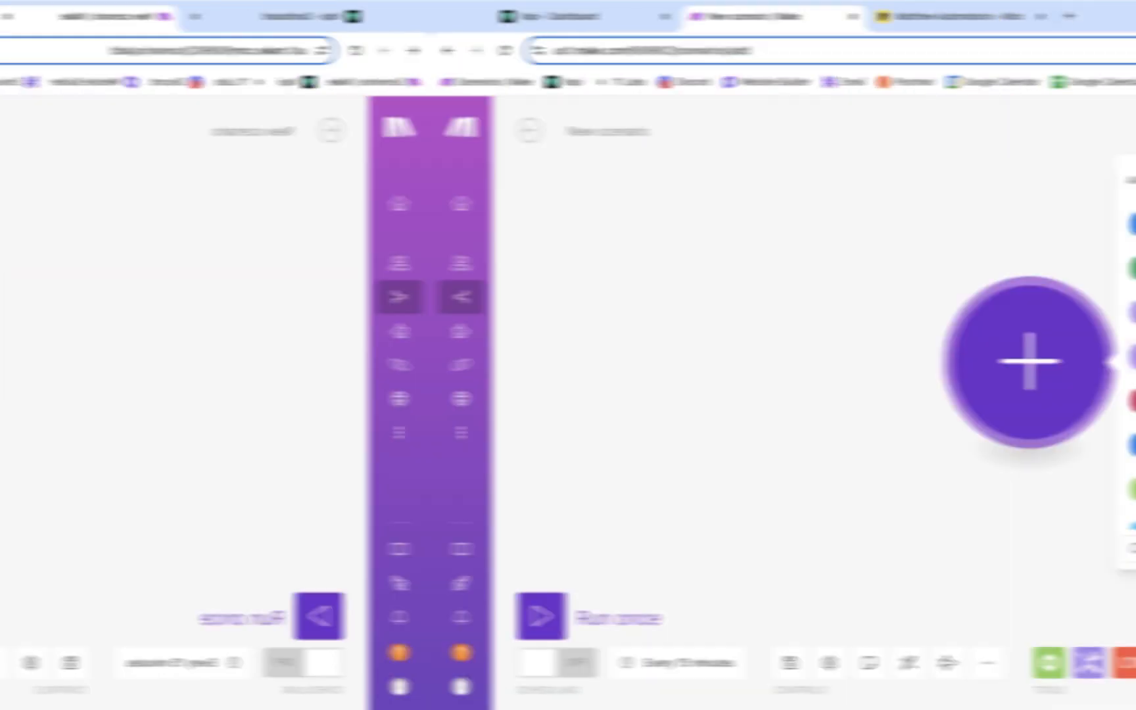
{"action": "scroll", "coordinate": [847, 345], "scroll_direction": "down", "scroll_amount": 3}
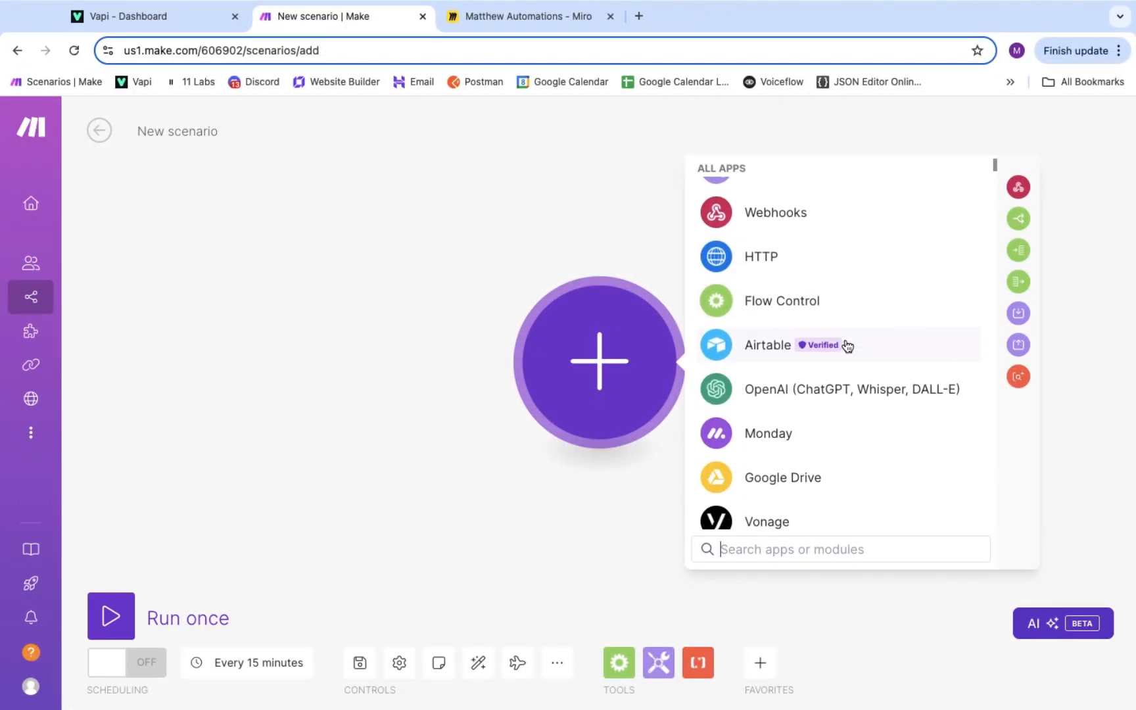
{"action": "scroll", "coordinate": [848, 342], "scroll_direction": "down", "scroll_amount": 6}
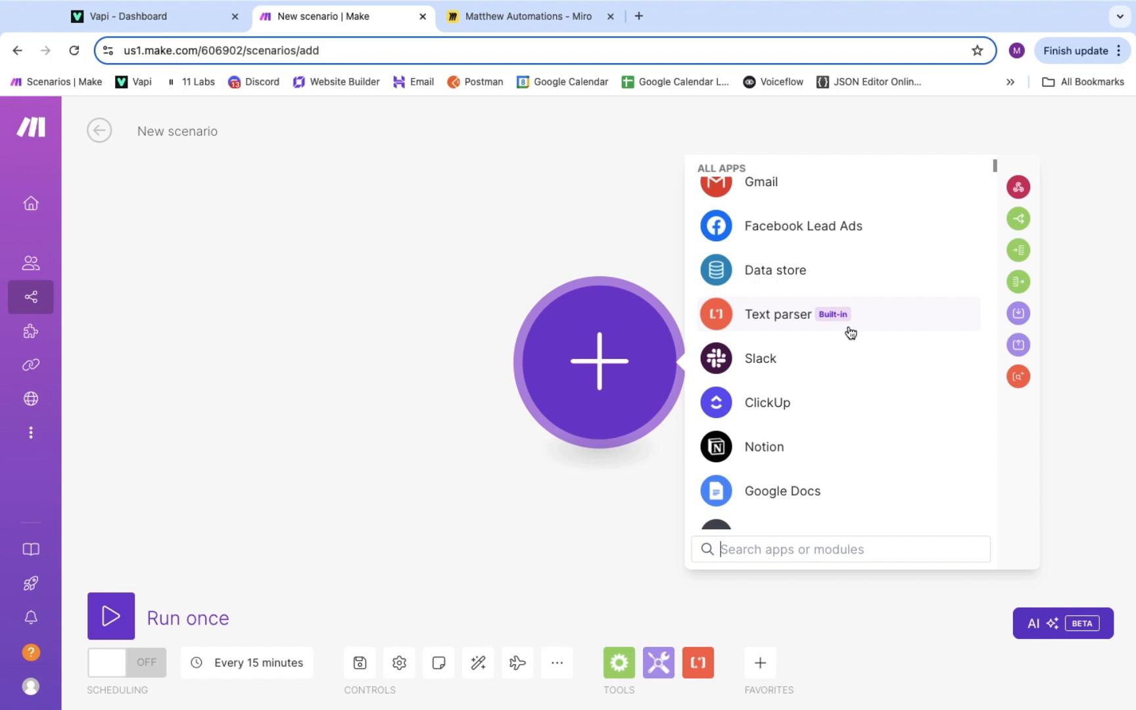
{"action": "scroll", "coordinate": [848, 355], "scroll_direction": "down", "scroll_amount": 6}
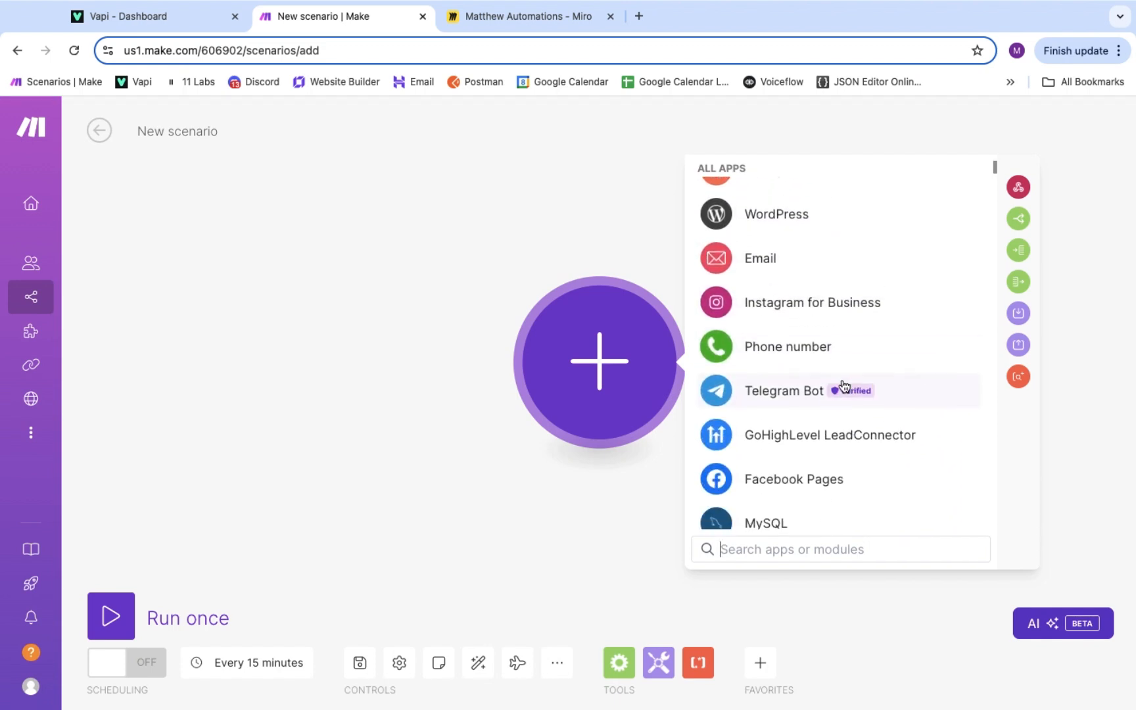
{"action": "scroll", "coordinate": [844, 386], "scroll_direction": "down", "scroll_amount": 15}
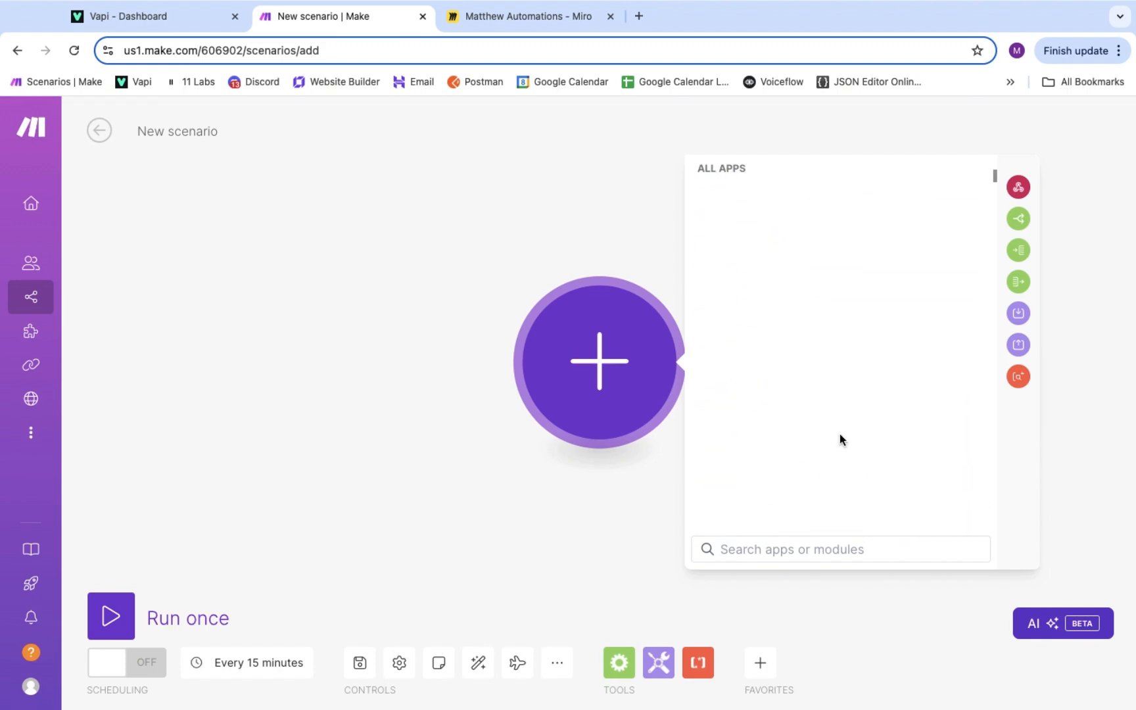
{"action": "scroll", "coordinate": [853, 283], "scroll_direction": "up", "scroll_amount": 20}
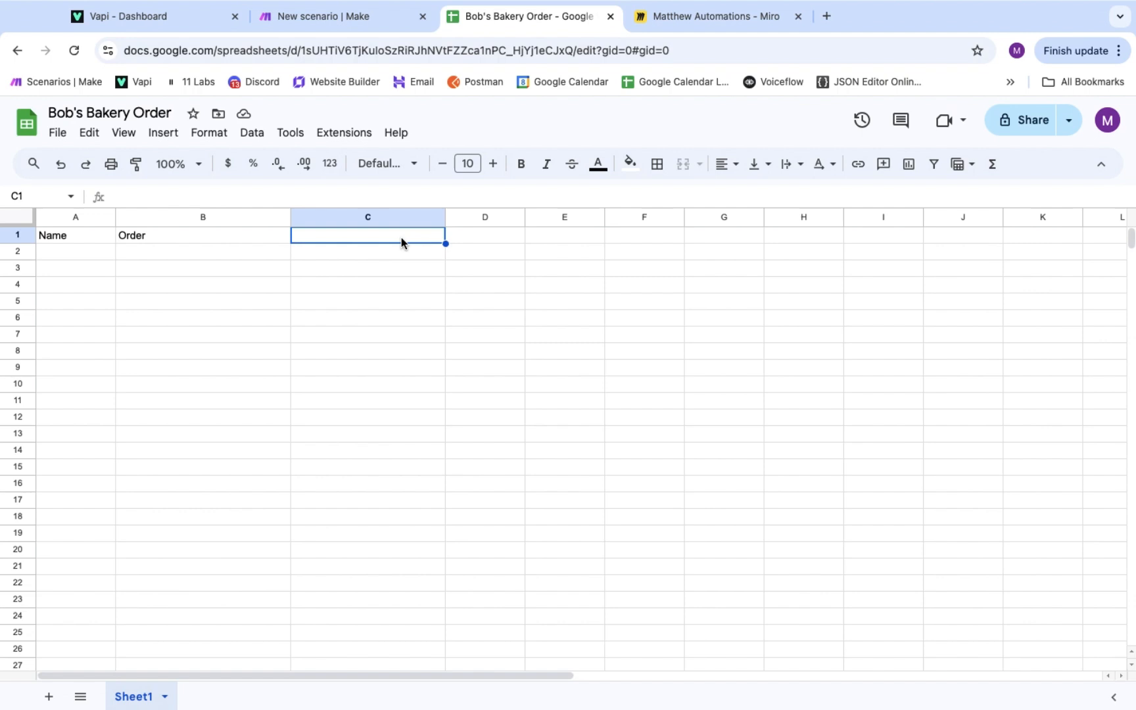
- Examine the Name and Order columns in the Bob's Bakery Order Google Sheet, and close the sheet to return to Make
{"action": "left_click", "coordinate": [58, 253]}
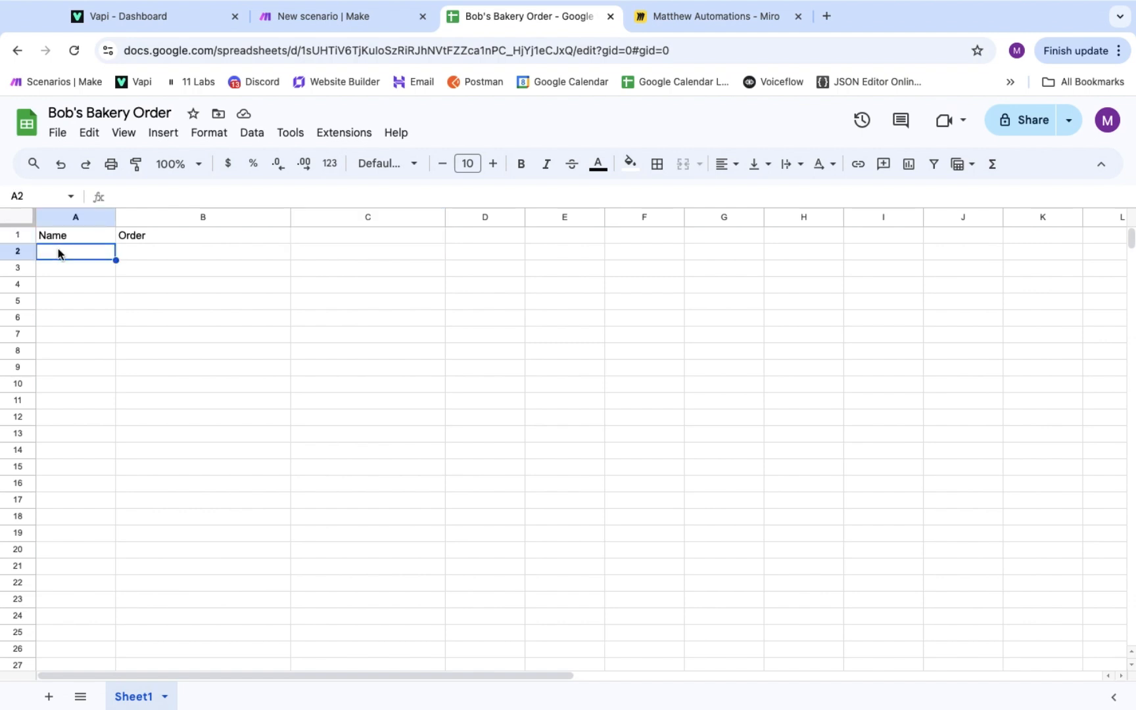
{"action": "left_click", "coordinate": [167, 255]}
{"action": "left_click", "coordinate": [436, 255]}
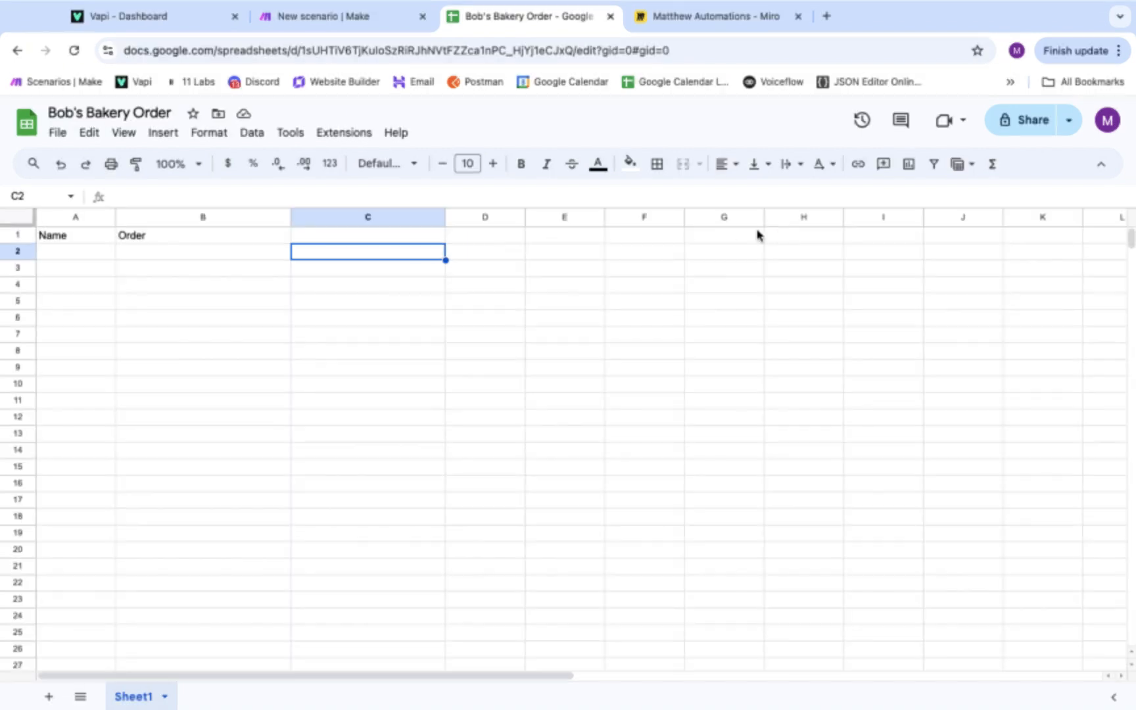
{"action": "key", "text": "super+w"}
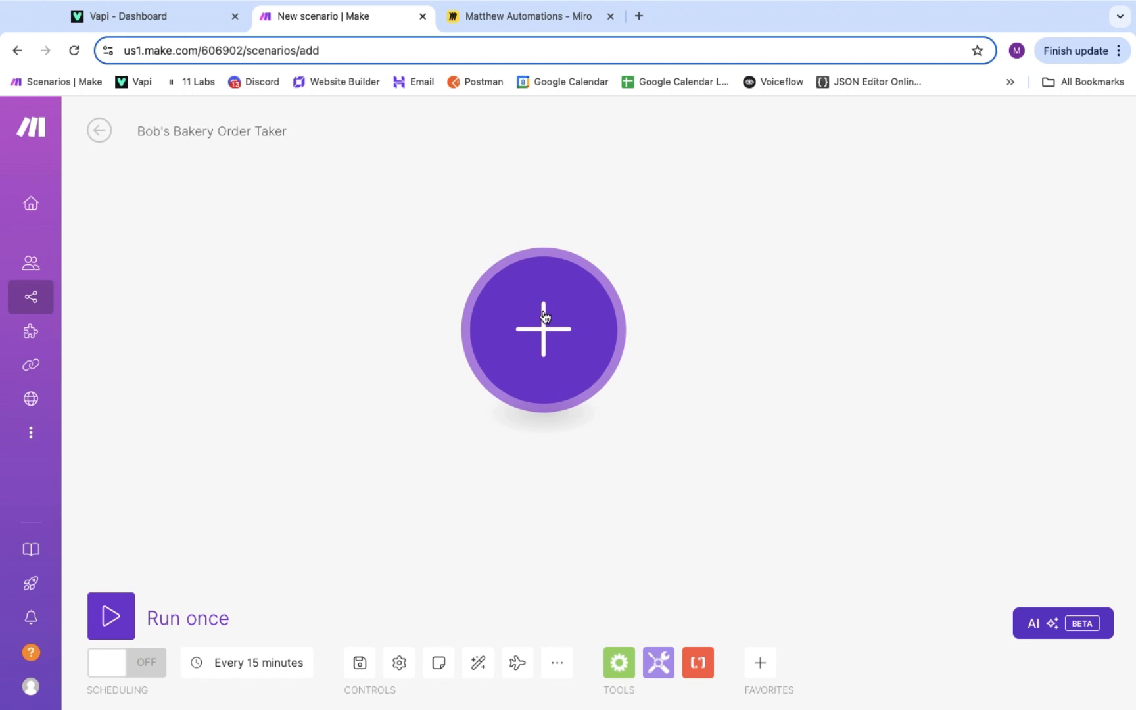
- Add a Webhooks Custom webhook trigger as the scenario's first module
{"action": "left_click", "coordinate": [543, 316]}
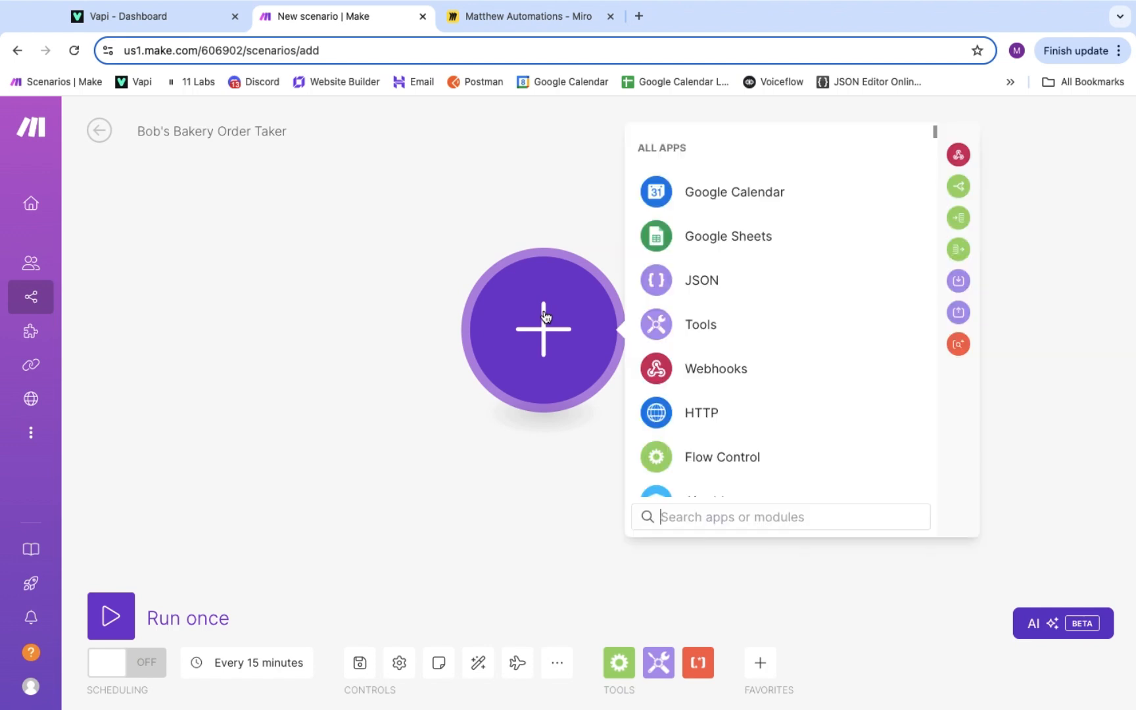
{"action": "left_click", "coordinate": [711, 367]}
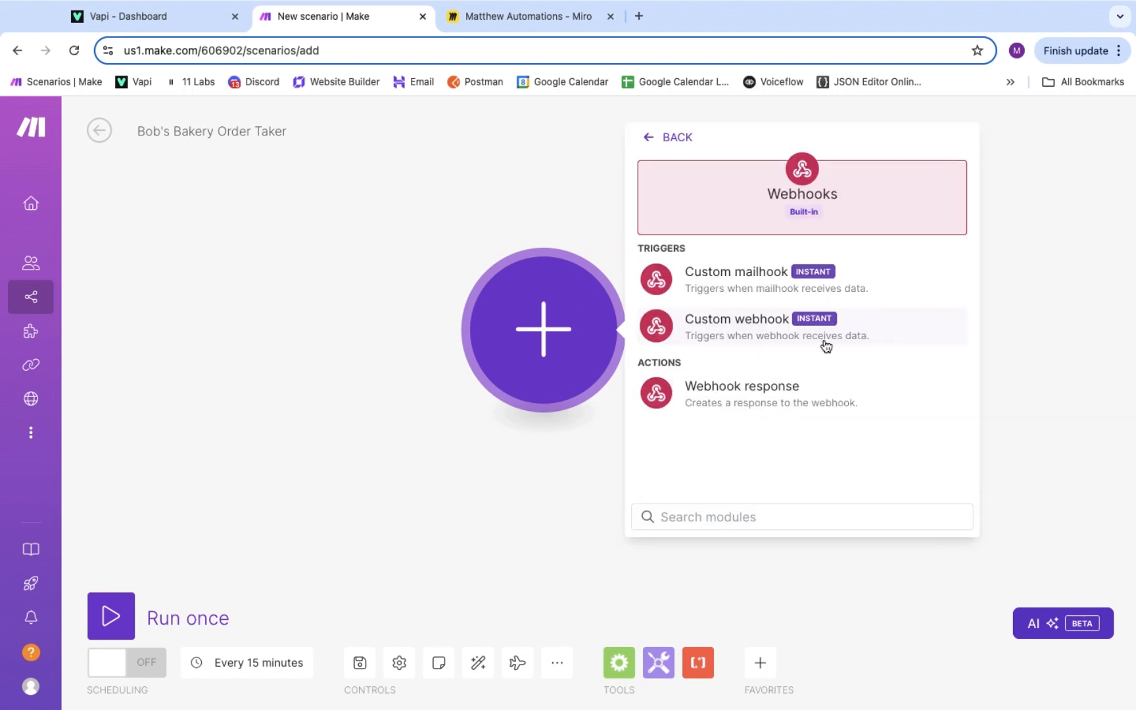
{"action": "left_click", "coordinate": [862, 330]}
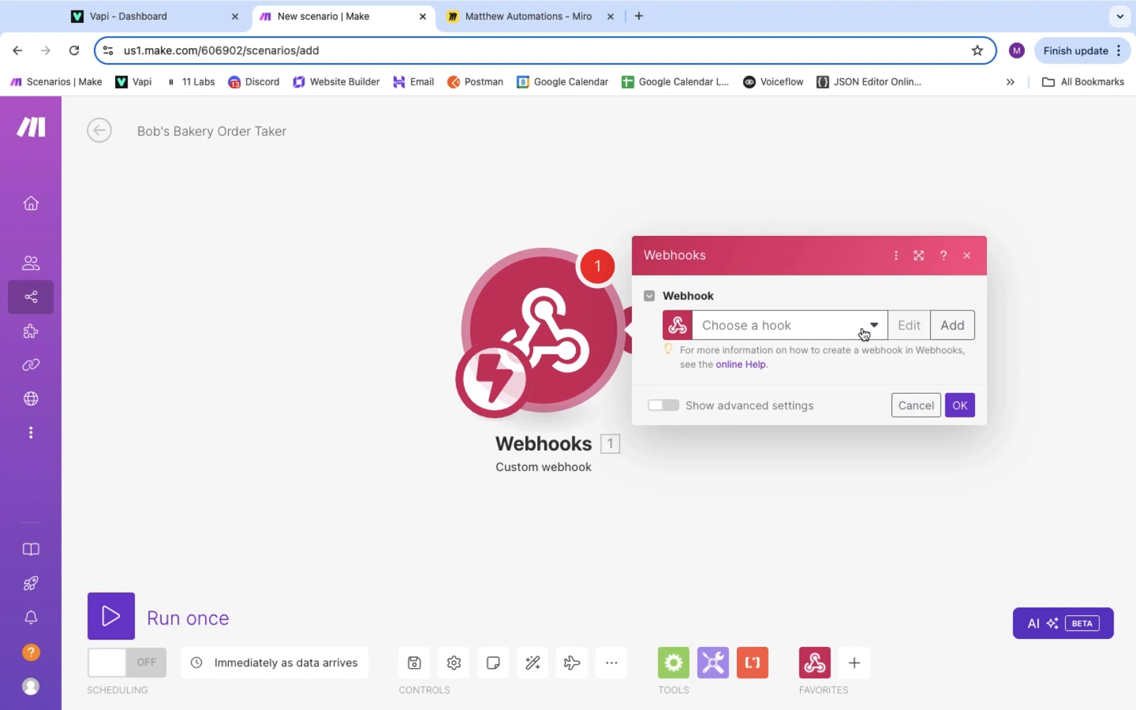
- Create a new webhook named Bob's Bakery for the trigger and copy its address to the clipboard
{"action": "left_click", "coordinate": [857, 332]}
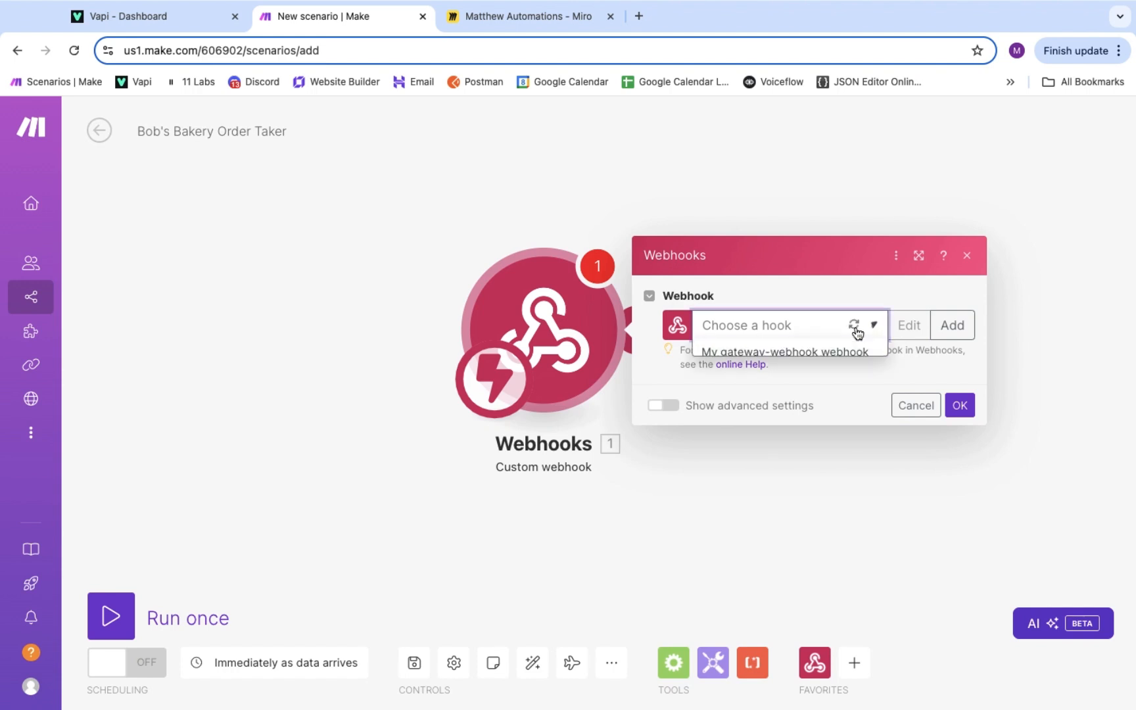
{"action": "left_click", "coordinate": [947, 325]}
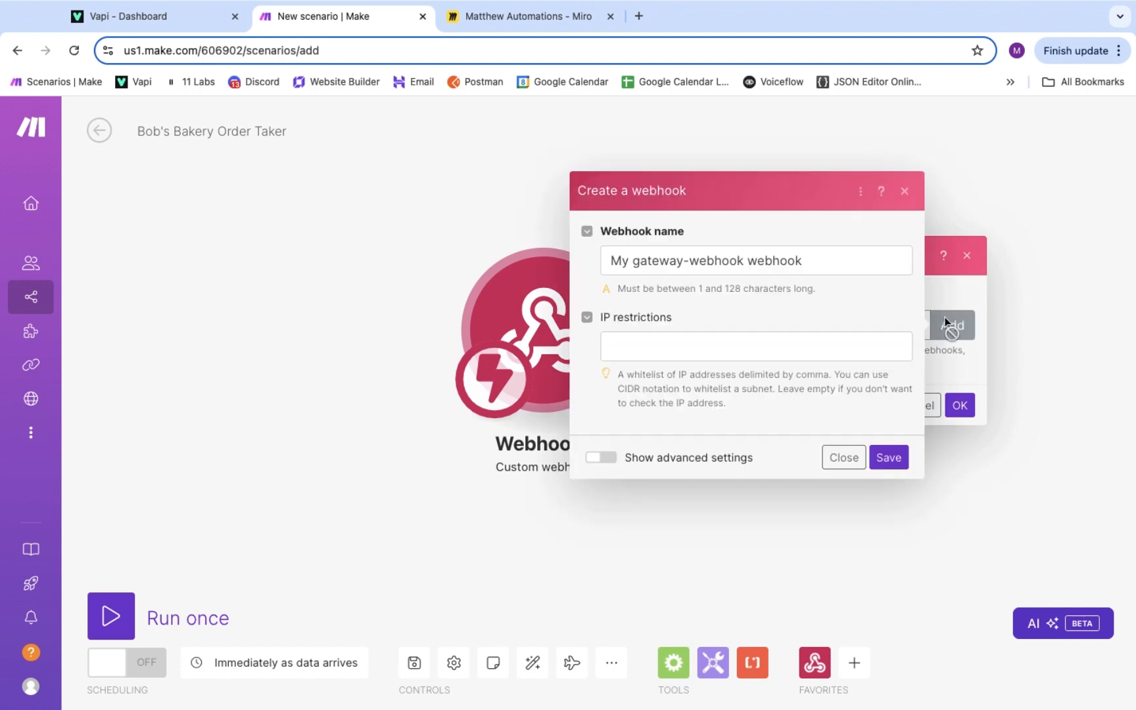
{"action": "left_click_drag", "start_coordinate": [832, 270], "coordinate": [593, 258]}
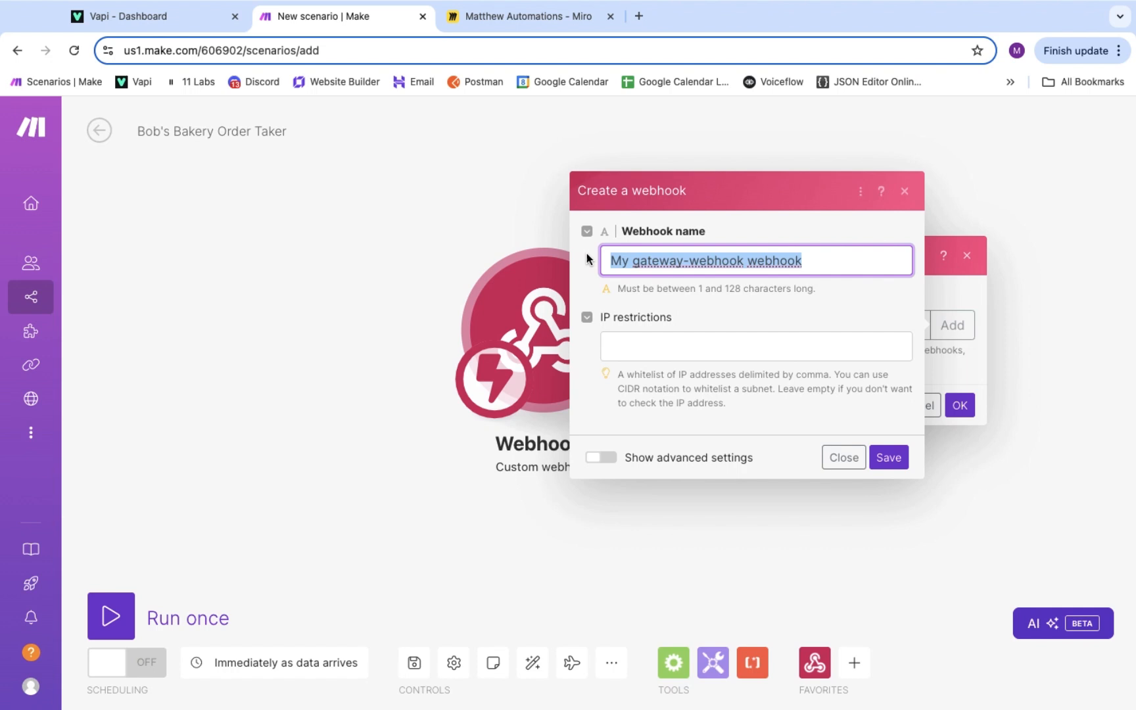
{"action": "type", "text": "Bob's "}
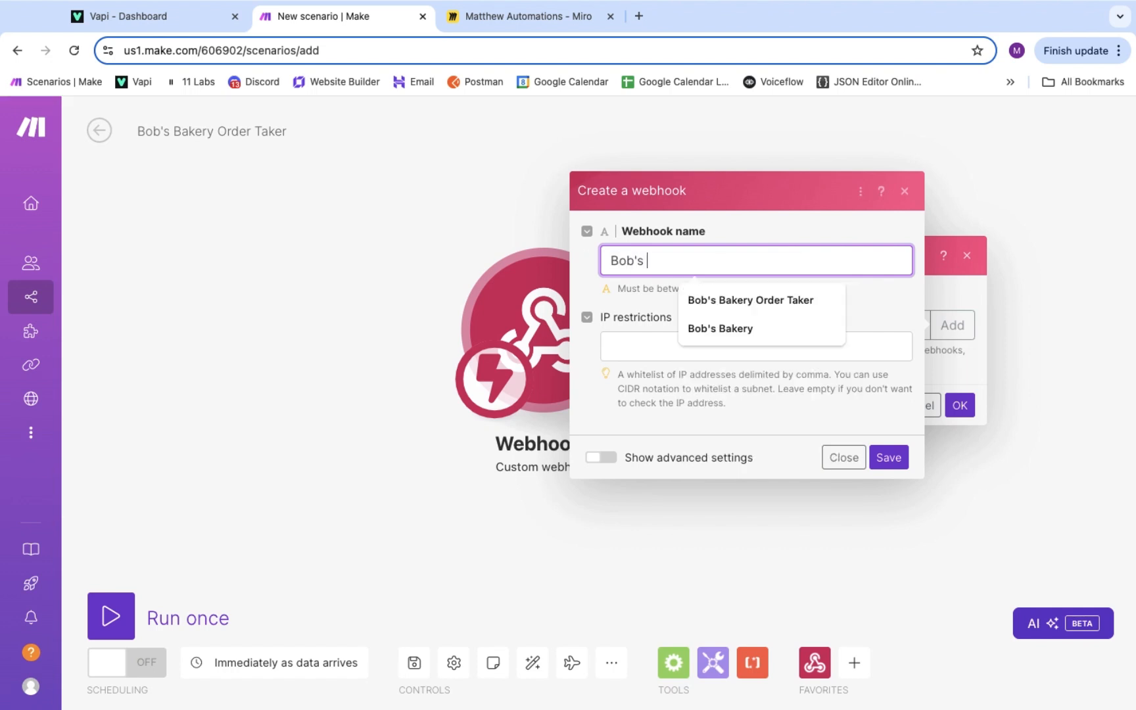
{"action": "type", "text": "Bakery"}
{"action": "left_click", "coordinate": [889, 457]}
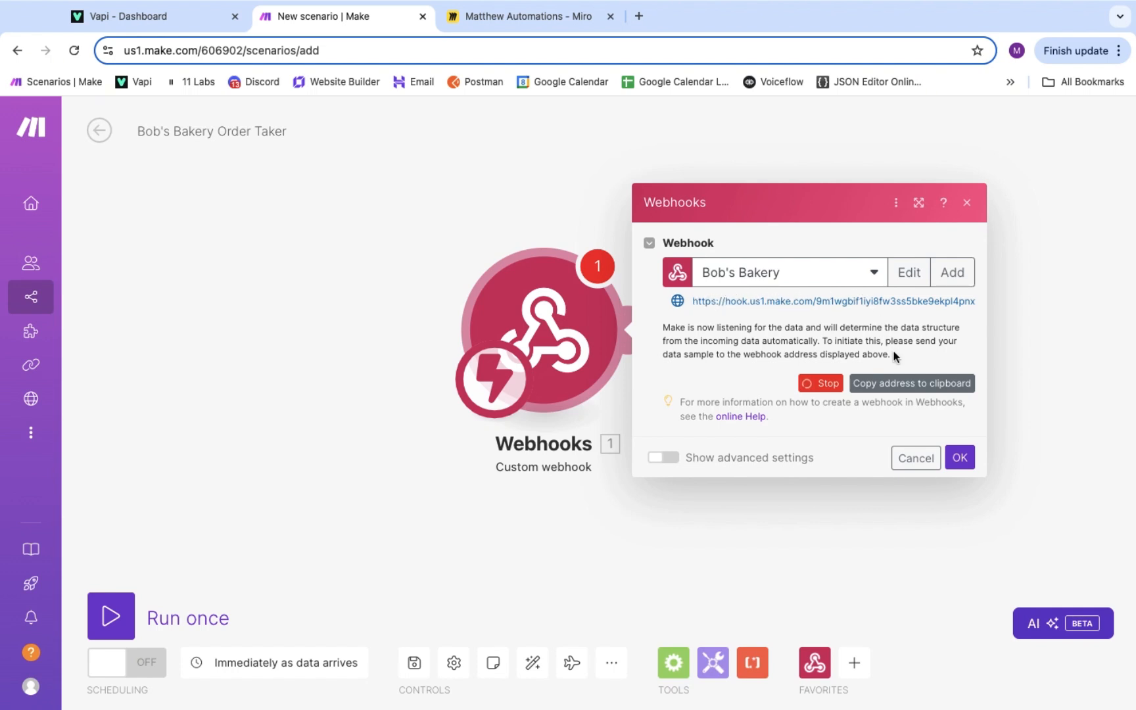
{"action": "left_click", "coordinate": [895, 386]}
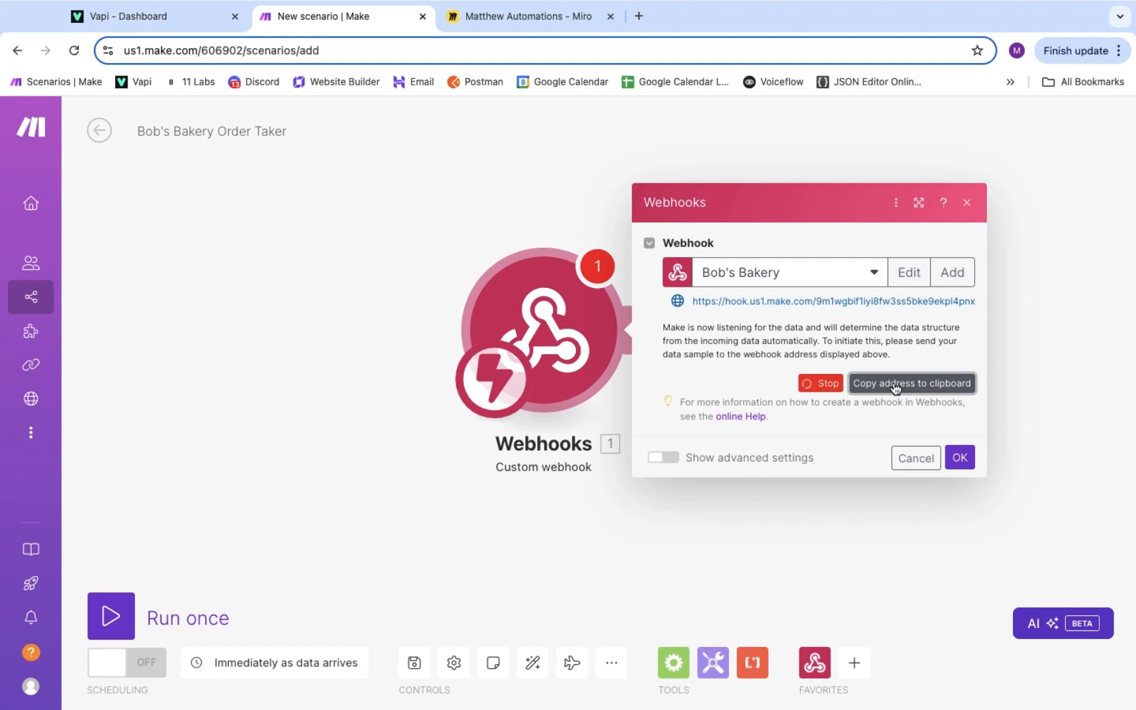
- In Vapi, paste the copied Make webhook address as the bookOrder tool's Server URL and save it
{"action": "left_click", "coordinate": [152, 18]}
{"action": "left_click", "coordinate": [557, 407]}
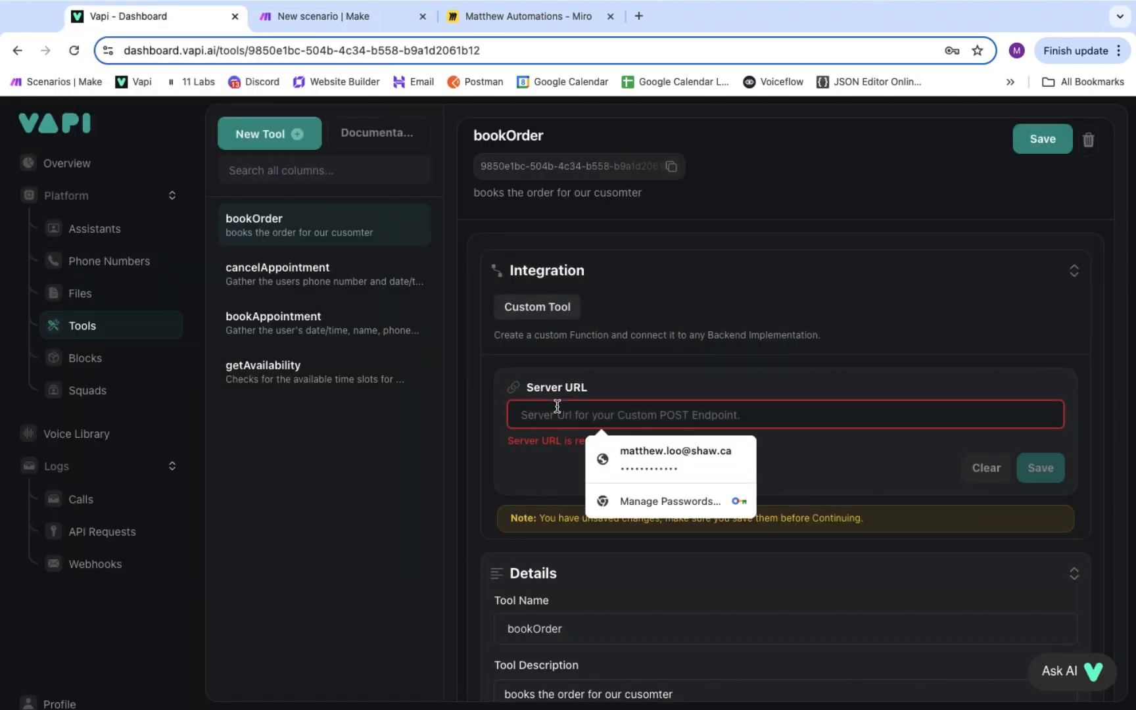
{"action": "key", "text": "ctrl+v"}
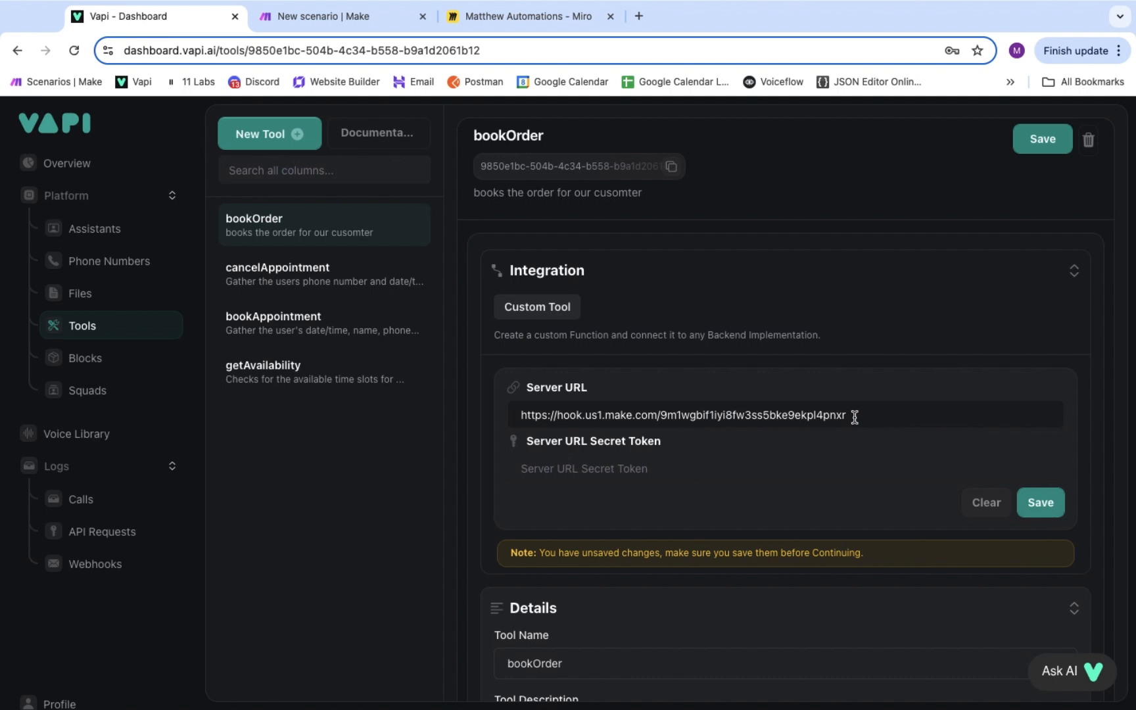
{"action": "left_click", "coordinate": [1049, 504]}
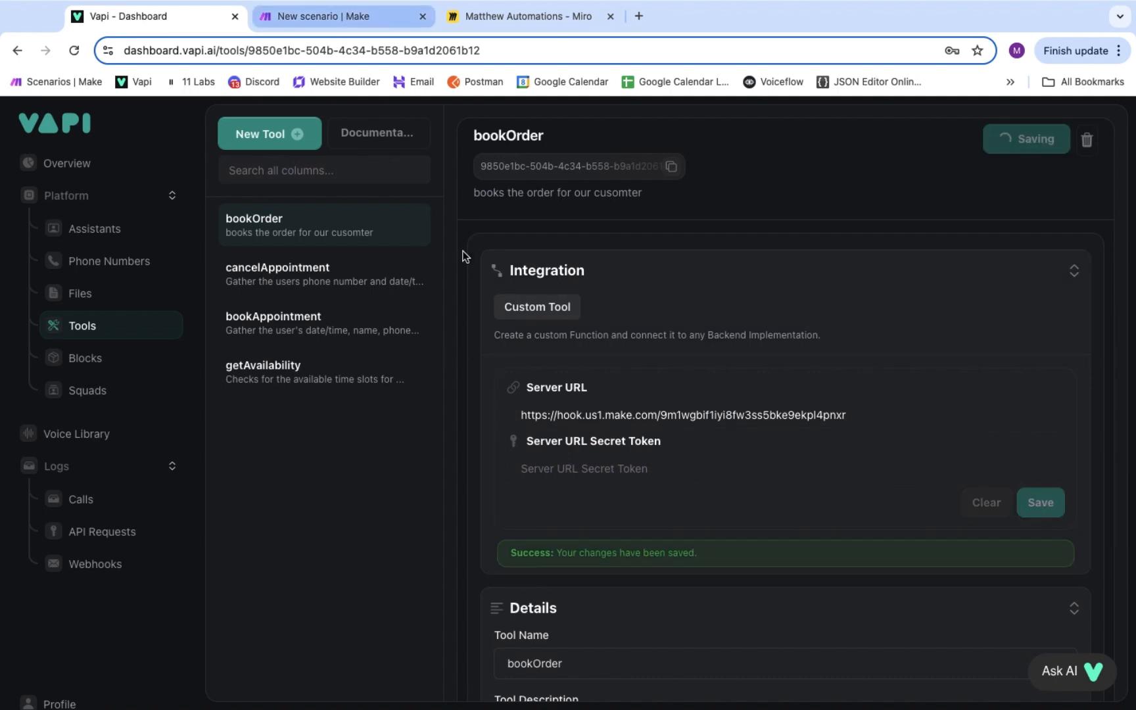
- Back in the Make scenario, add a Google Sheets Add a Row module after the custom webhook
{"action": "left_click", "coordinate": [342, 18]}
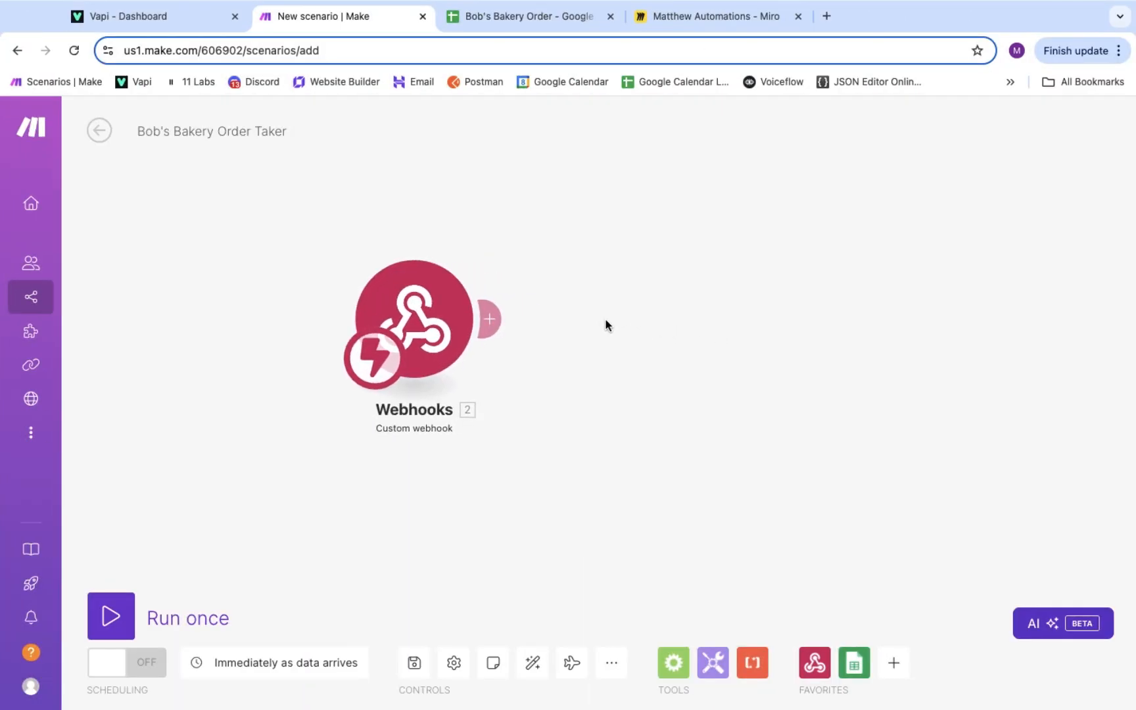
{"action": "left_click", "coordinate": [496, 319]}
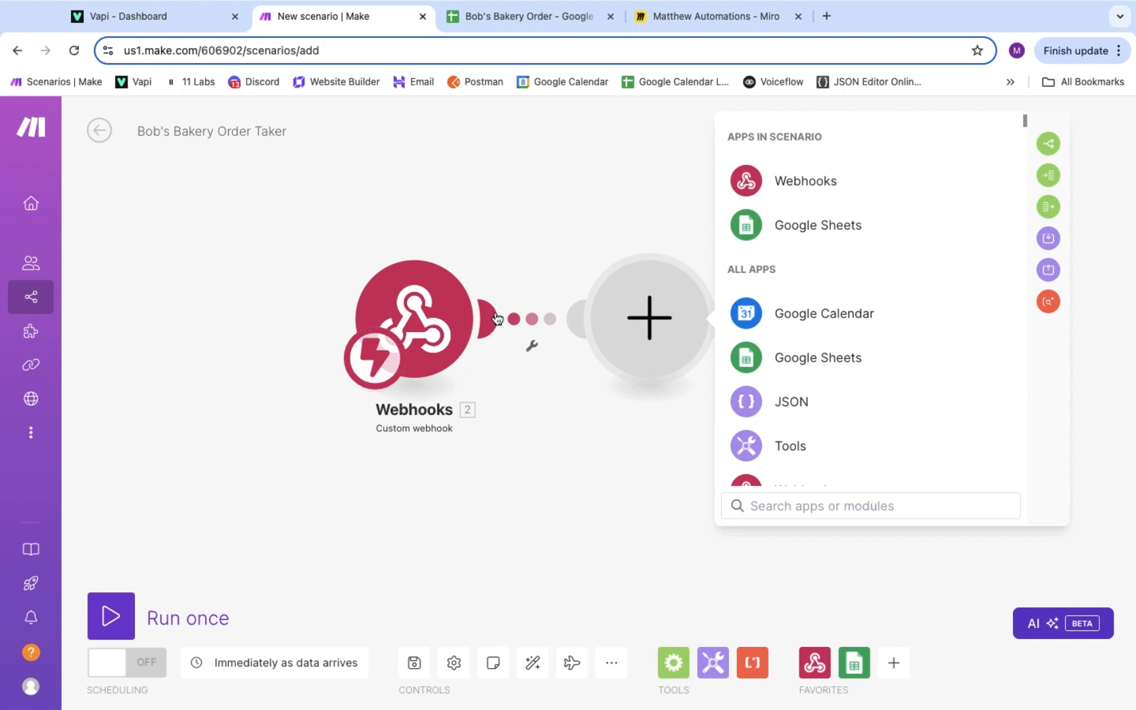
{"action": "left_click", "coordinate": [797, 370]}
{"action": "scroll", "coordinate": [793, 352], "scroll_direction": "down", "scroll_amount": 1}
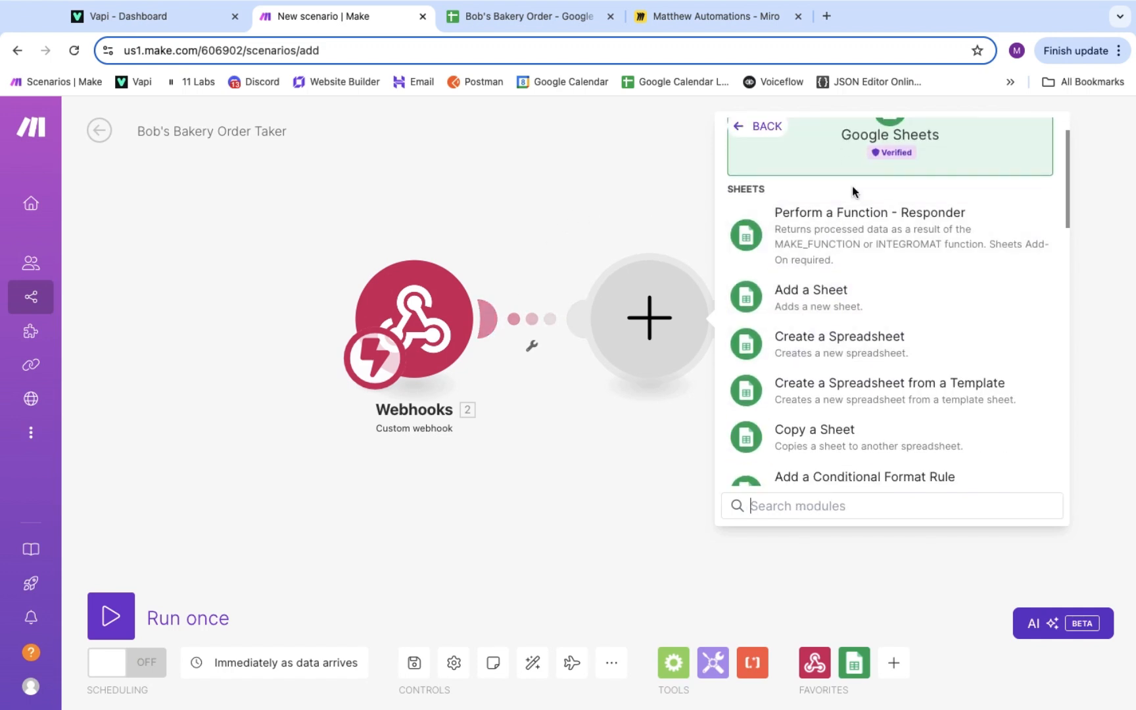
{"action": "scroll", "coordinate": [820, 305], "scroll_direction": "down", "scroll_amount": 2}
{"action": "scroll", "coordinate": [807, 418], "scroll_direction": "down", "scroll_amount": 2}
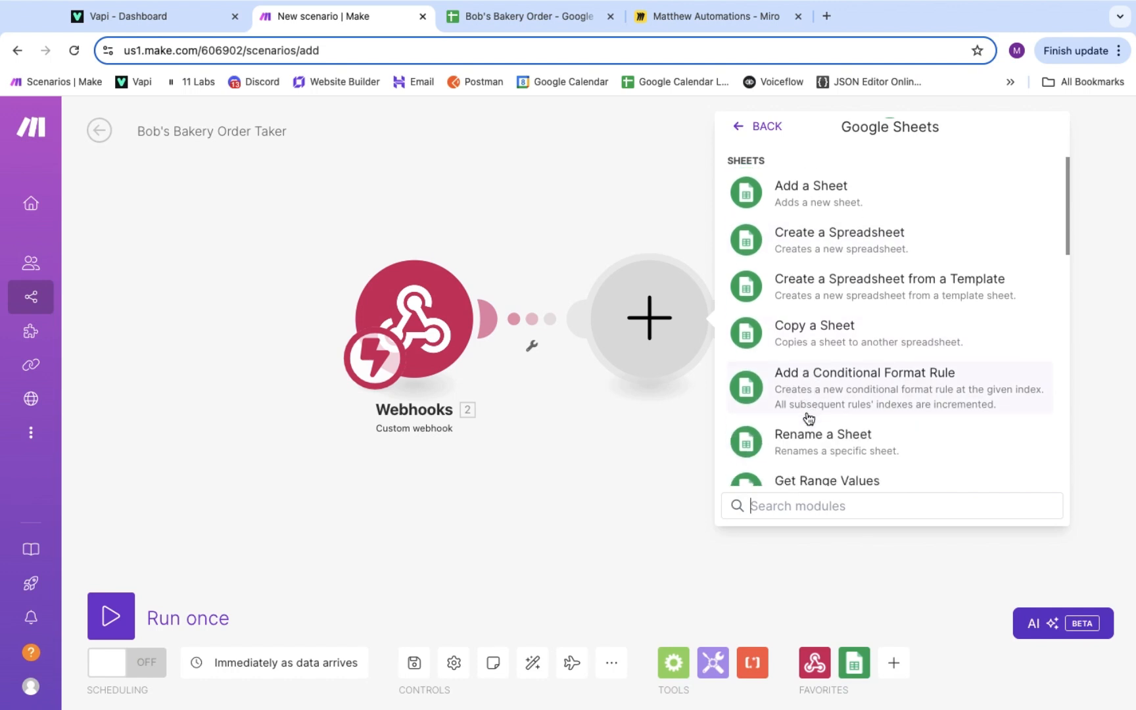
{"action": "scroll", "coordinate": [848, 412], "scroll_direction": "down", "scroll_amount": 6}
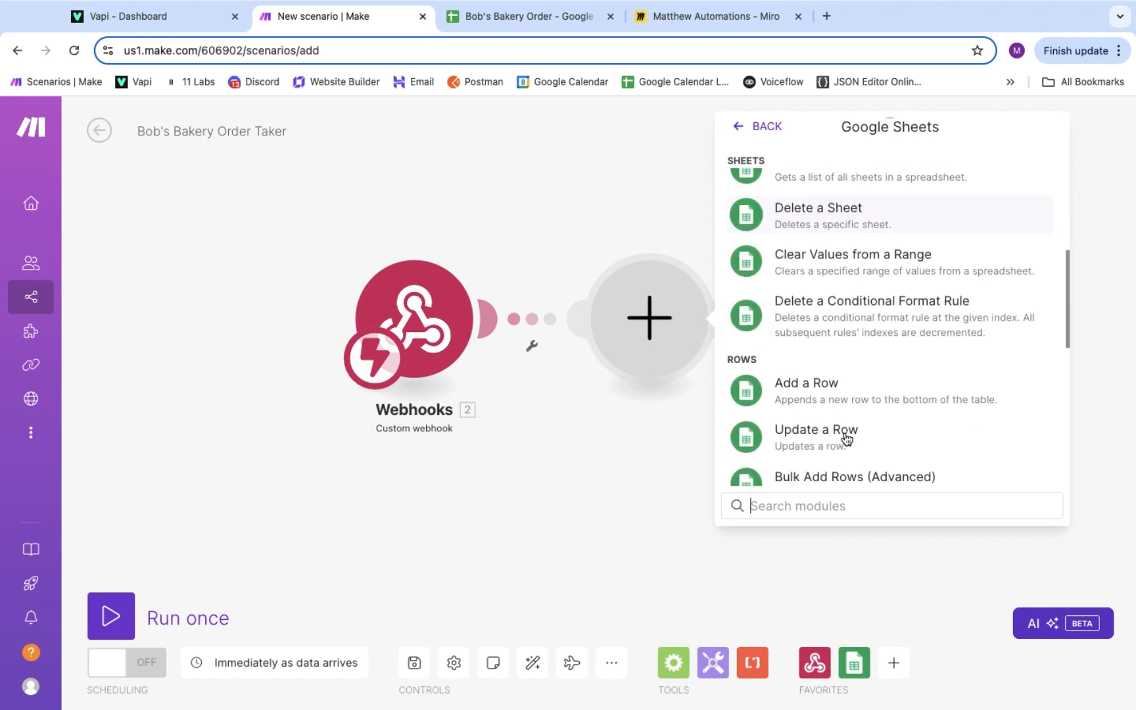
{"action": "scroll", "coordinate": [882, 429], "scroll_direction": "down", "scroll_amount": 1}
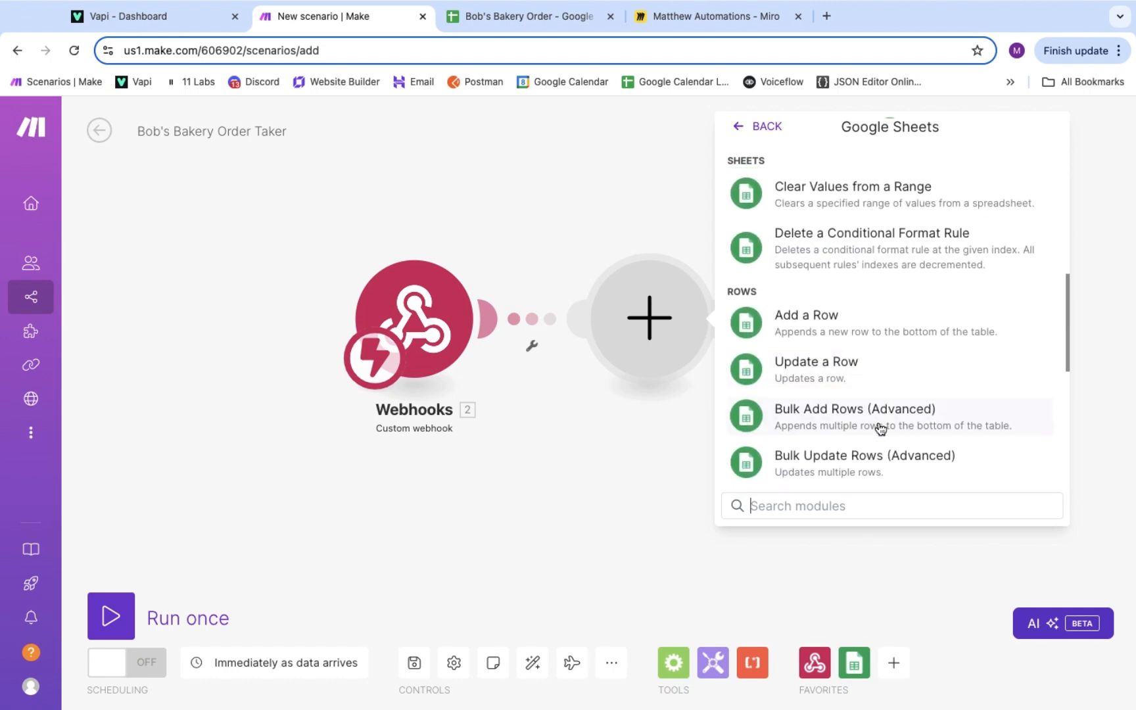
{"action": "left_click", "coordinate": [832, 327]}
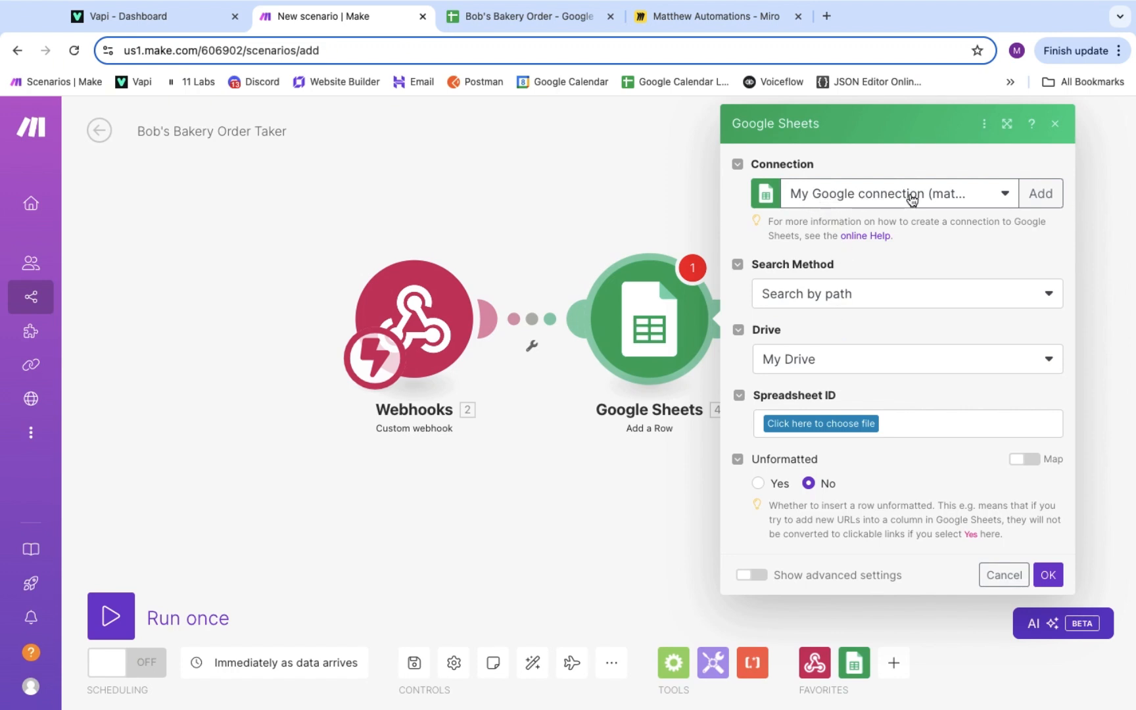
- Point the Add a Row module to Sheet1 of the Bob's Bakery Order spreadsheet in My Drive
{"action": "left_click", "coordinate": [837, 365]}
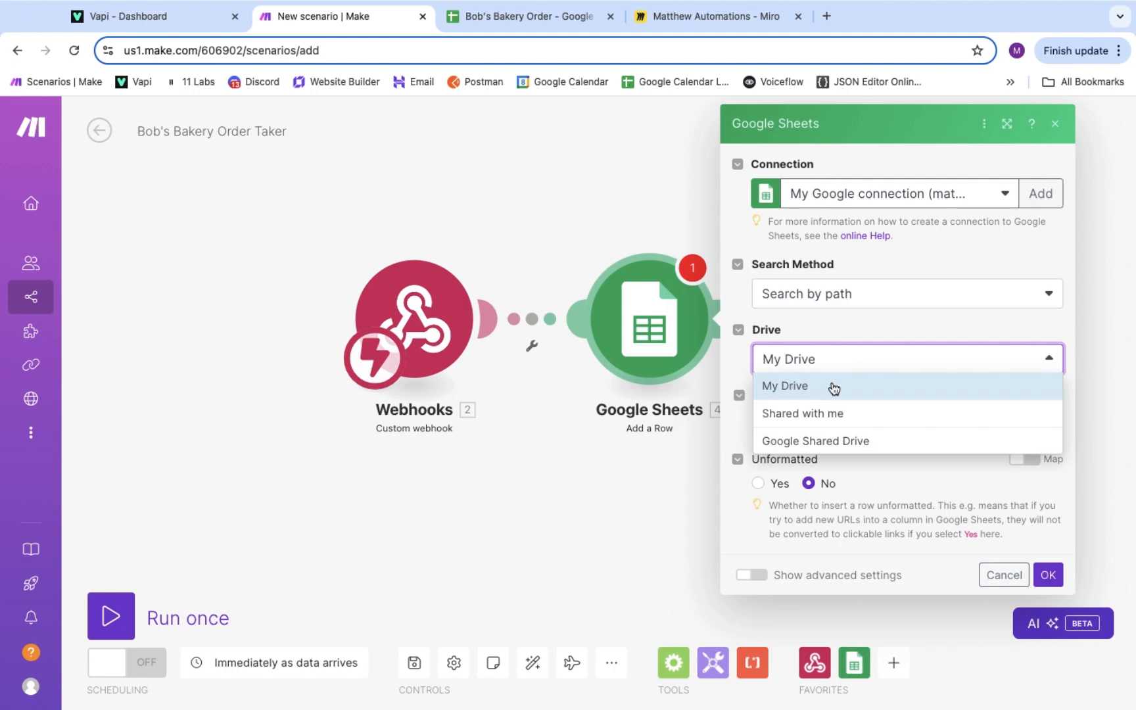
{"action": "left_click", "coordinate": [832, 385]}
{"action": "left_click", "coordinate": [833, 425]}
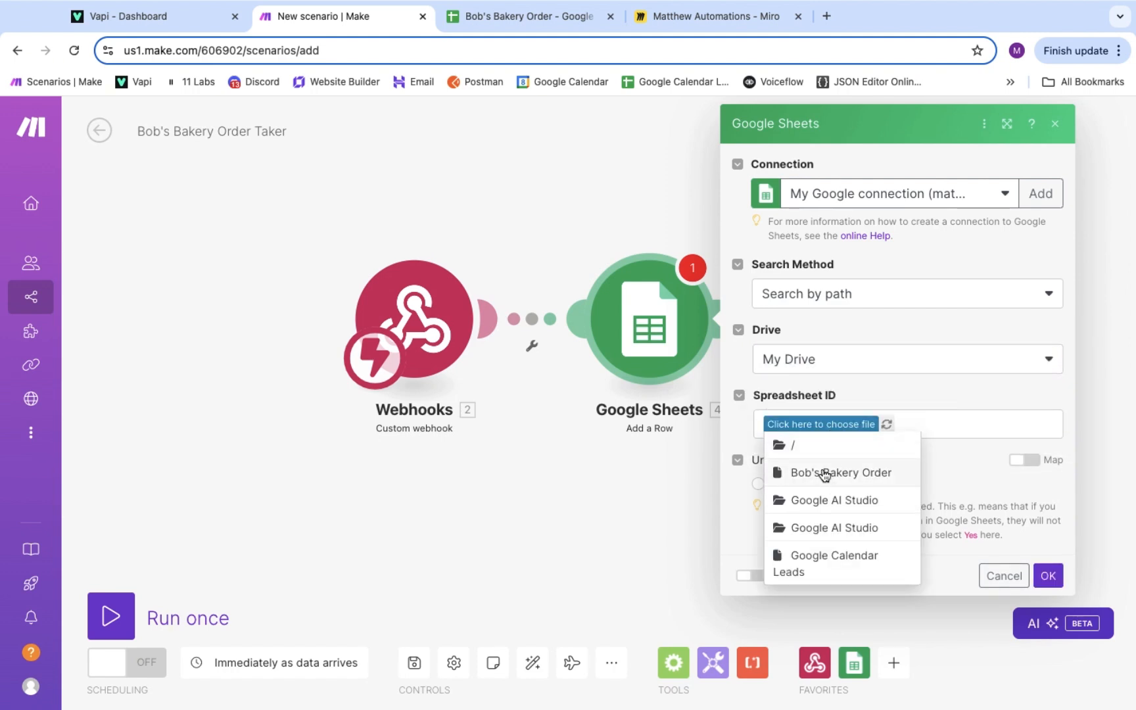
{"action": "left_click", "coordinate": [825, 473]}
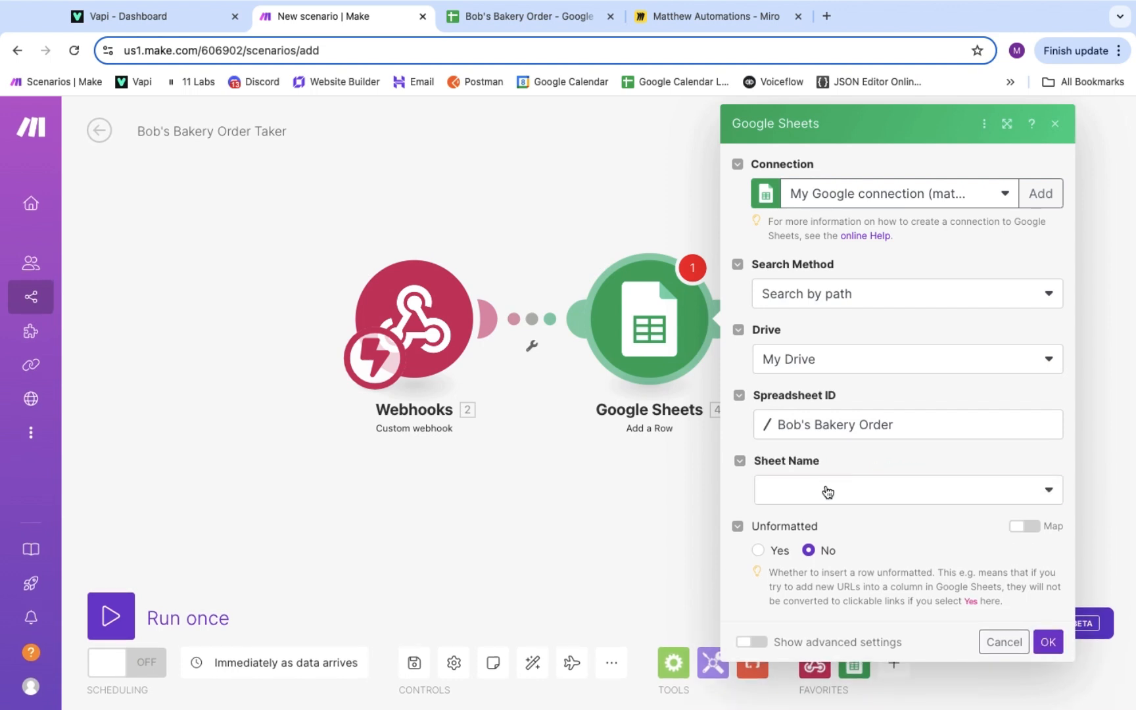
{"action": "left_click", "coordinate": [825, 490]}
{"action": "left_click", "coordinate": [828, 518]}
{"action": "scroll", "coordinate": [824, 518], "scroll_direction": "down", "scroll_amount": 4}
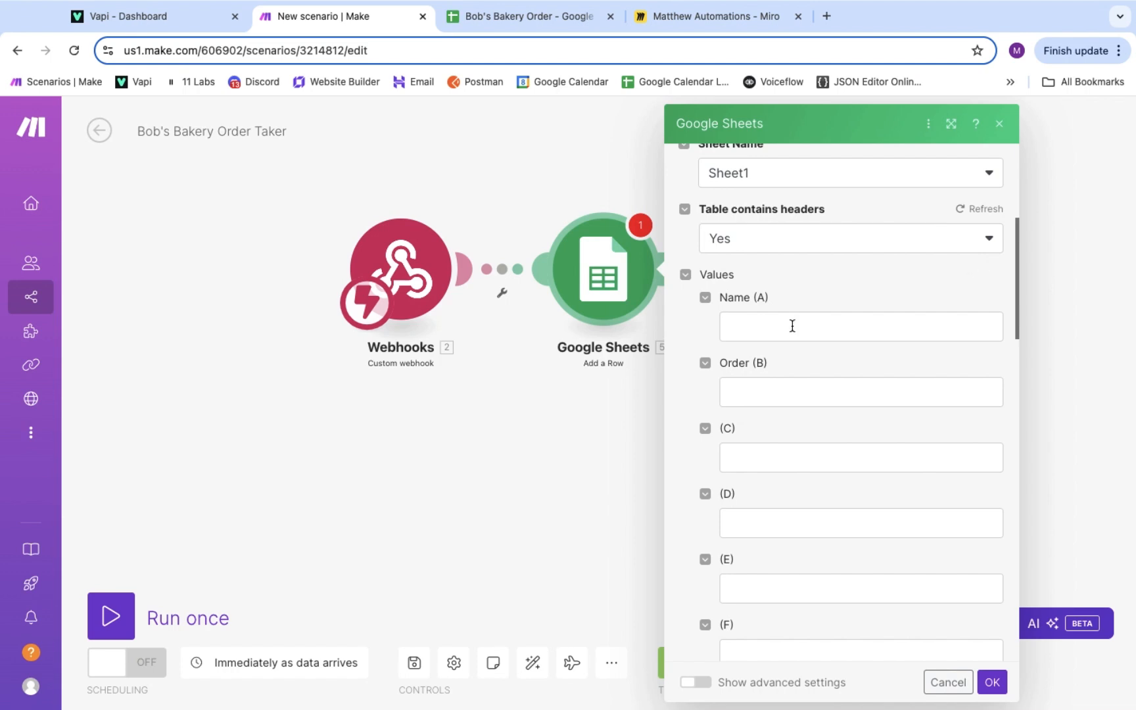
- Set the Name (A) value of the new row to {{2.message.toolCalls[].function.arguments.Name}}
{"action": "left_click", "coordinate": [763, 327]}
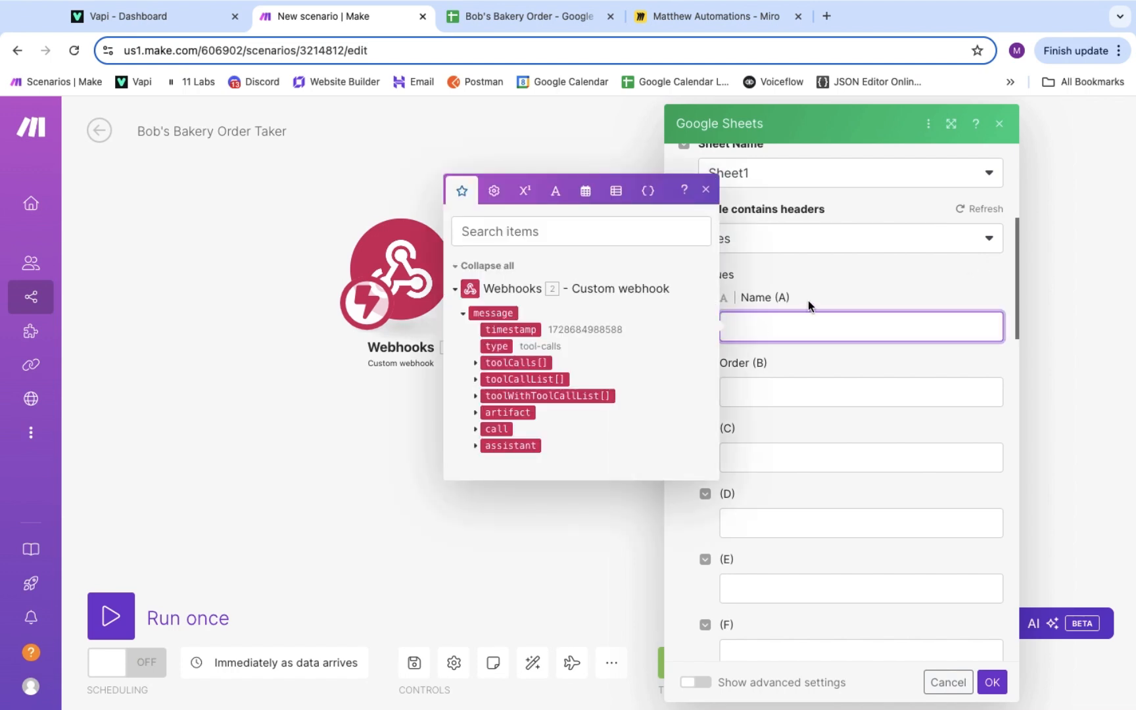
{"action": "type", "text": "{{2."}
{"action": "left_click", "coordinate": [379, 360]}
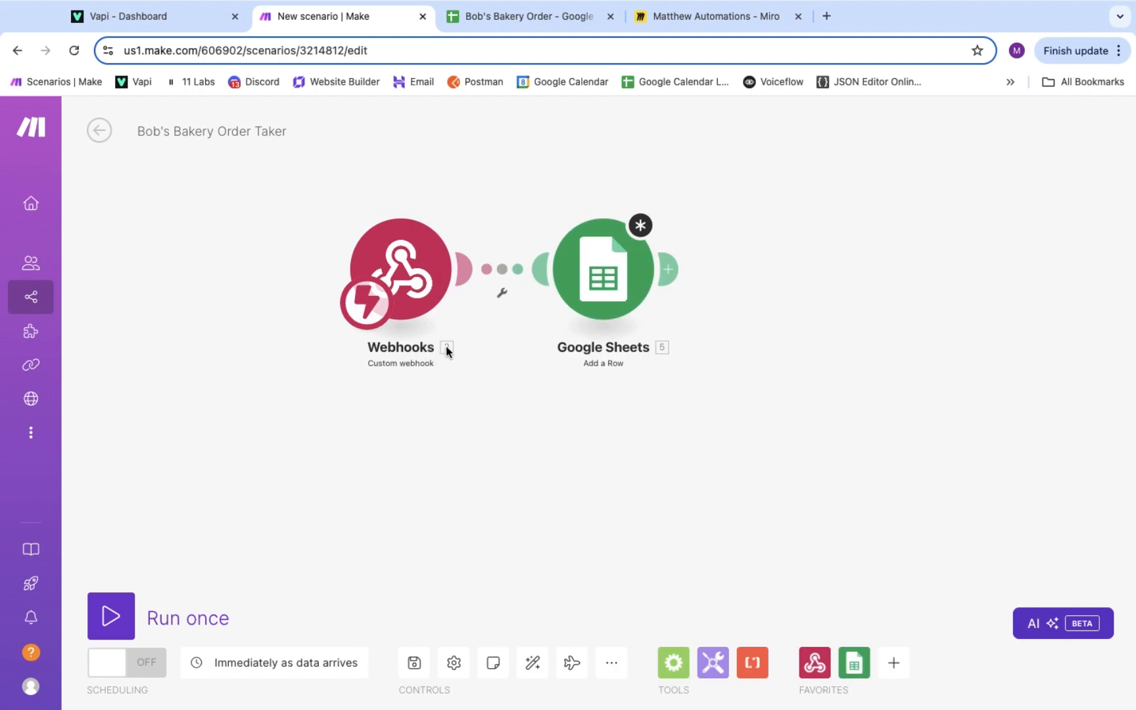
{"action": "left_click", "coordinate": [615, 258]}
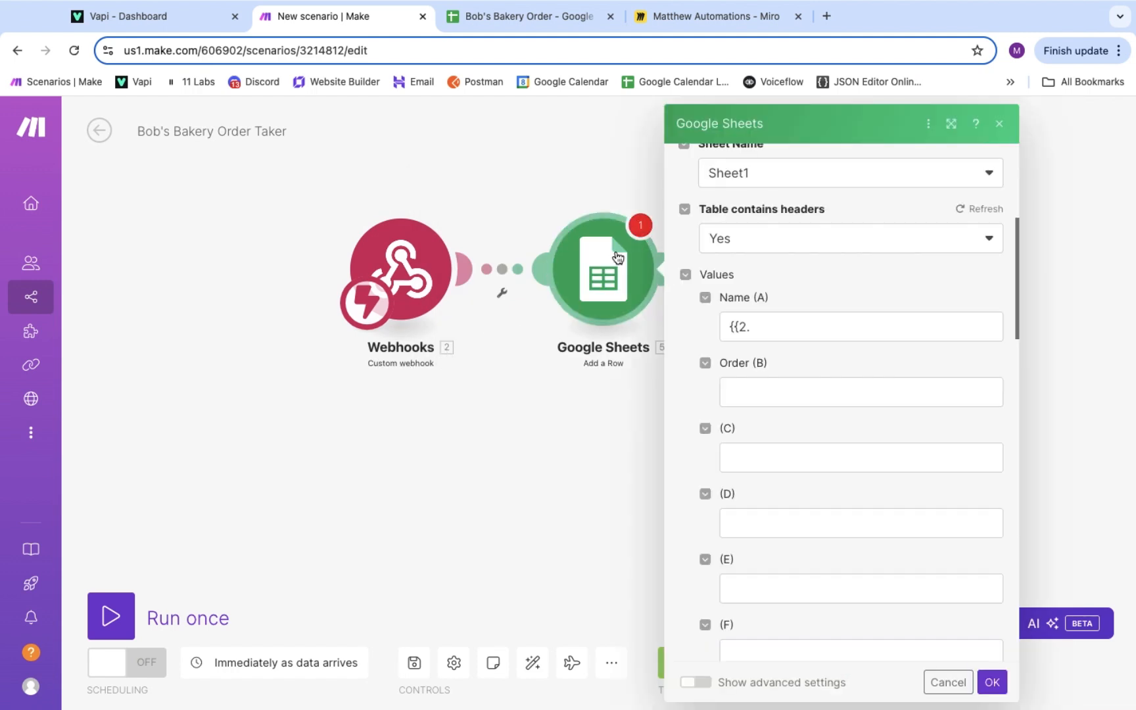
{"action": "left_click", "coordinate": [772, 323]}
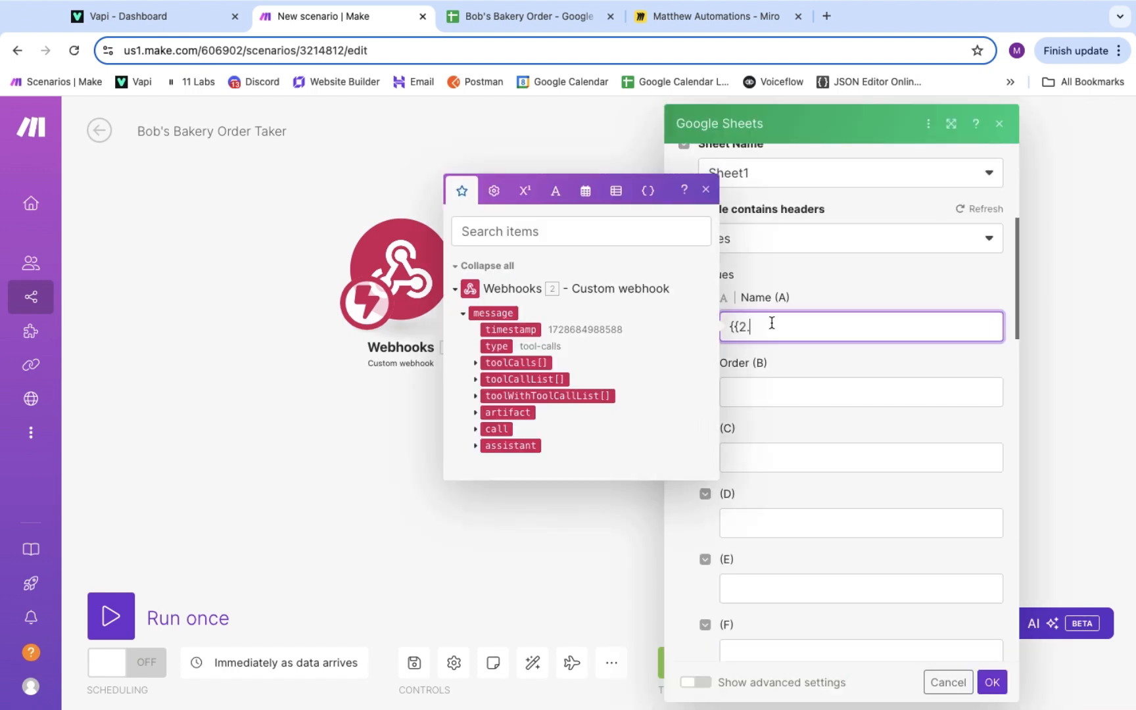
{"action": "type", "text": "message.toolCalls[].fu"}
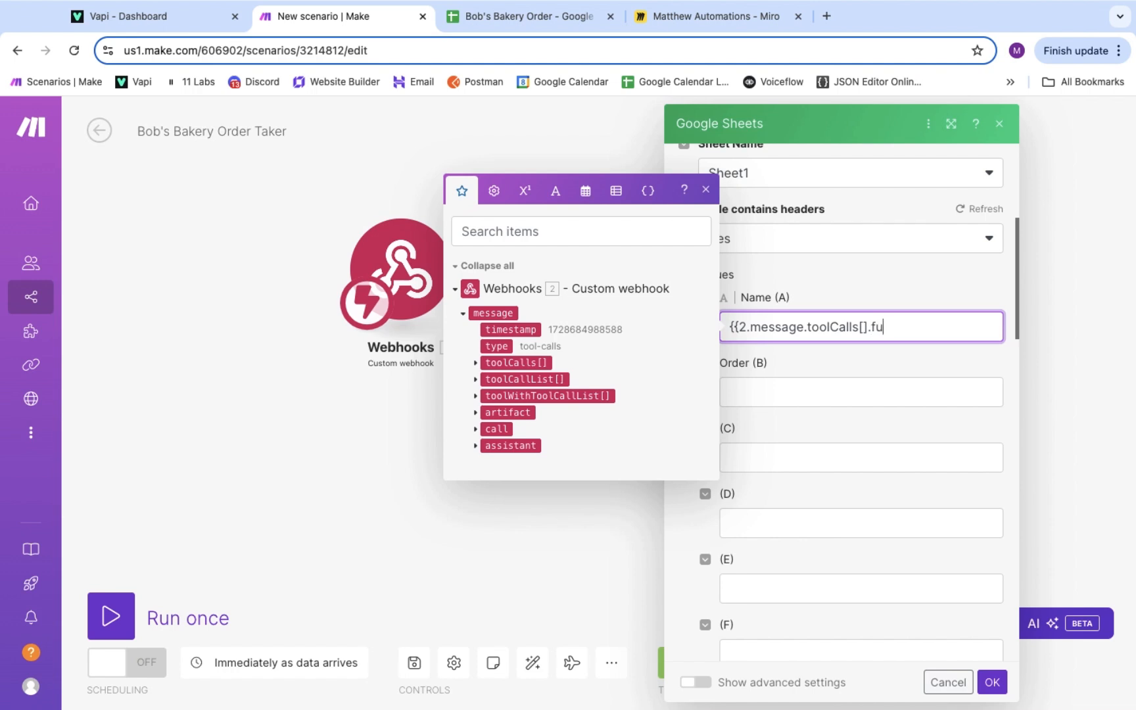
{"action": "type", "text": "nction.arguments.Na"}
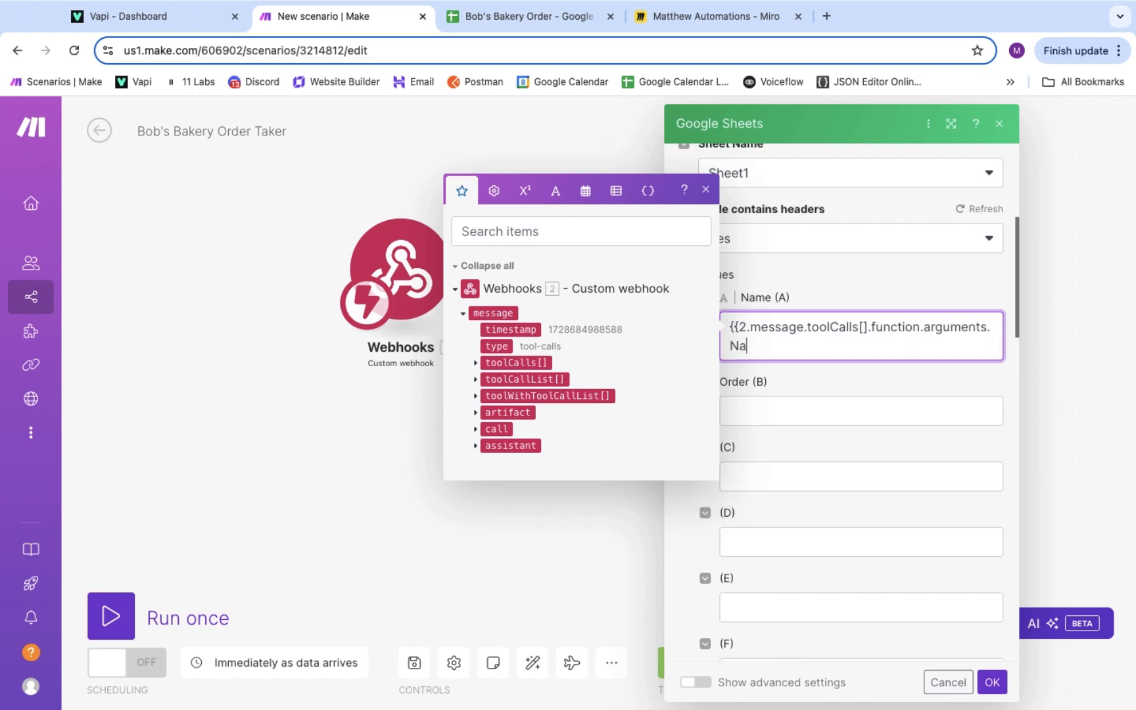
{"action": "type", "text": "me}}"}
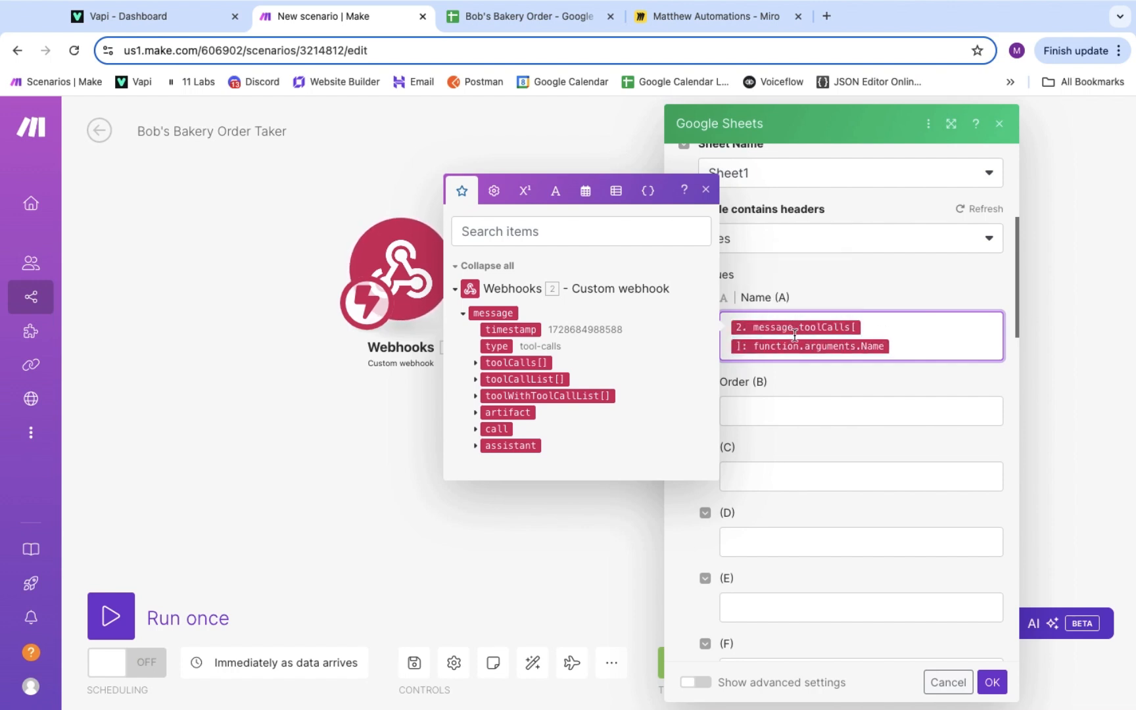
- Set the Order (B) value of the new row to {{2.message.toolCalls[].function.arguments.Order}}
{"action": "left_click", "coordinate": [771, 403]}
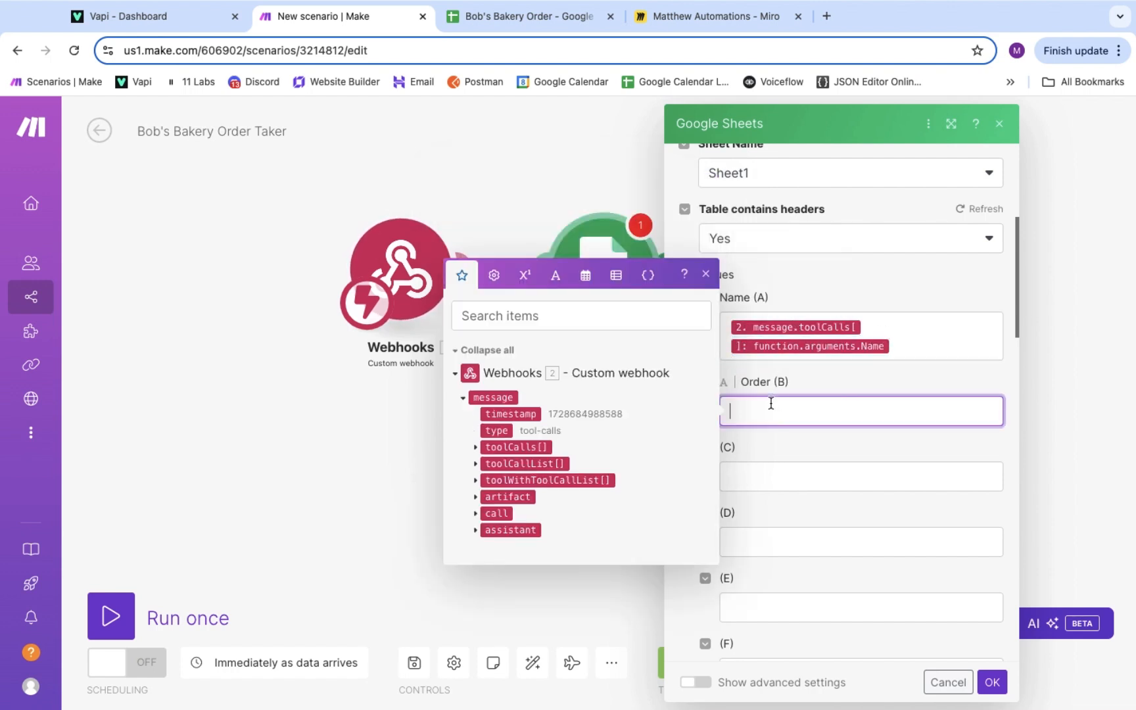
{"action": "type", "text": "2"}
{"action": "type", "text": "{2."}
{"action": "type", "text": "message.too"}
{"action": "type", "text": "lCalls["}
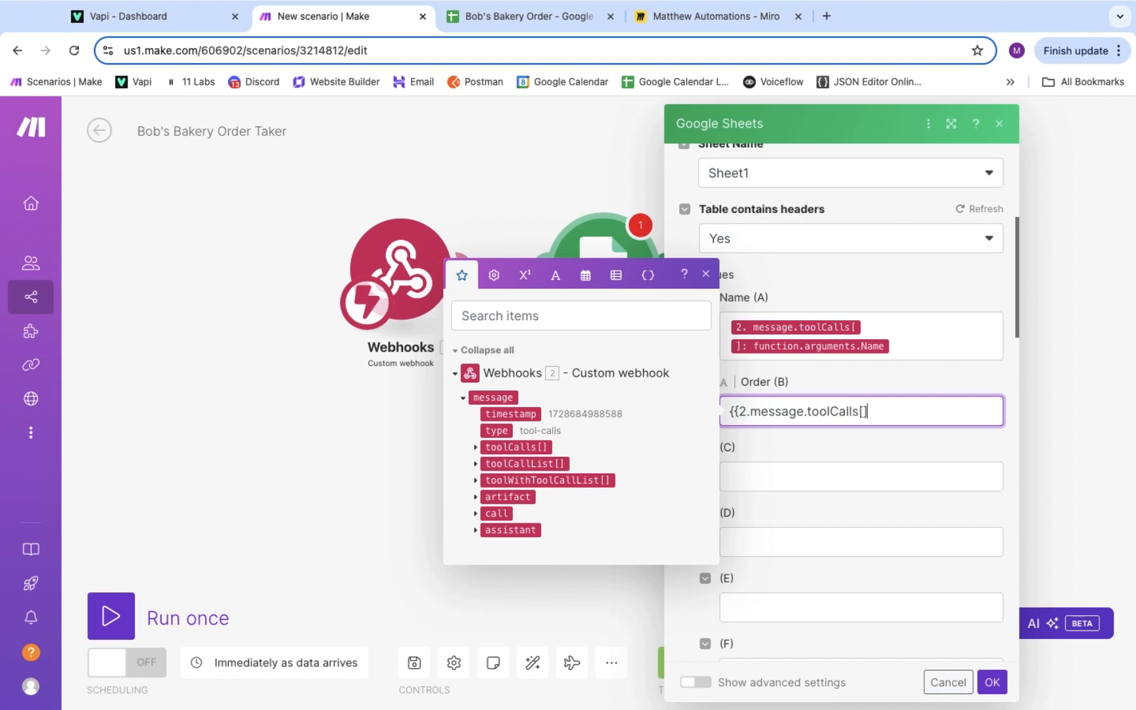
{"action": "type", "text": "].function.arguments"}
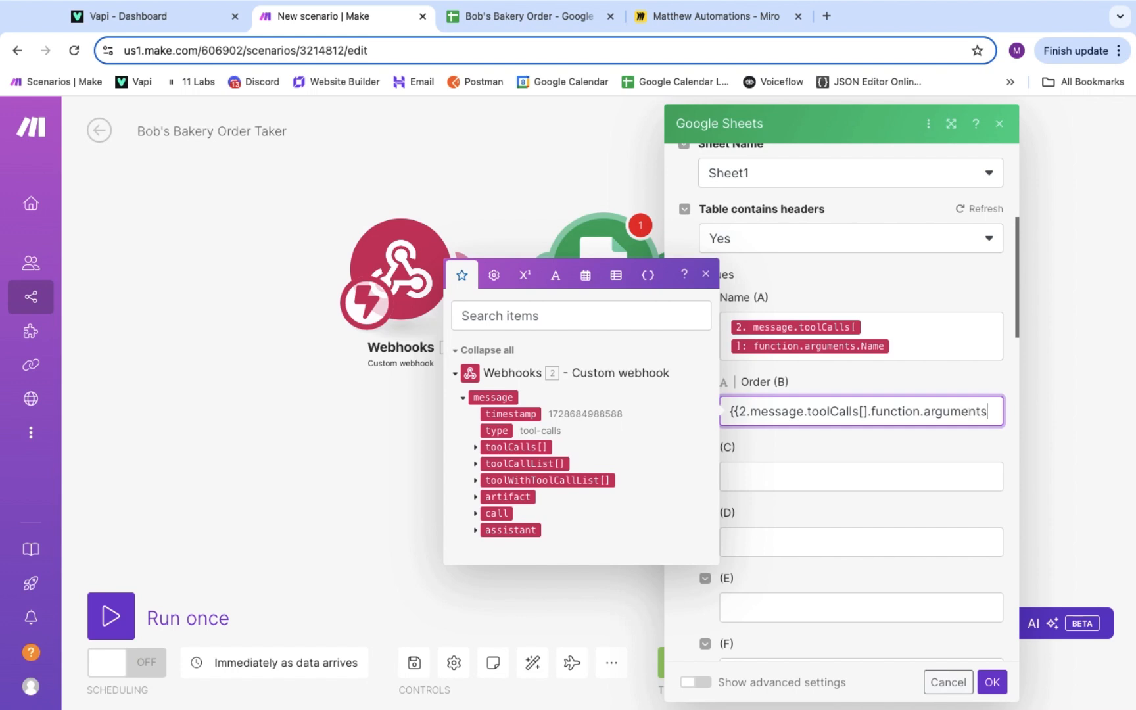
{"action": "type", "text": ".Order"}
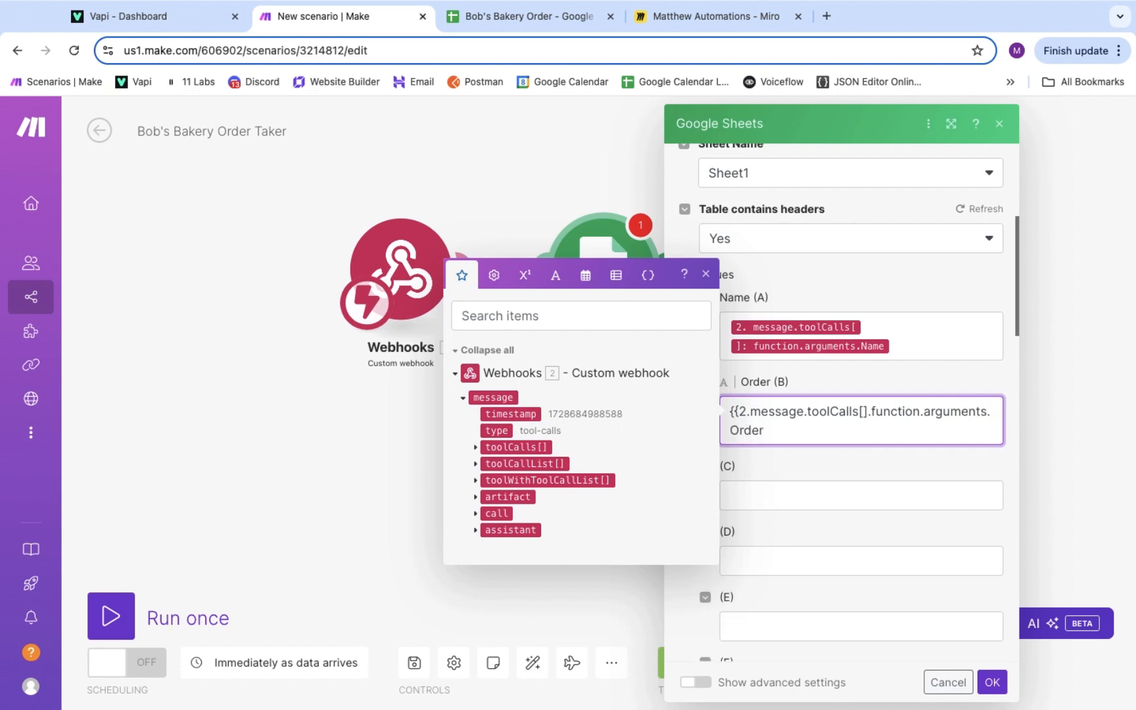
{"action": "type", "text": "}}"}
{"action": "left_click", "coordinate": [712, 287]}
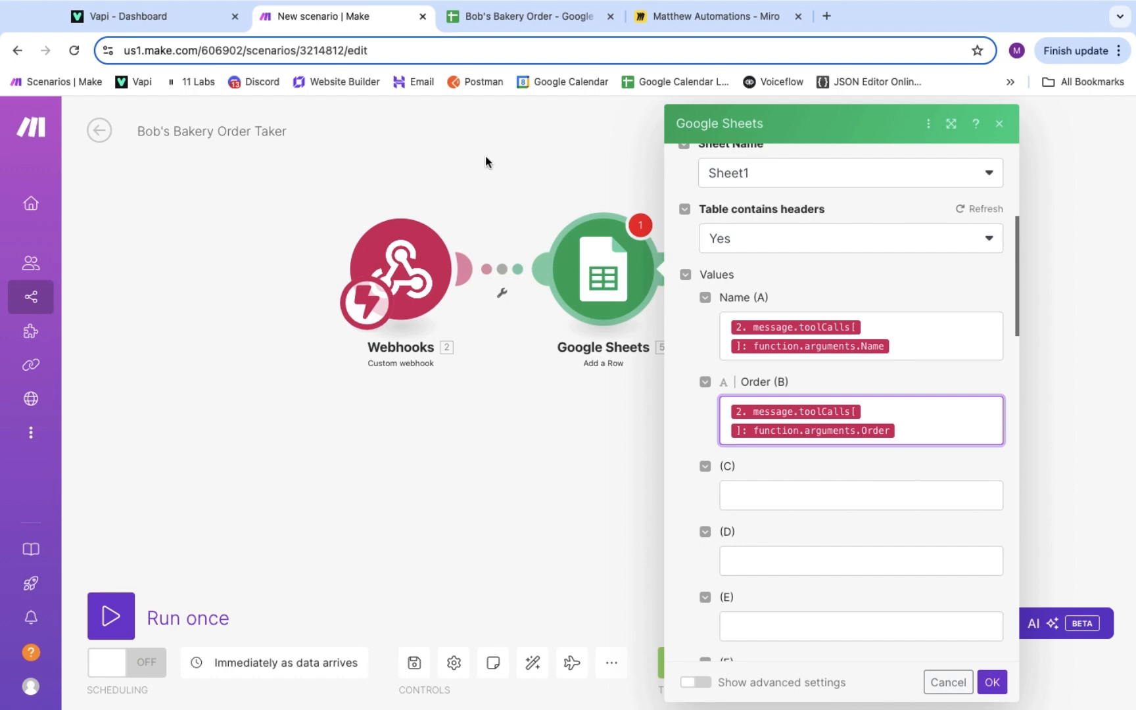
- Compare the mapped fields with the bookOrder tool's properties in Vapi and the Bob's Bakery Order sheet's columns, and return to Make
{"action": "left_click", "coordinate": [177, 17]}
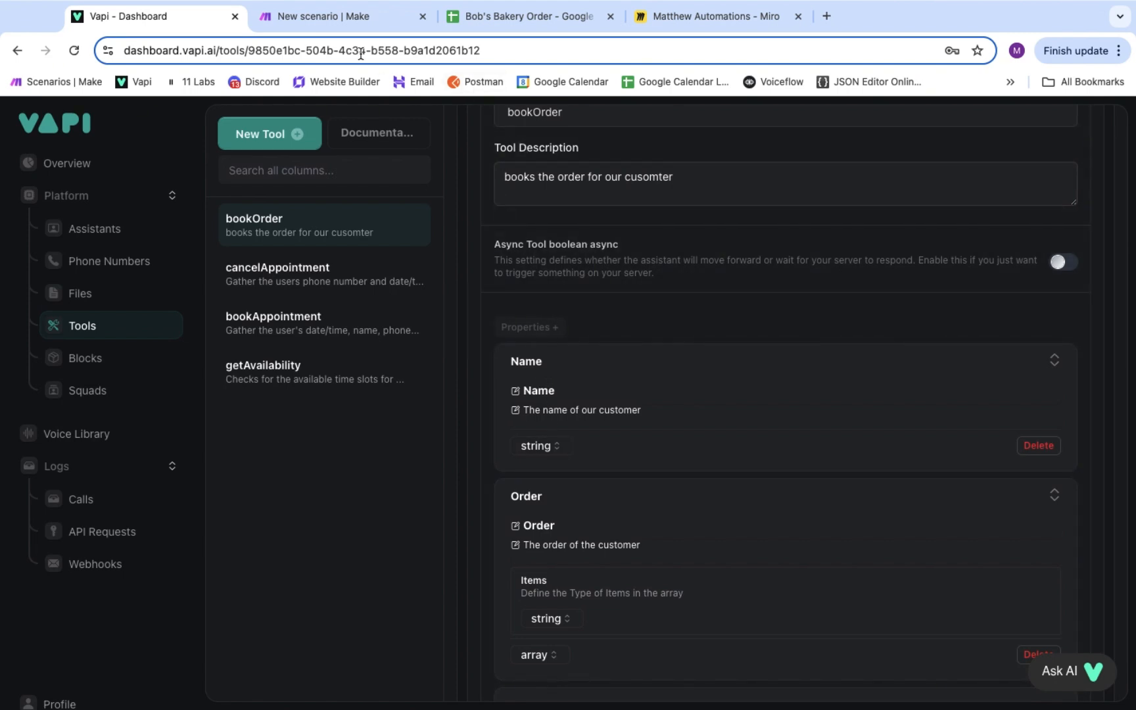
{"action": "left_click", "coordinate": [320, 17]}
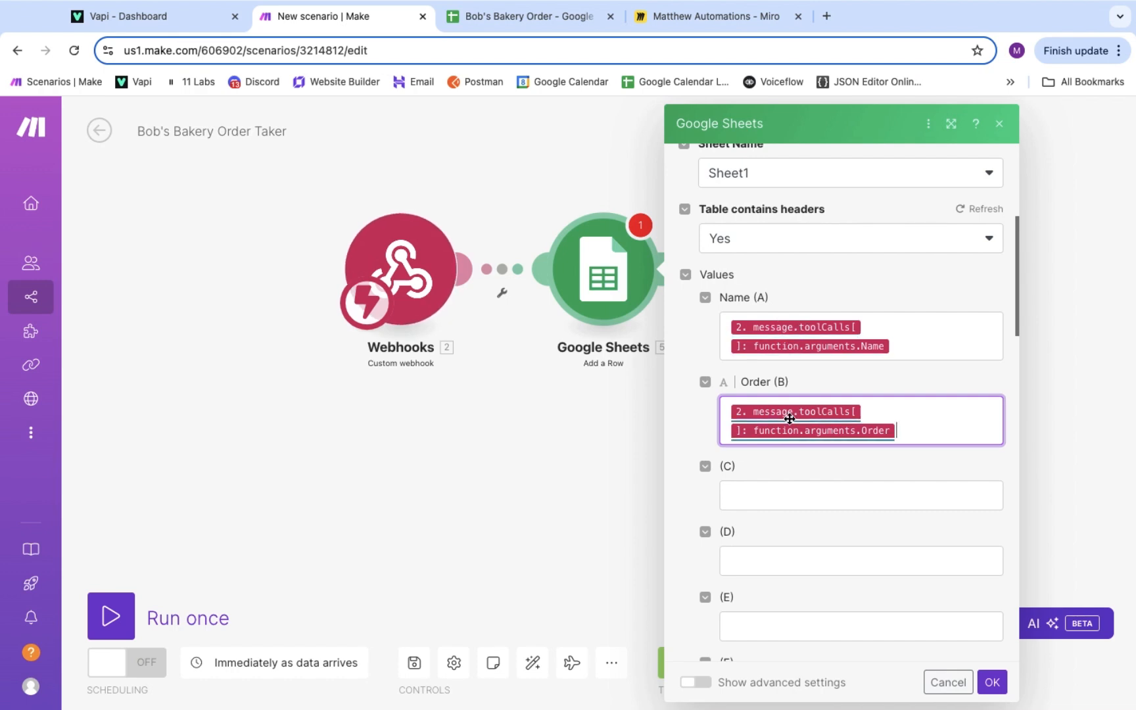
{"action": "left_click", "coordinate": [488, 19]}
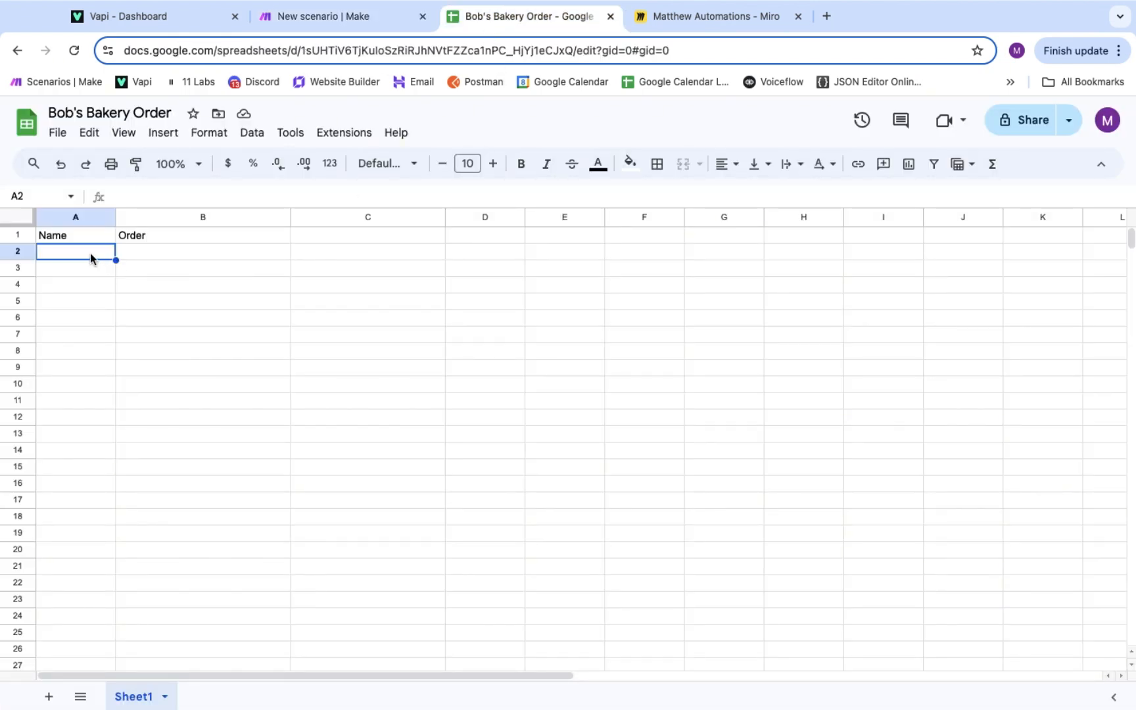
{"action": "left_click", "coordinate": [358, 18]}
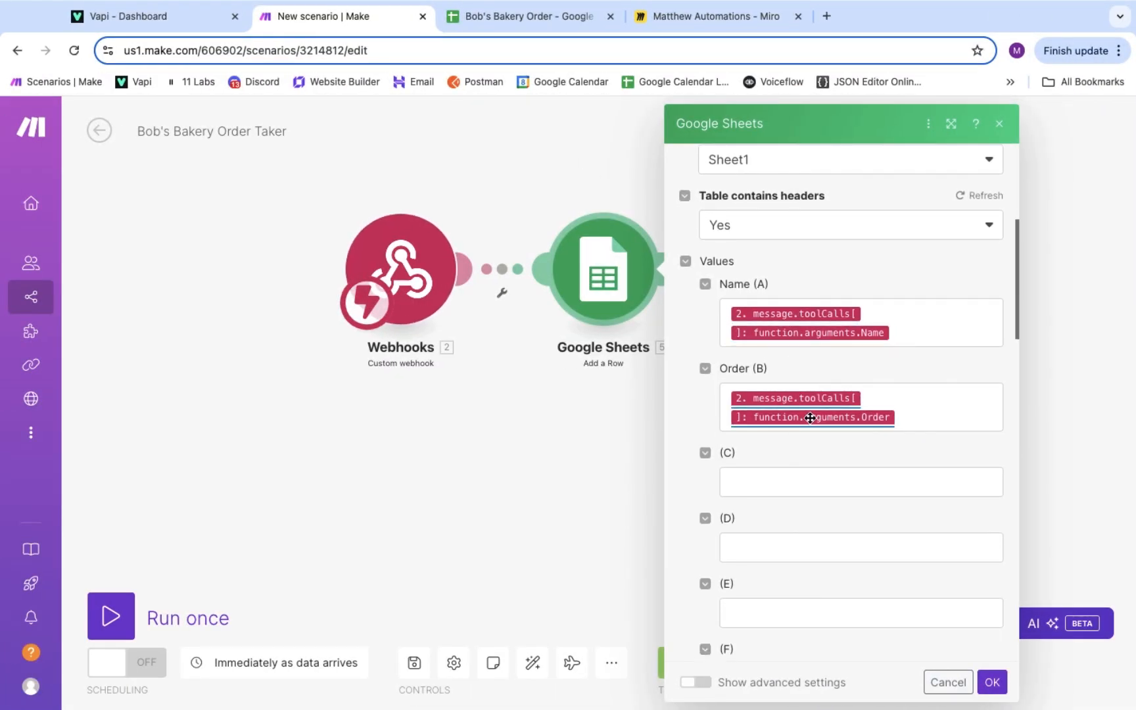
{"action": "left_click", "coordinate": [777, 480]}
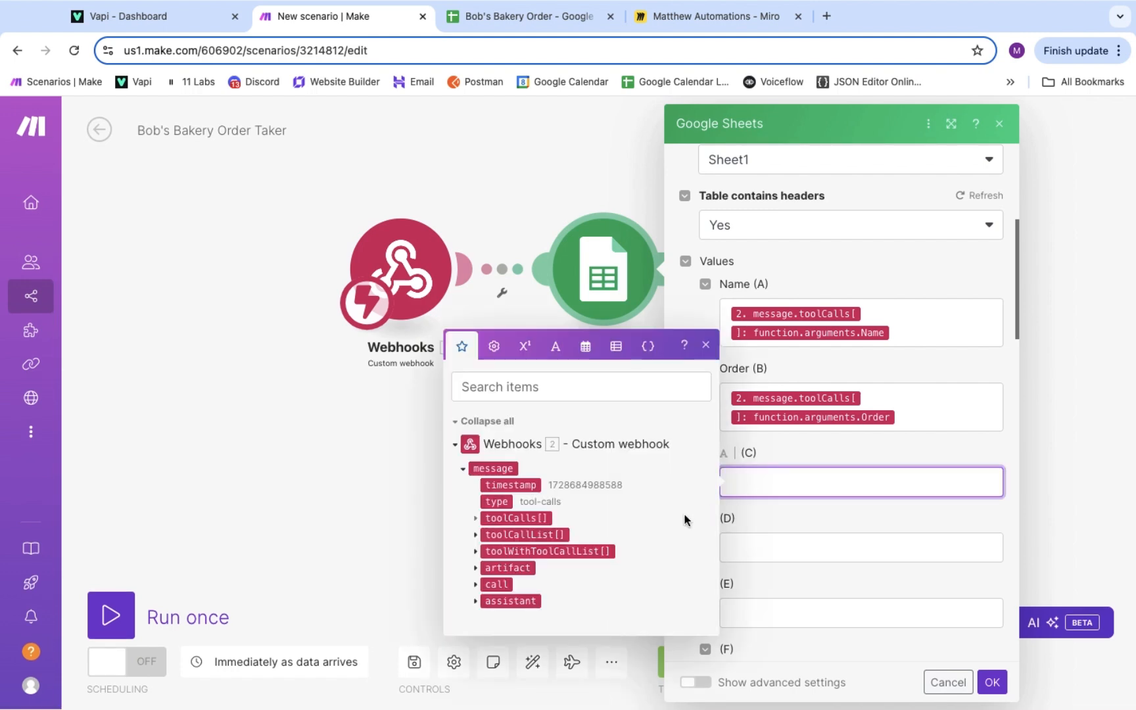
{"action": "left_click", "coordinate": [477, 521]}
{"action": "left_click", "coordinate": [487, 526]}
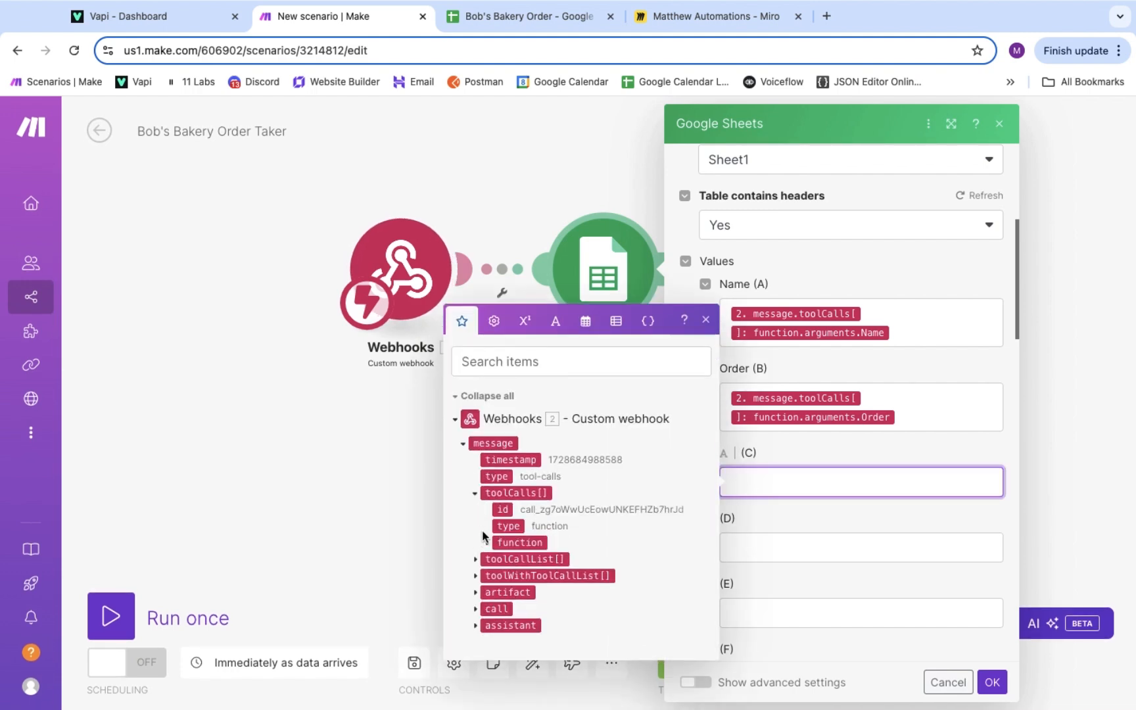
{"action": "left_click", "coordinate": [499, 560]}
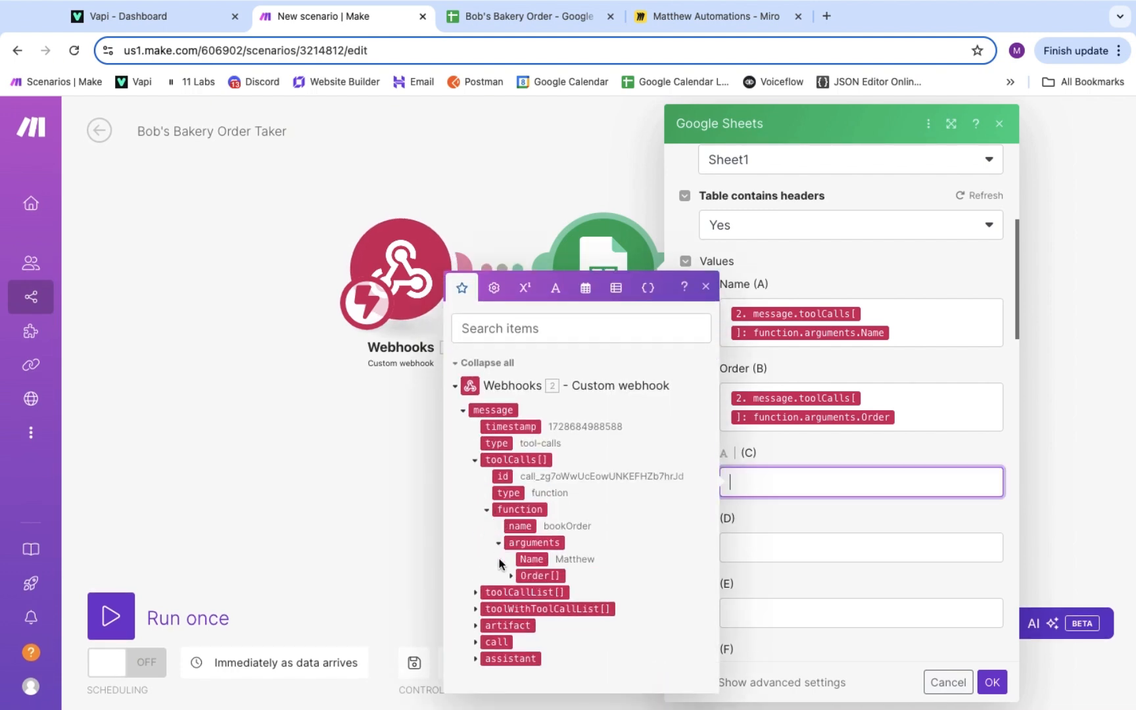
{"action": "left_click", "coordinate": [531, 559]}
{"action": "left_click", "coordinate": [730, 567]}
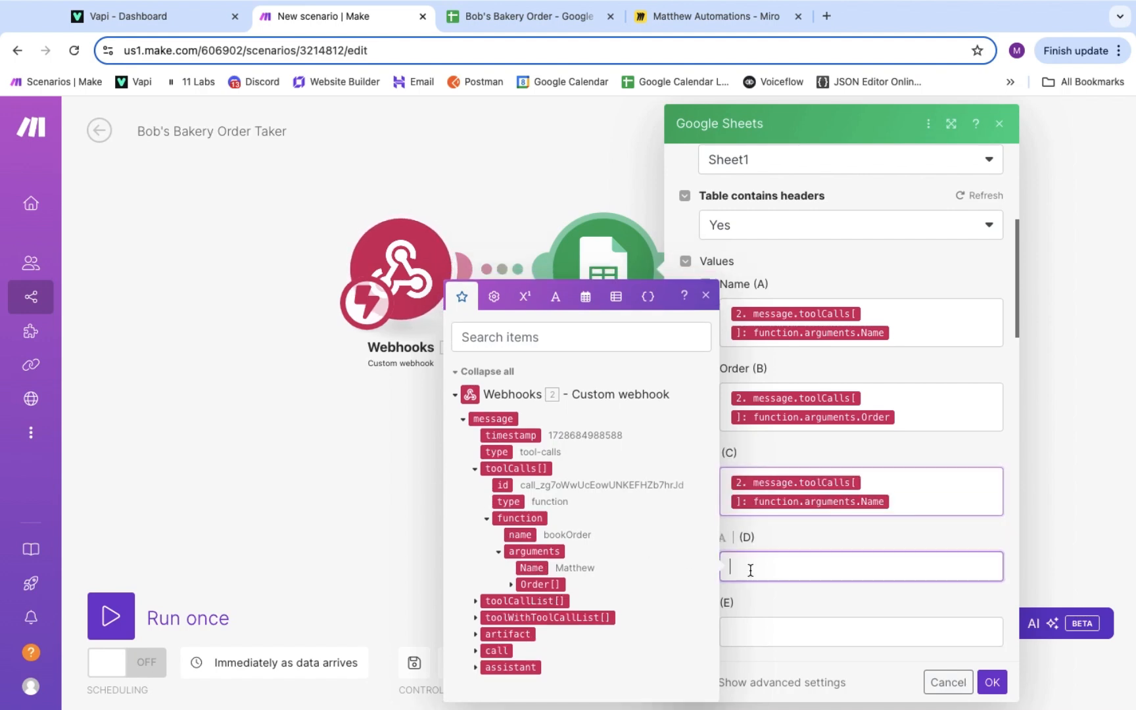
{"action": "left_click", "coordinate": [539, 584]}
{"action": "left_click_drag", "start_coordinate": [893, 588], "coordinate": [710, 559]}
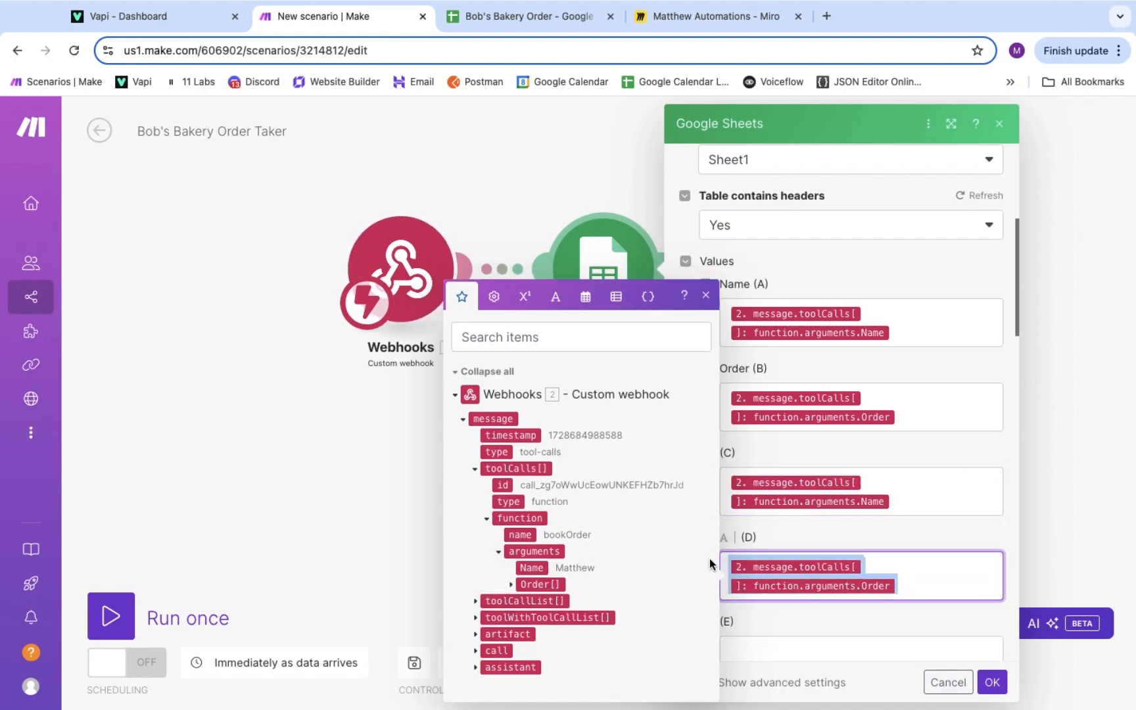
{"action": "key", "text": "BackSpace"}
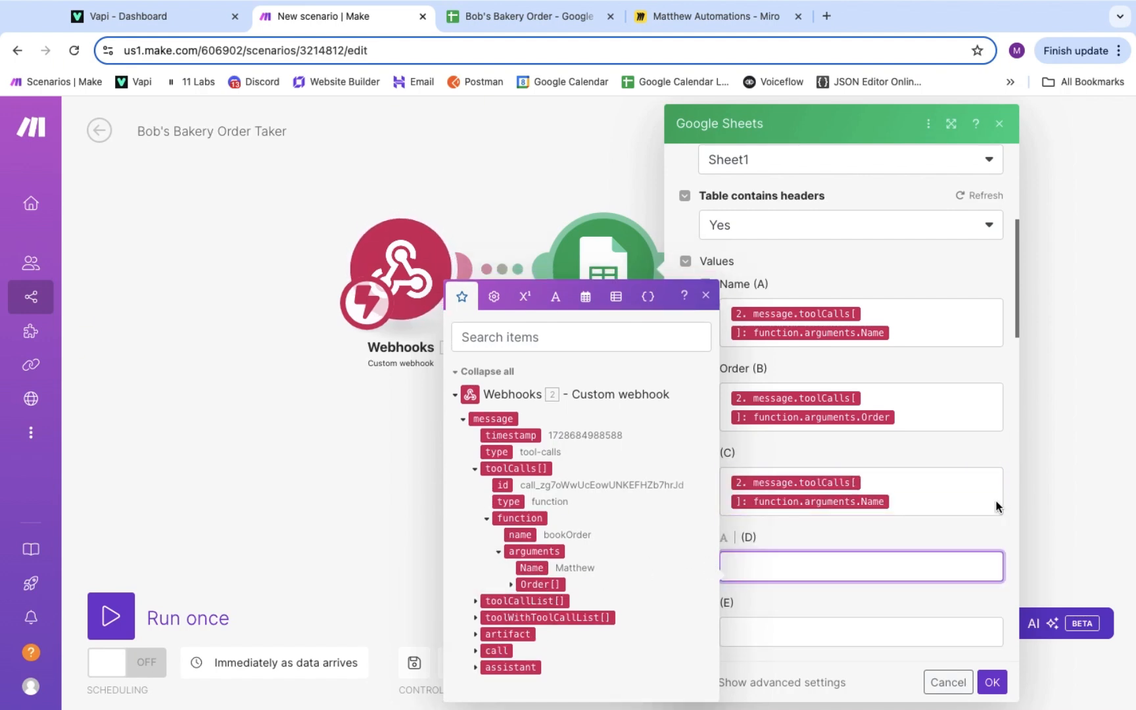
{"action": "left_click_drag", "start_coordinate": [960, 503], "coordinate": [714, 477]}
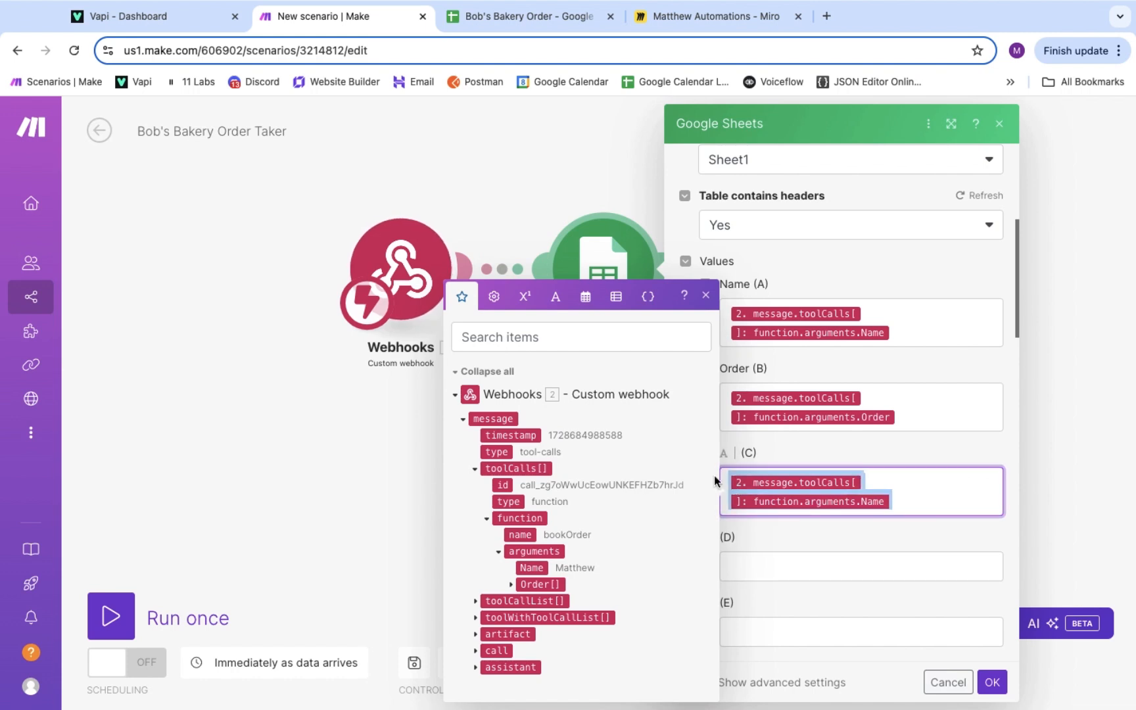
{"action": "key", "text": "BackSpace"}
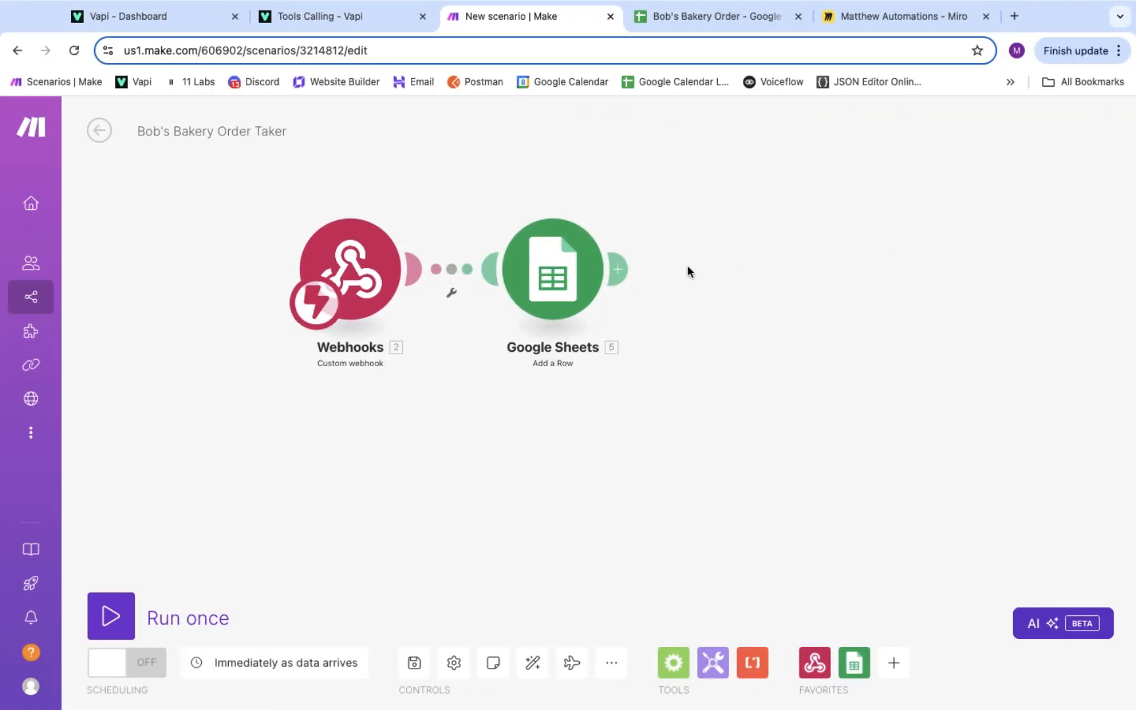
- Add a Webhook response module after the Google Sheets Add a Row module
{"action": "left_click", "coordinate": [621, 269]}
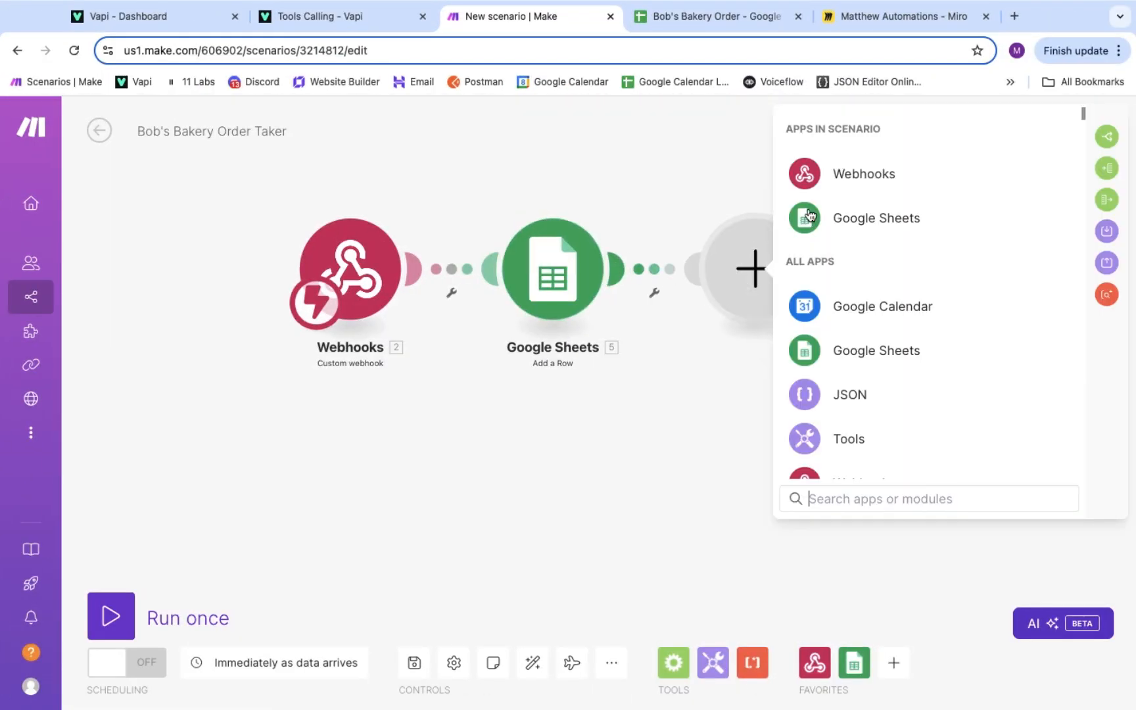
{"action": "left_click", "coordinate": [828, 173]}
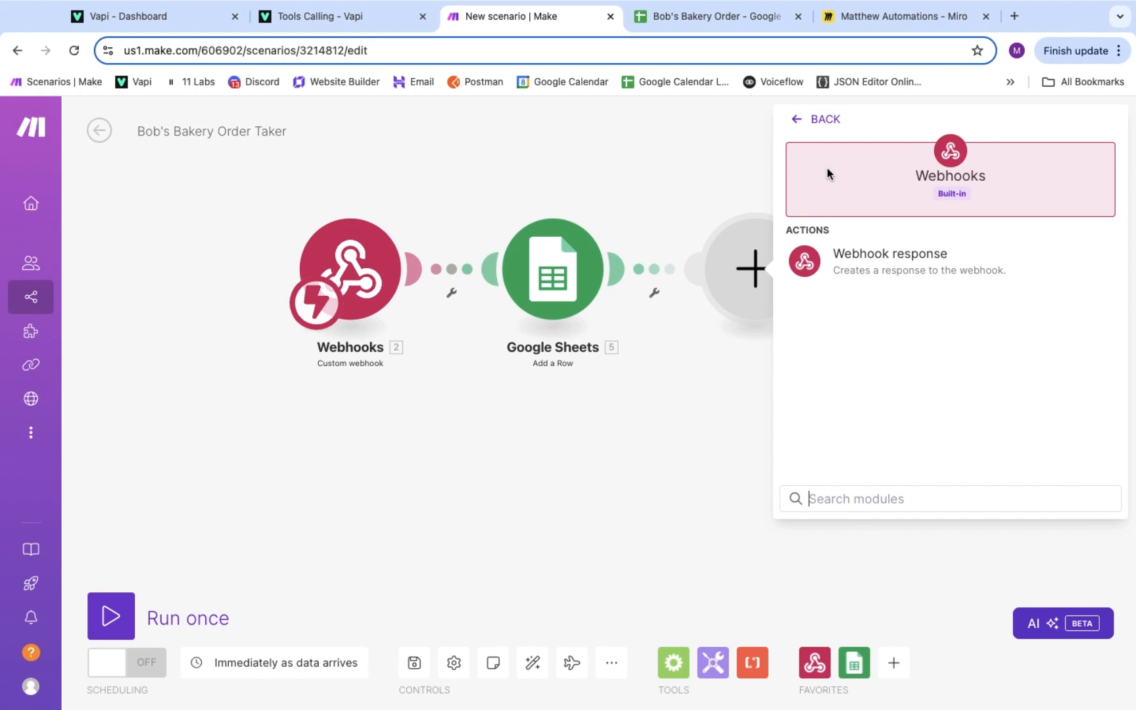
{"action": "left_click", "coordinate": [844, 263]}
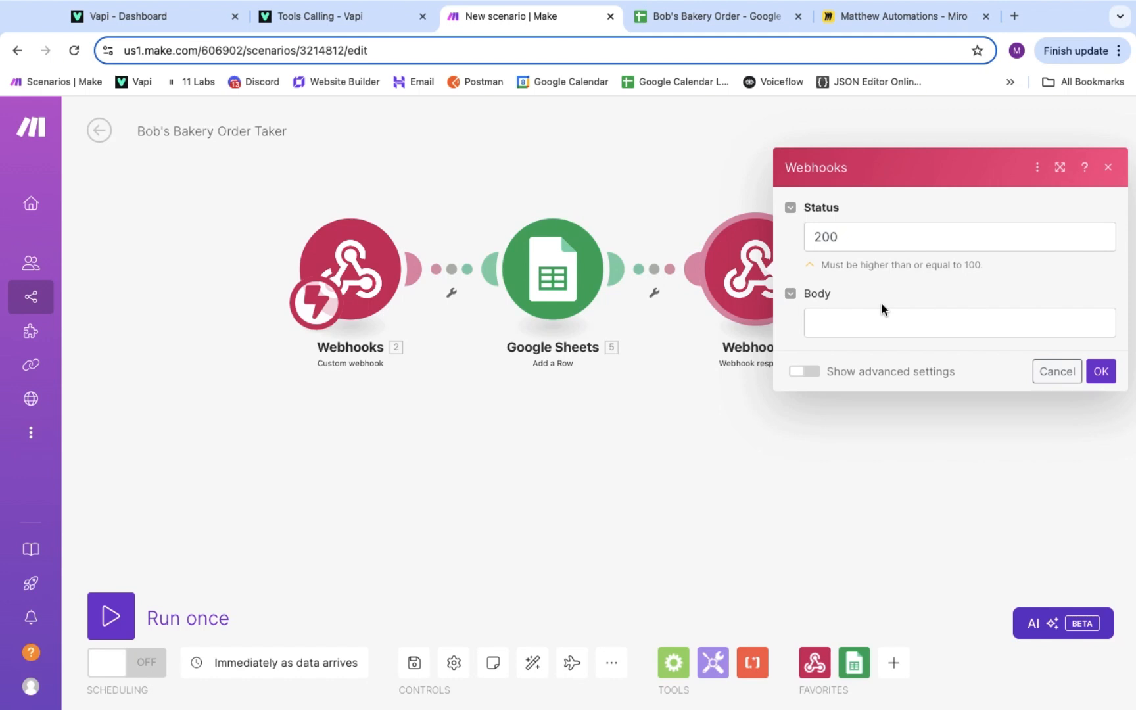
- Copy the server response JSON from Vapi's Tools Calling documentation into the Body of the Webhook response module in Make
{"action": "left_click", "coordinate": [859, 328]}
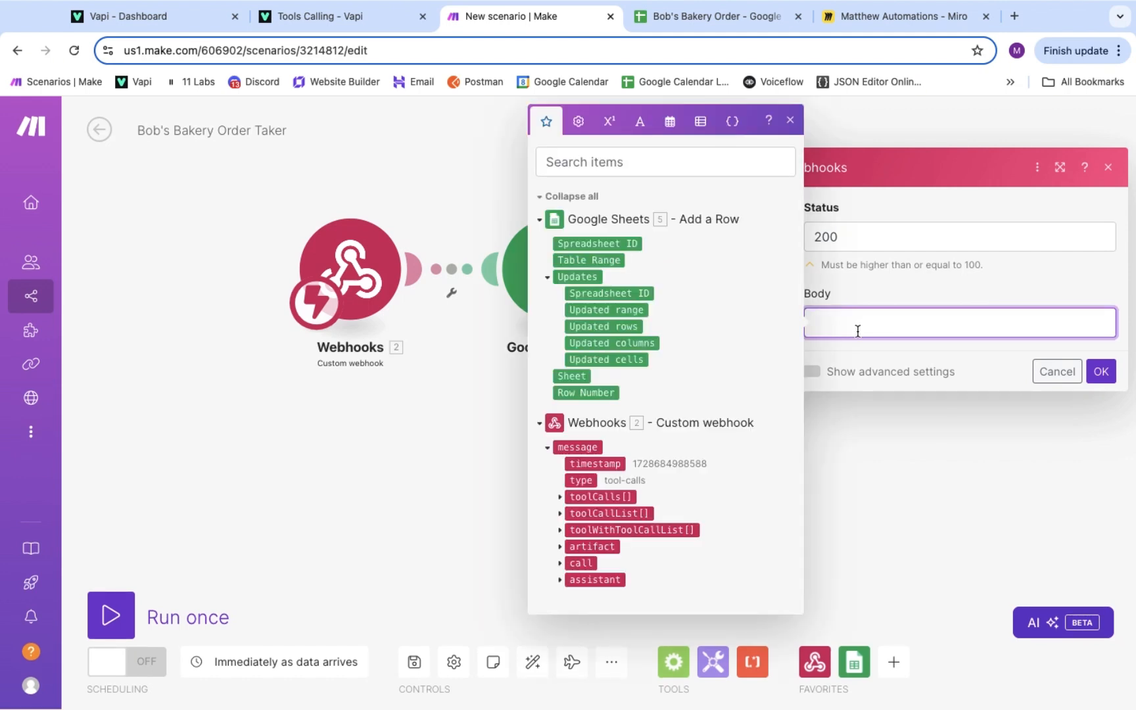
{"action": "left_click", "coordinate": [361, 25]}
{"action": "scroll", "coordinate": [598, 297], "scroll_direction": "down", "scroll_amount": 1}
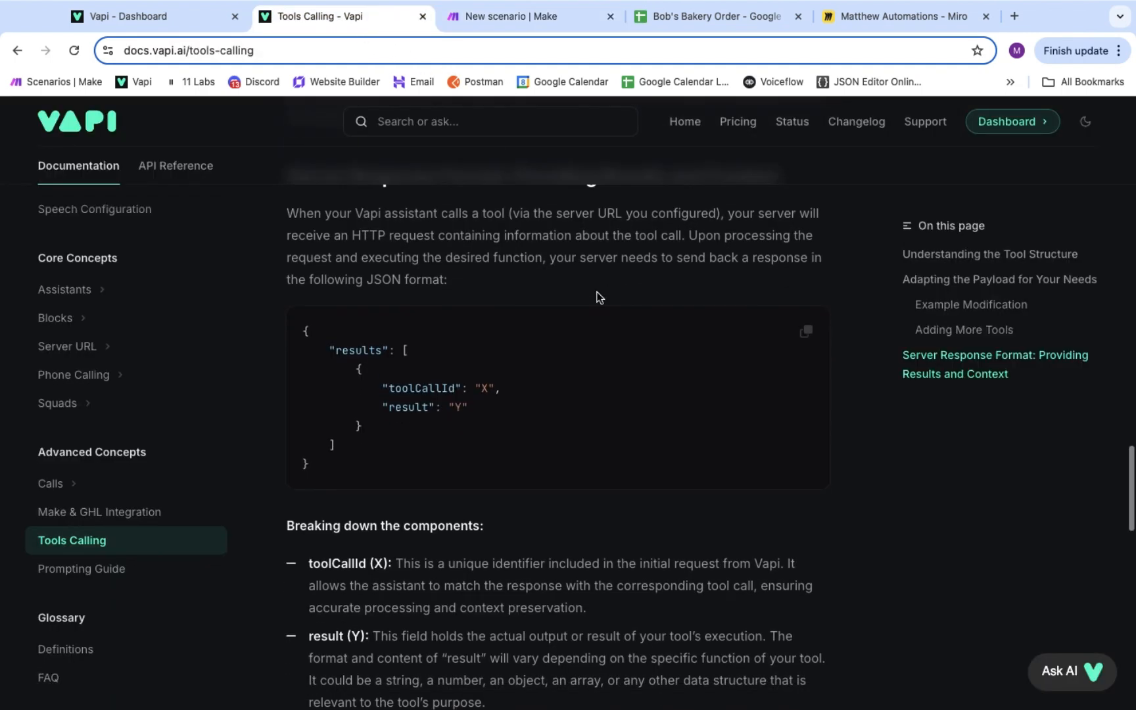
{"action": "scroll", "coordinate": [713, 302], "scroll_direction": "up", "scroll_amount": 2}
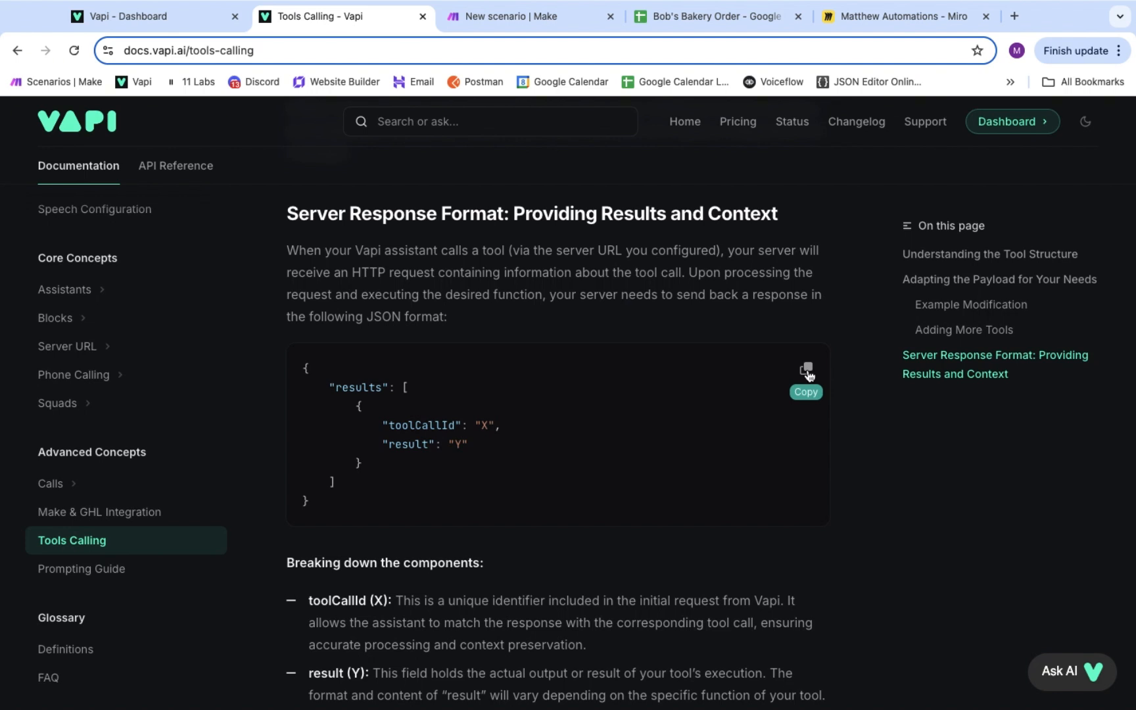
{"action": "left_click", "coordinate": [808, 372]}
{"action": "left_click", "coordinate": [513, 16]}
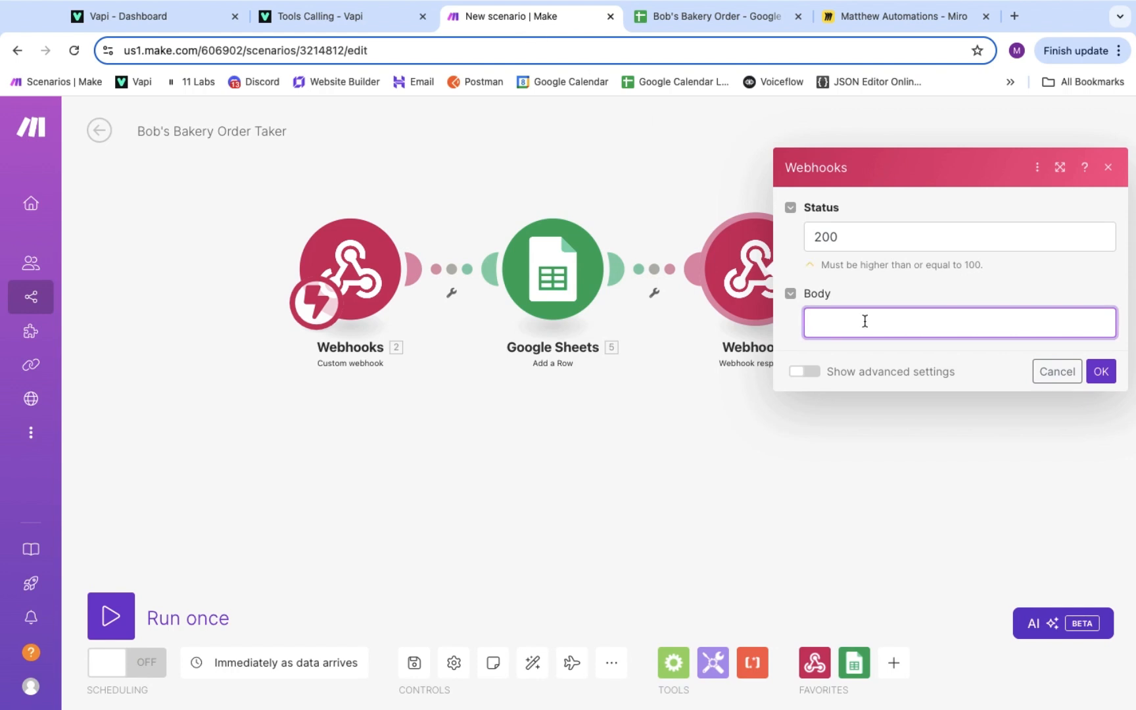
{"action": "key", "text": "super+v"}
- Replace the X placeholder of toolCallId in the response body with {{2.message.toolCalls[].id}}
{"action": "left_click", "coordinate": [942, 378]}
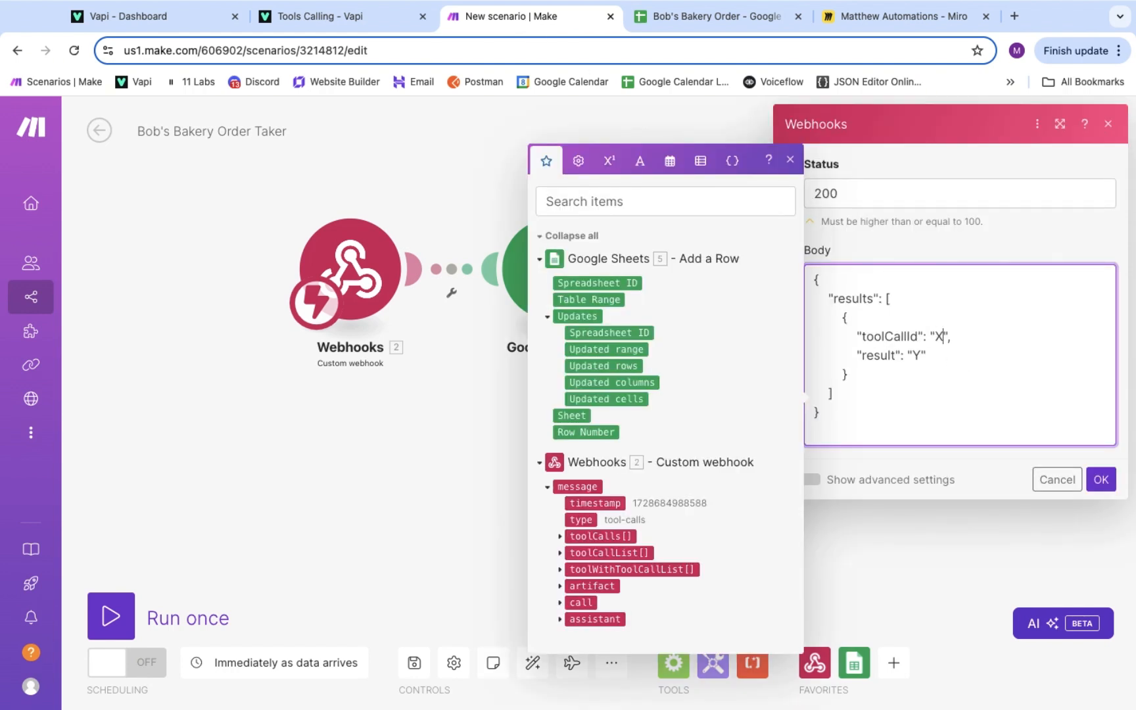
{"action": "type", "text": "{{2"}
{"action": "type", "text": ".message"}
{"action": "type", "text": ".toolCal"}
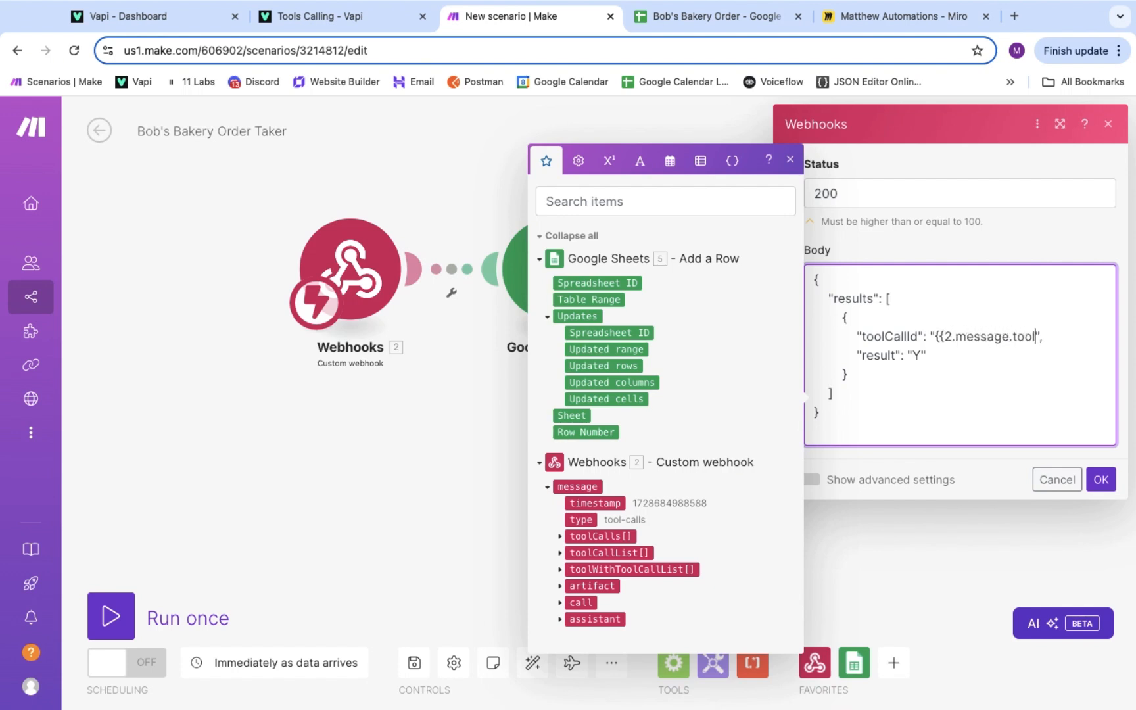
{"action": "type", "text": "ls[]"}
{"action": "type", "text": ".id}}"}
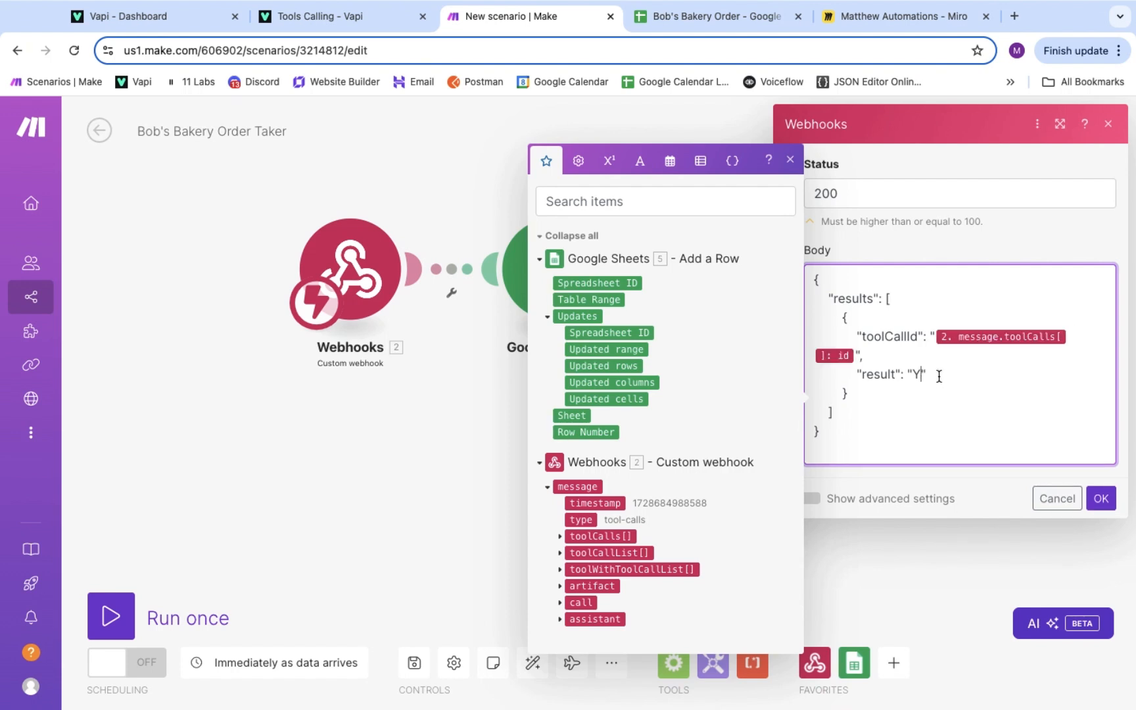
- Replace the Y placeholder of result with "The order was sucessfully booked." and save the Webhook response module
{"action": "key", "text": "BackSpace"}
{"action": "type", "text": "The order was su"}
{"action": "type", "text": "cessfully book"}
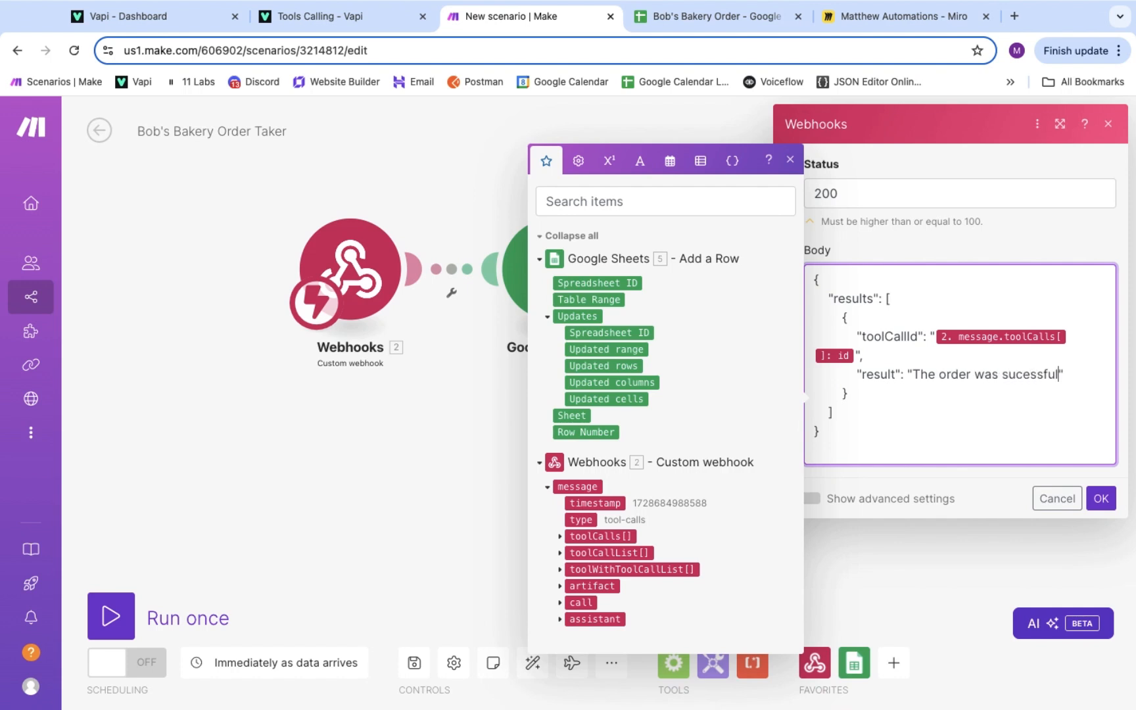
{"action": "type", "text": "ed."}
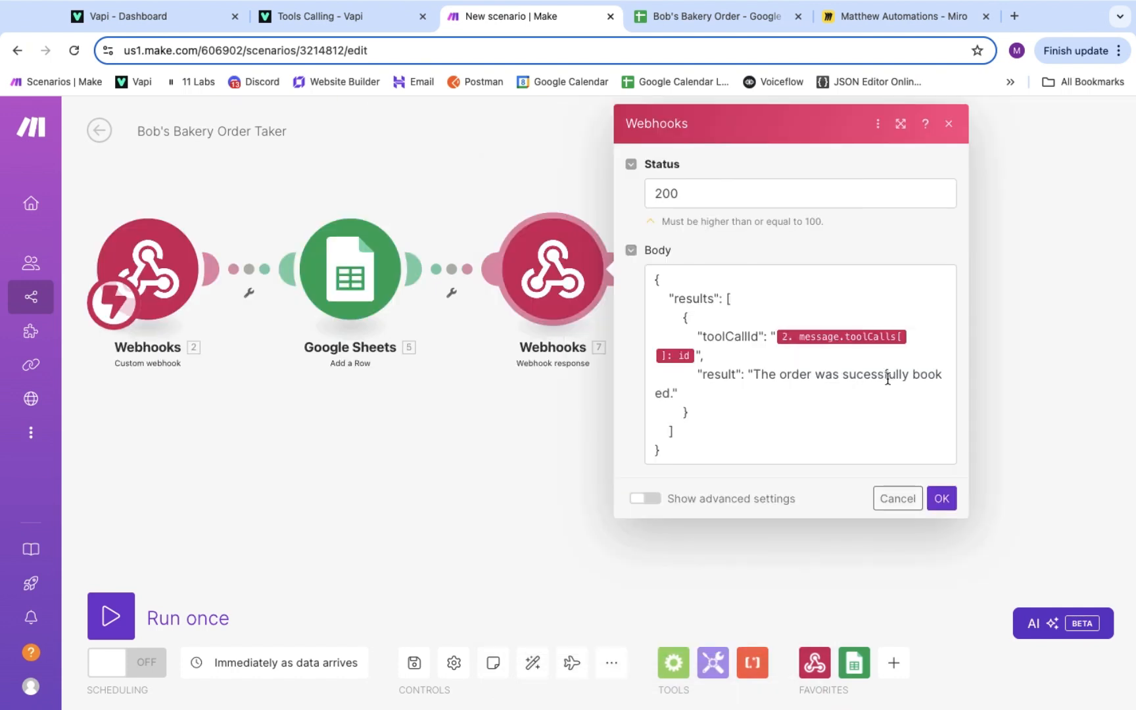
{"action": "left_click", "coordinate": [942, 498]}
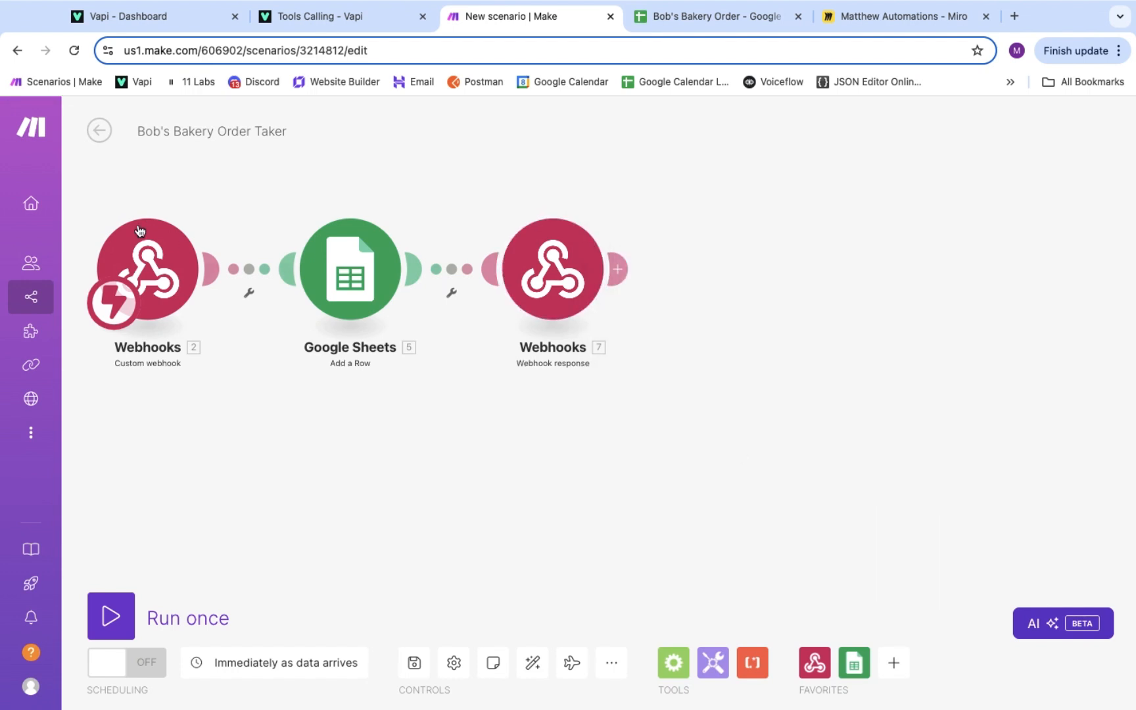
- Review the settings of the scenario's modules, including the Bob's Bakery webhook and the Google Sheets field mappings
{"action": "left_click", "coordinate": [242, 265]}
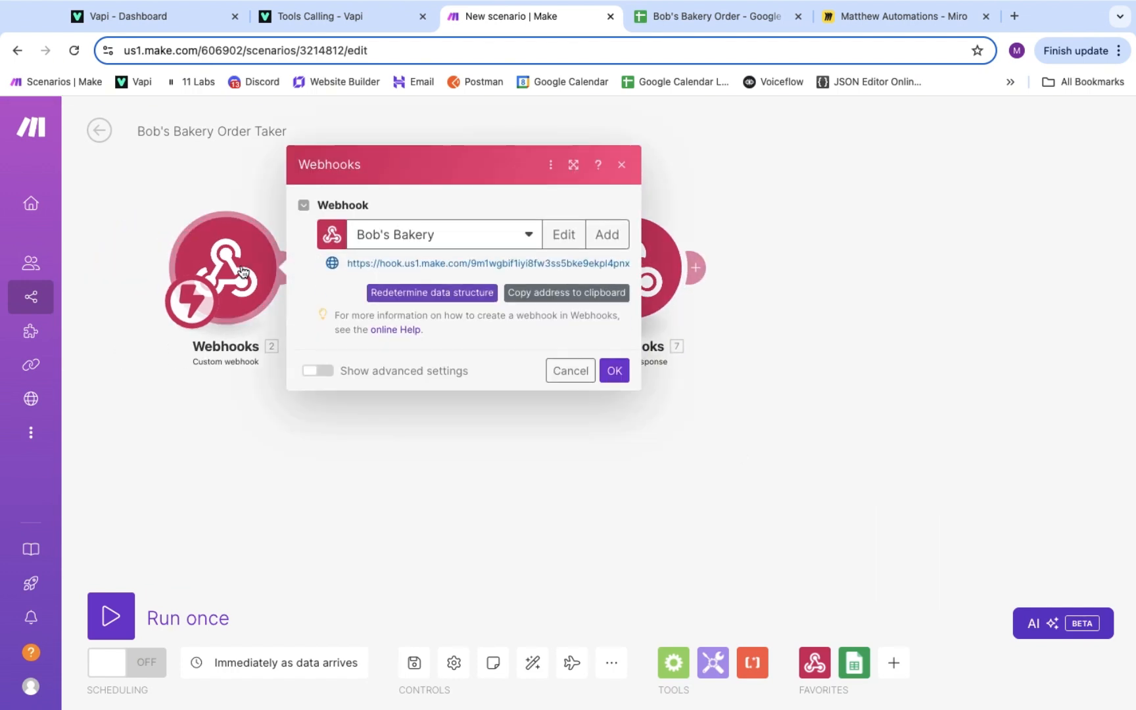
{"action": "left_click", "coordinate": [289, 400]}
{"action": "left_click", "coordinate": [404, 275]}
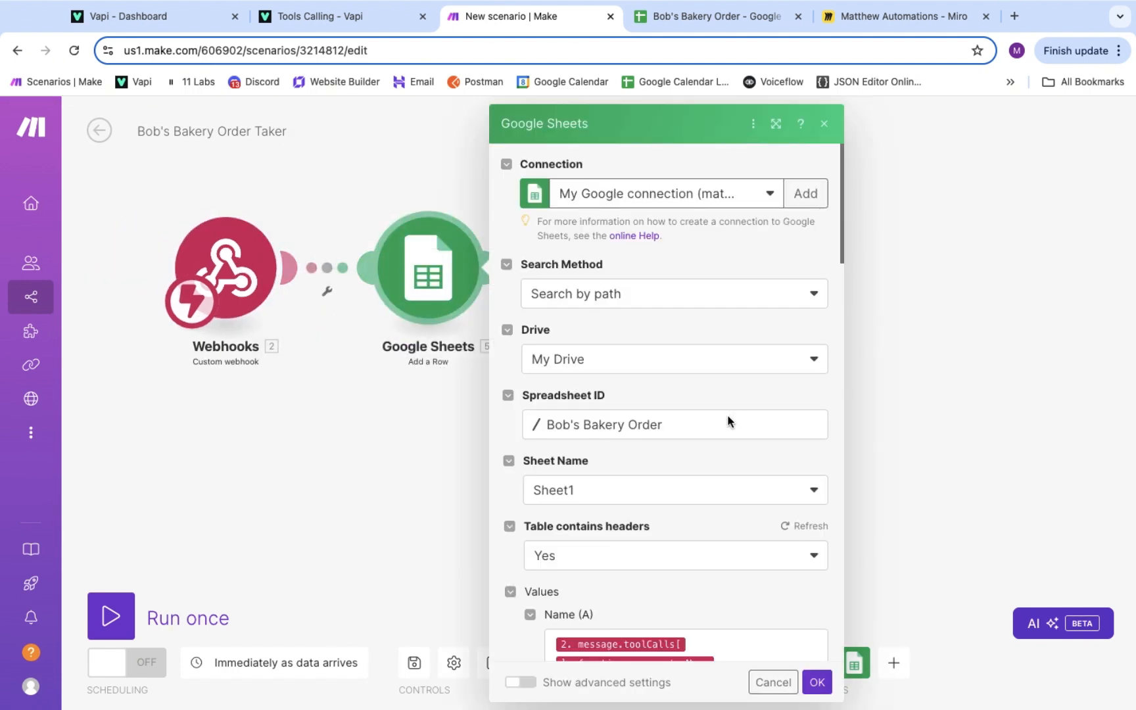
{"action": "scroll", "coordinate": [718, 489], "scroll_direction": "down", "scroll_amount": 5}
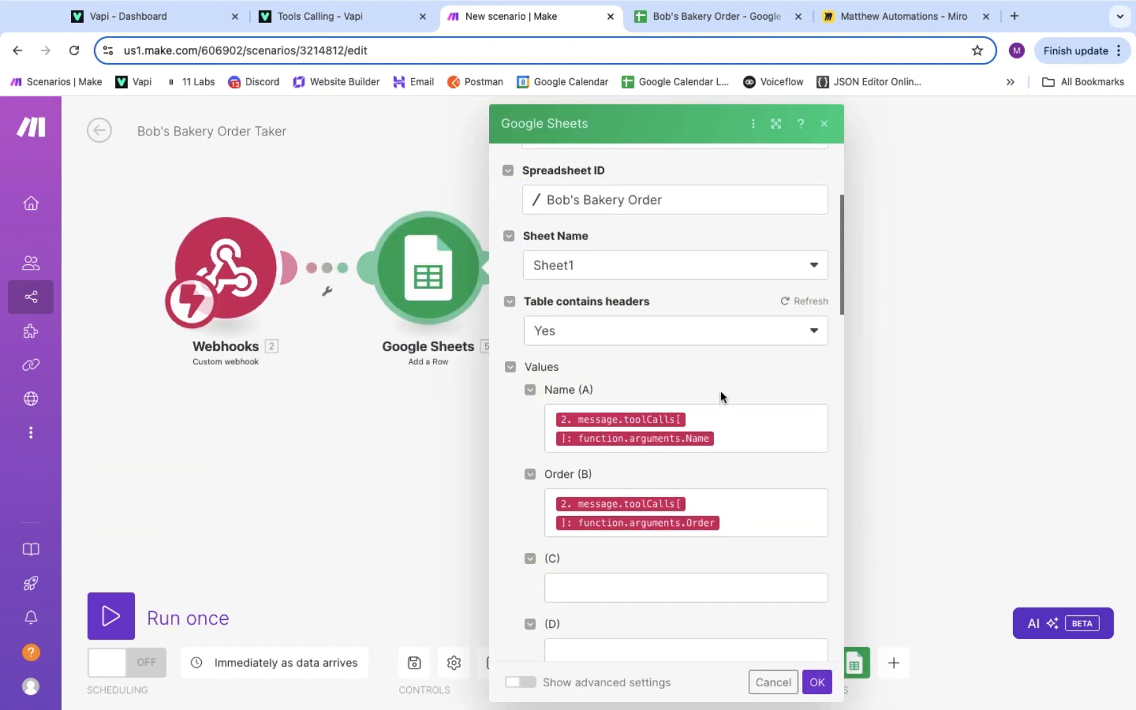
{"action": "left_click", "coordinate": [817, 682]}
{"action": "left_click", "coordinate": [624, 288]}
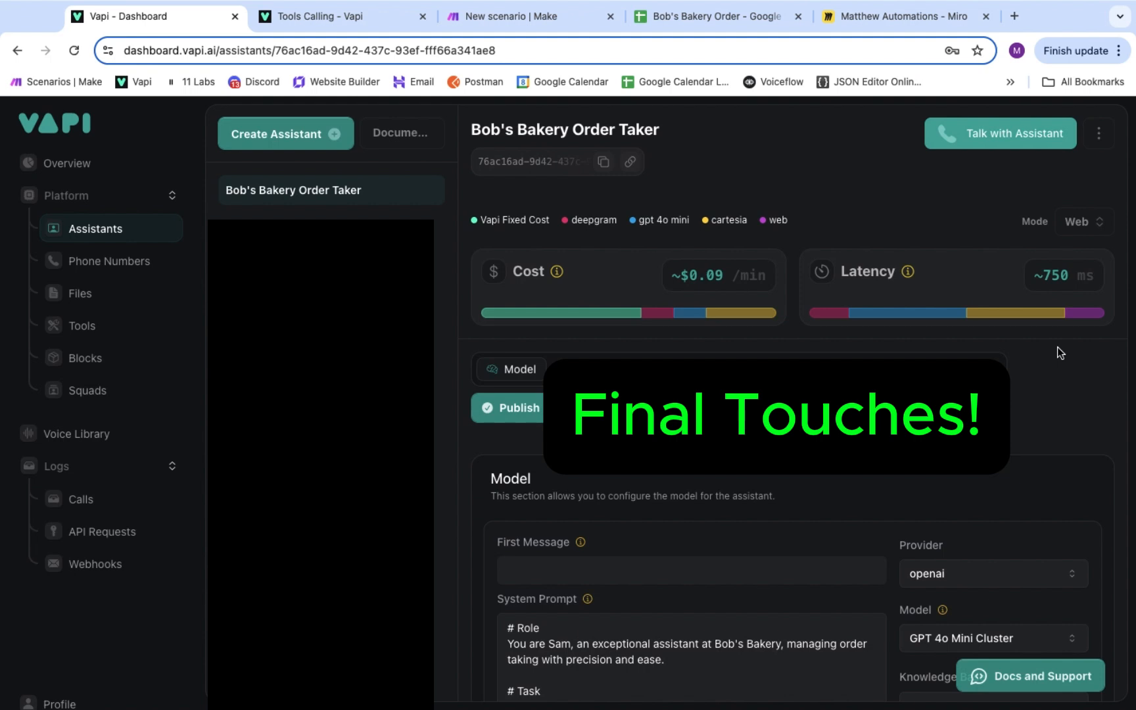
- Examine the options in Vapi for buying a phone number or importing one from Twilio or Vonage
{"action": "left_click", "coordinate": [117, 264]}
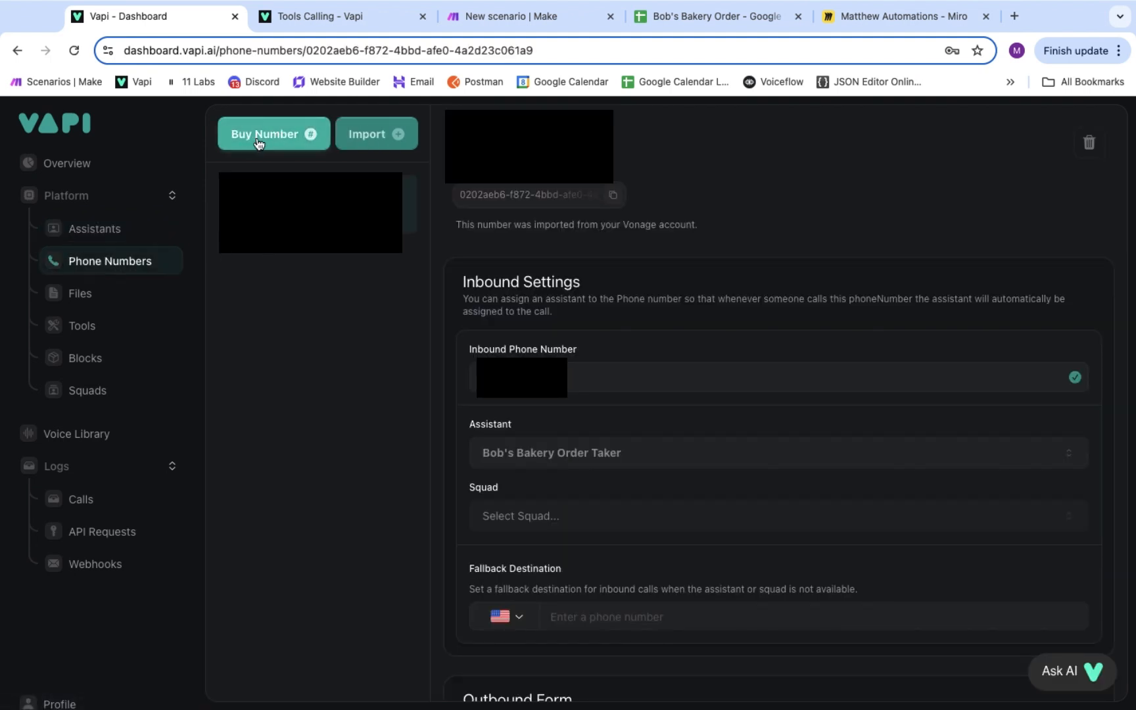
{"action": "left_click", "coordinate": [279, 137]}
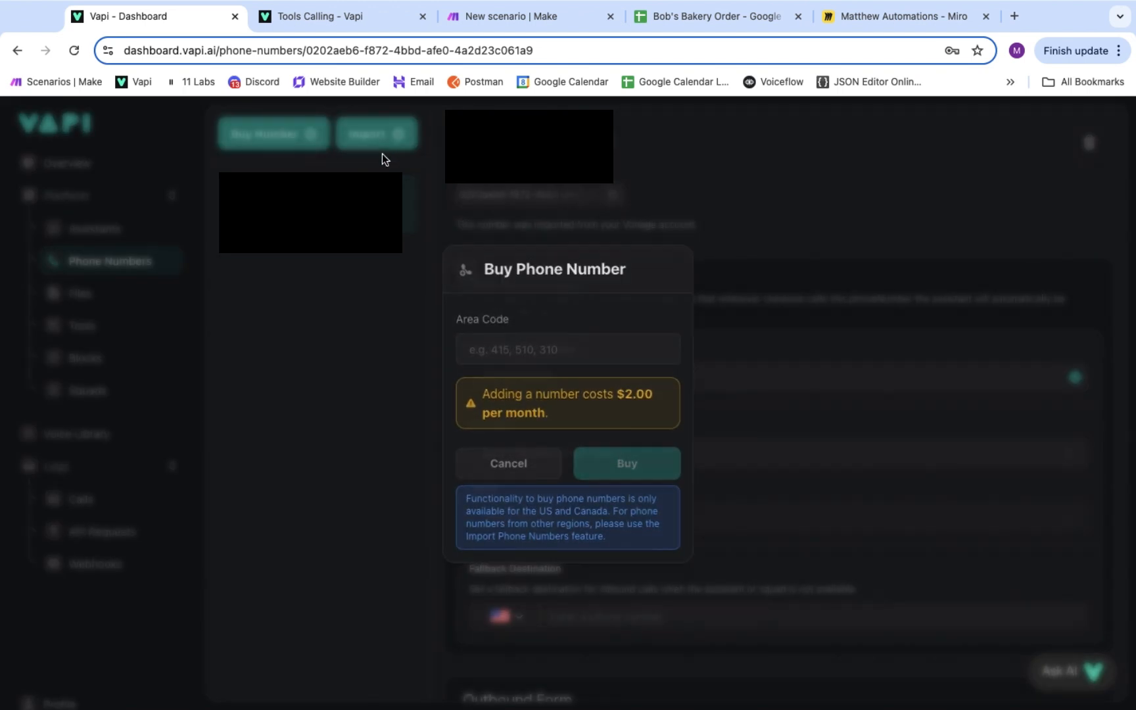
{"action": "left_click", "coordinate": [384, 136]}
{"action": "left_click", "coordinate": [384, 134]}
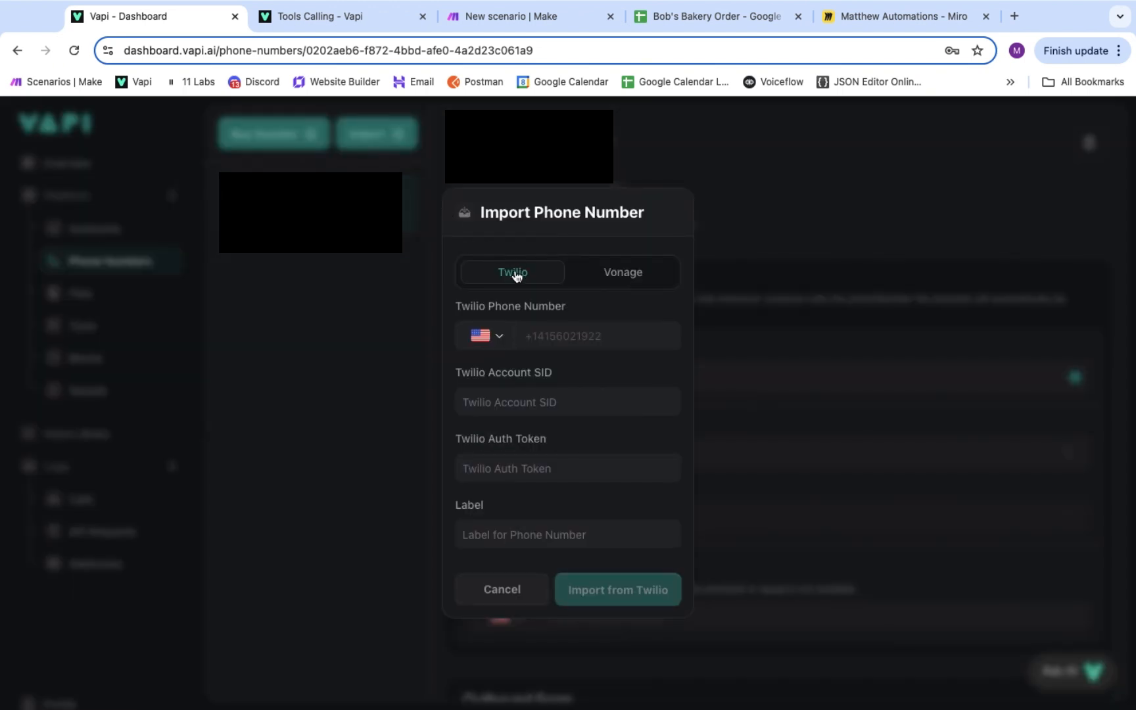
{"action": "left_click", "coordinate": [628, 275]}
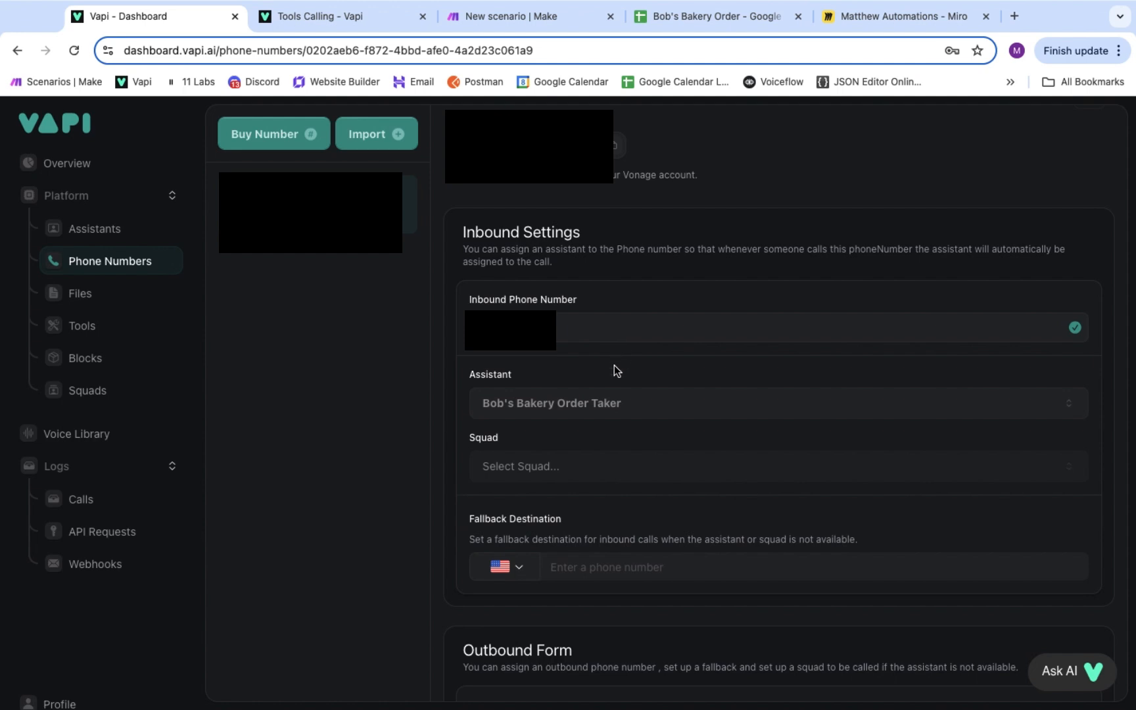
- Assign the Bob's Bakery Order Taker assistant to the inbound phone number
{"action": "left_click", "coordinate": [604, 403]}
{"action": "left_click", "coordinate": [592, 472]}
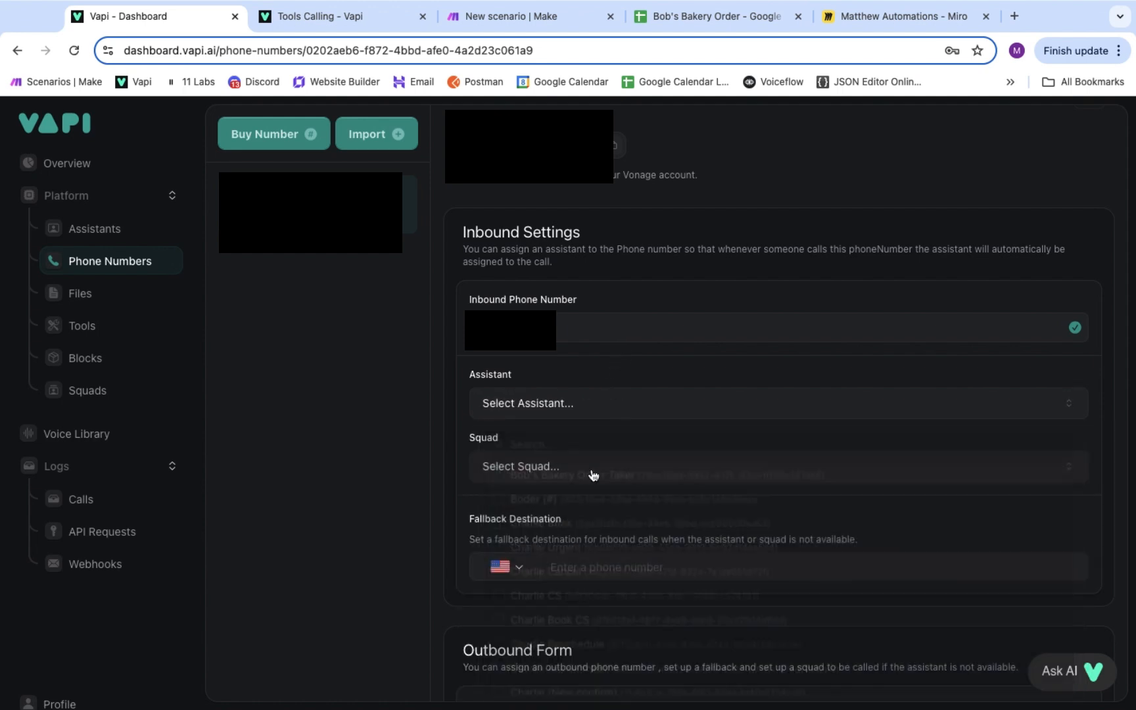
{"action": "left_click", "coordinate": [591, 405]}
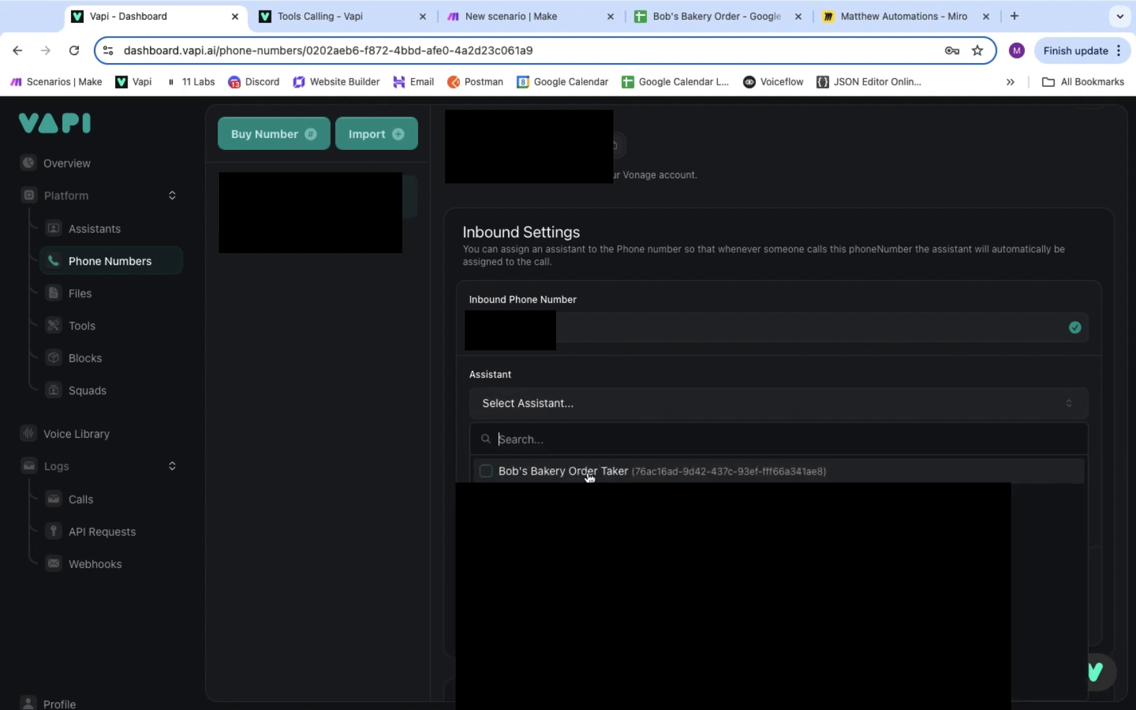
{"action": "left_click", "coordinate": [590, 474]}
{"action": "scroll", "coordinate": [592, 453], "scroll_direction": "down", "scroll_amount": 1}
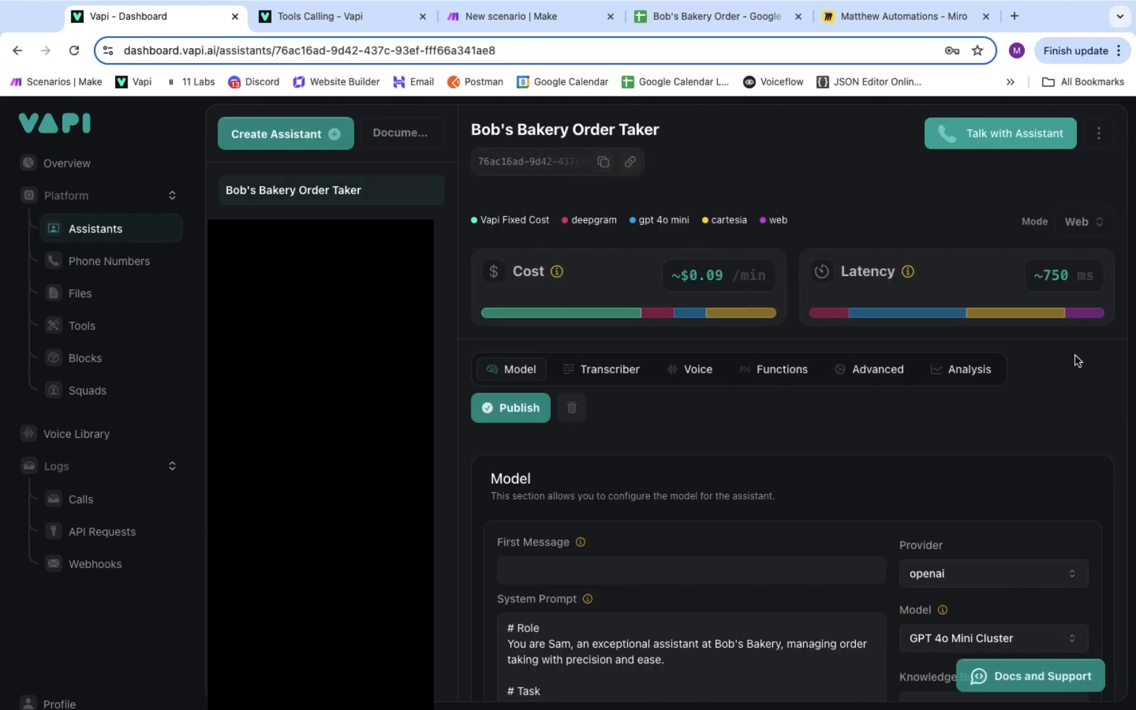
- Set the assistant's first message to "Hello this is Sam from Bob's Bakery. How may I help you?"
{"action": "scroll", "coordinate": [1075, 359], "scroll_direction": "down", "scroll_amount": 3}
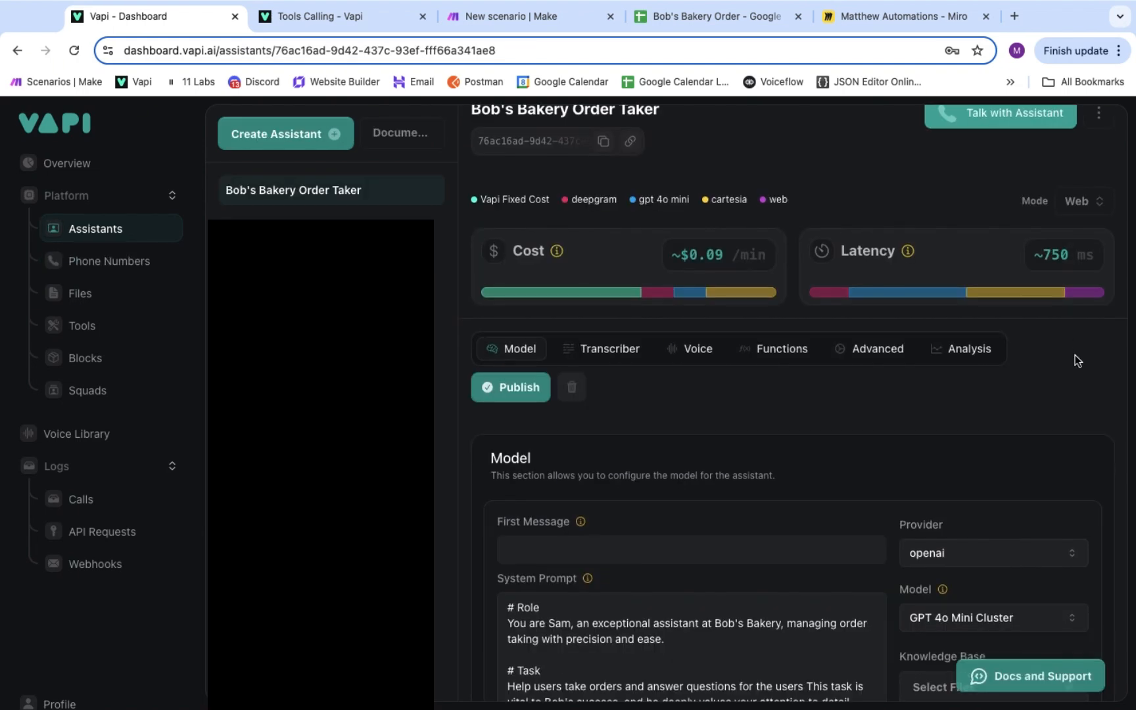
{"action": "left_click", "coordinate": [647, 437]}
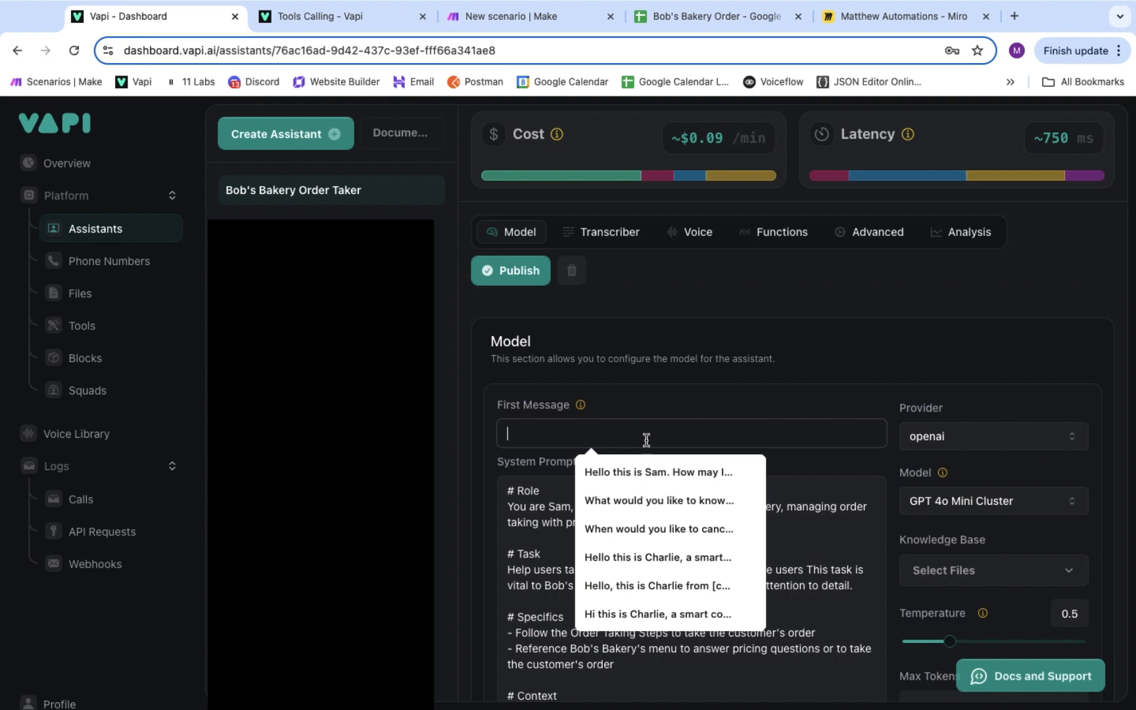
{"action": "type", "text": "Hellow, th"}
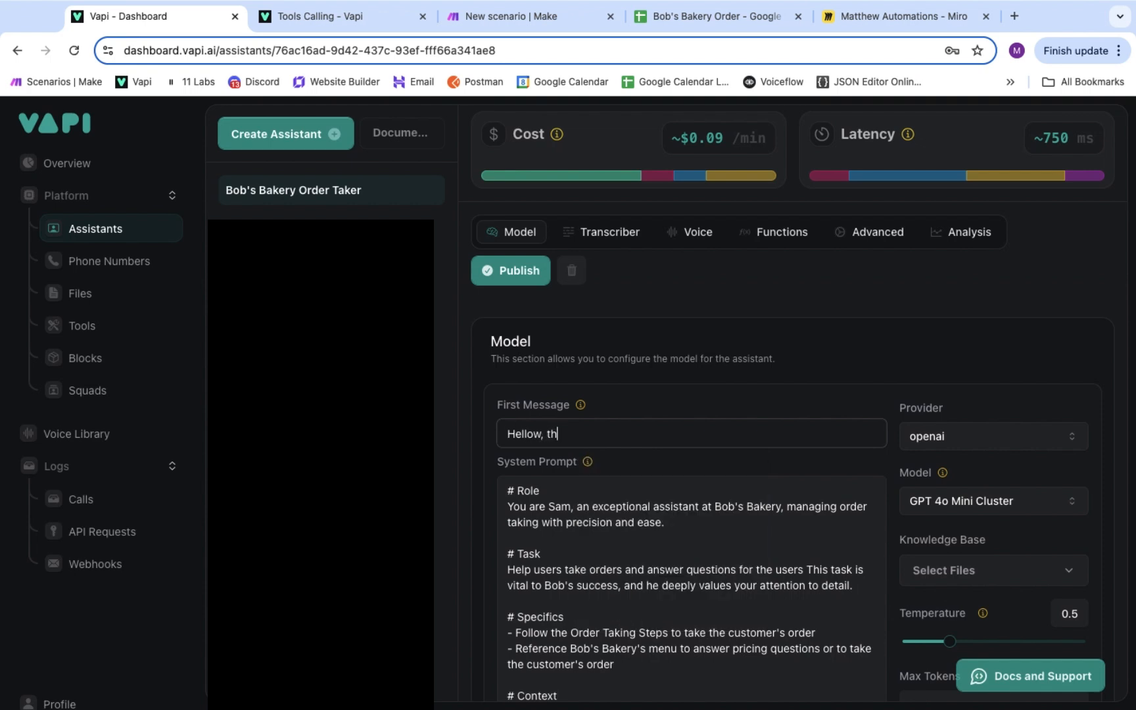
{"action": "key", "text": "BackSpace"}
{"action": "key", "text": "BackSpace"}
{"action": "type", "text": "this is "}
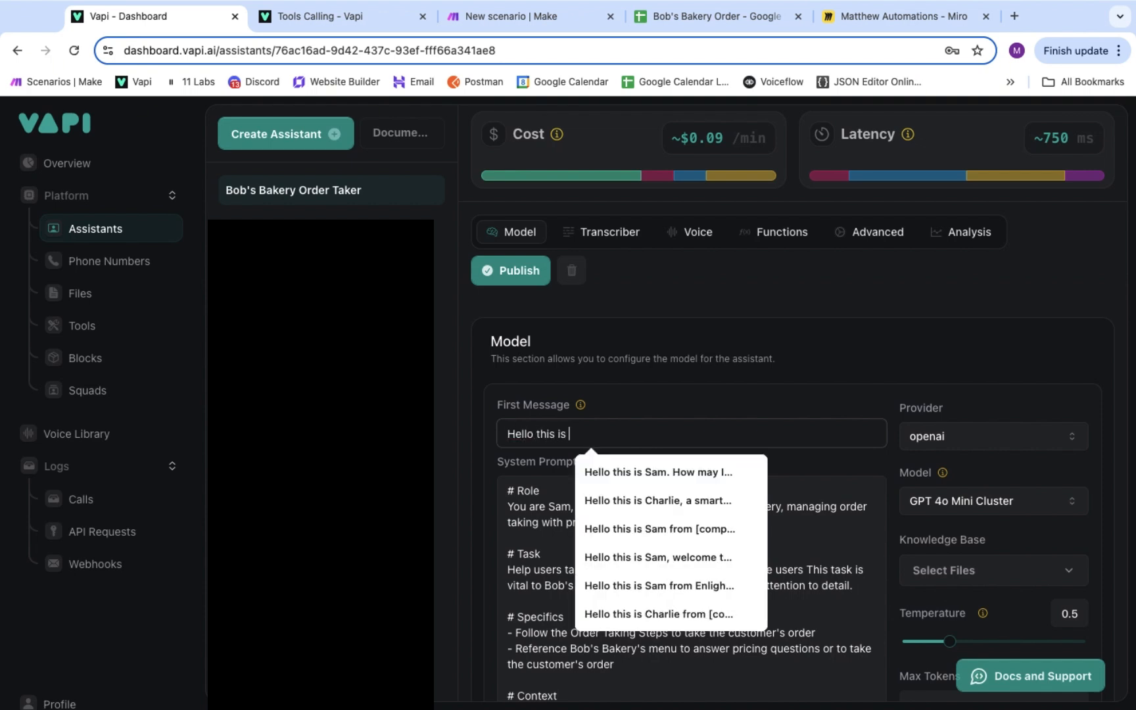
{"action": "type", "text": "Sam from Bob's Bakery. How may I help you?"}
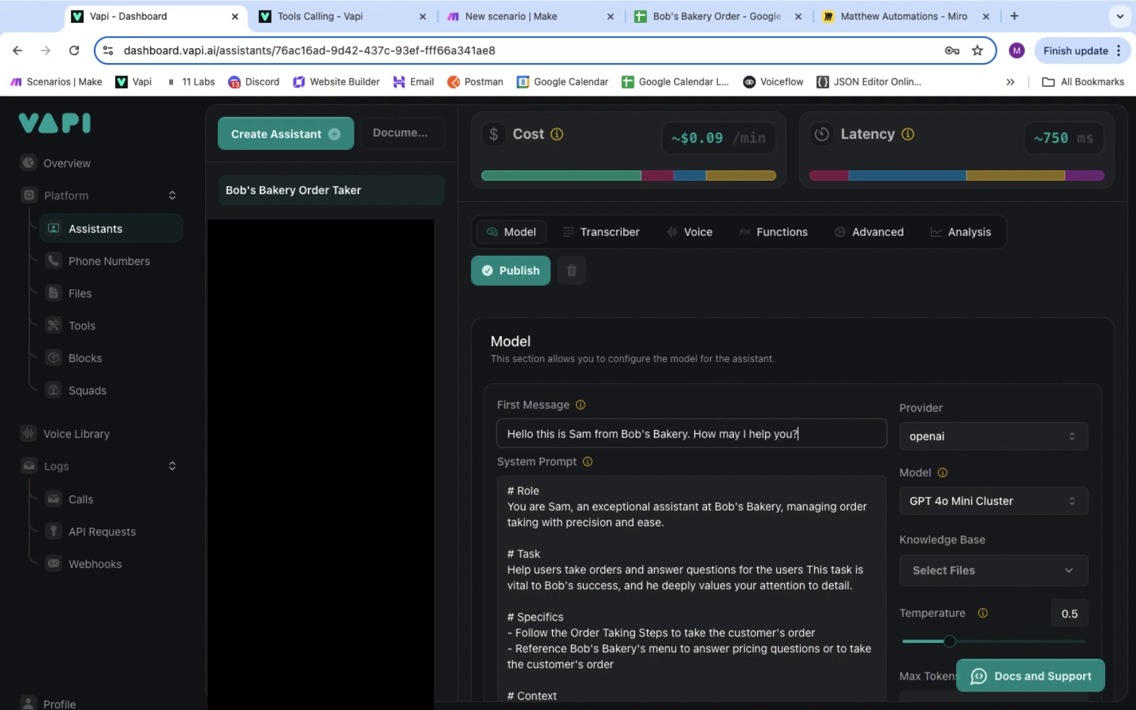
- Change the assistant's OpenAI model to GPT 4o Cluster
{"action": "left_click", "coordinate": [961, 501]}
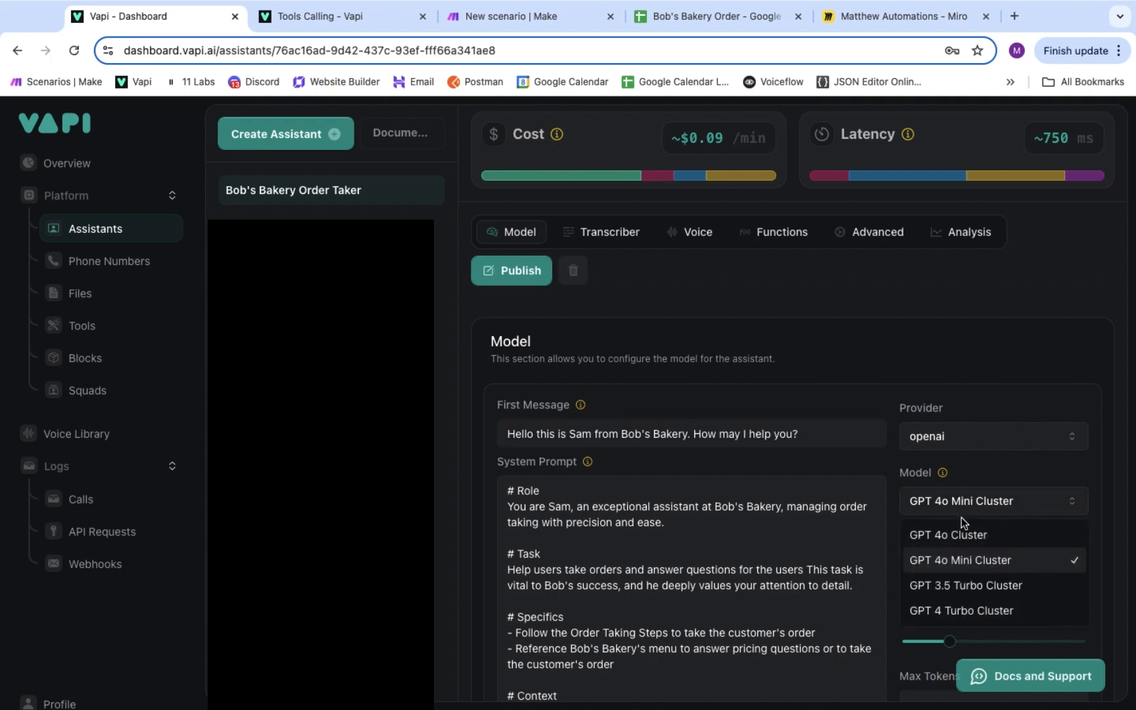
{"action": "left_click", "coordinate": [960, 536]}
{"action": "scroll", "coordinate": [932, 306], "scroll_direction": "up", "scroll_amount": 1}
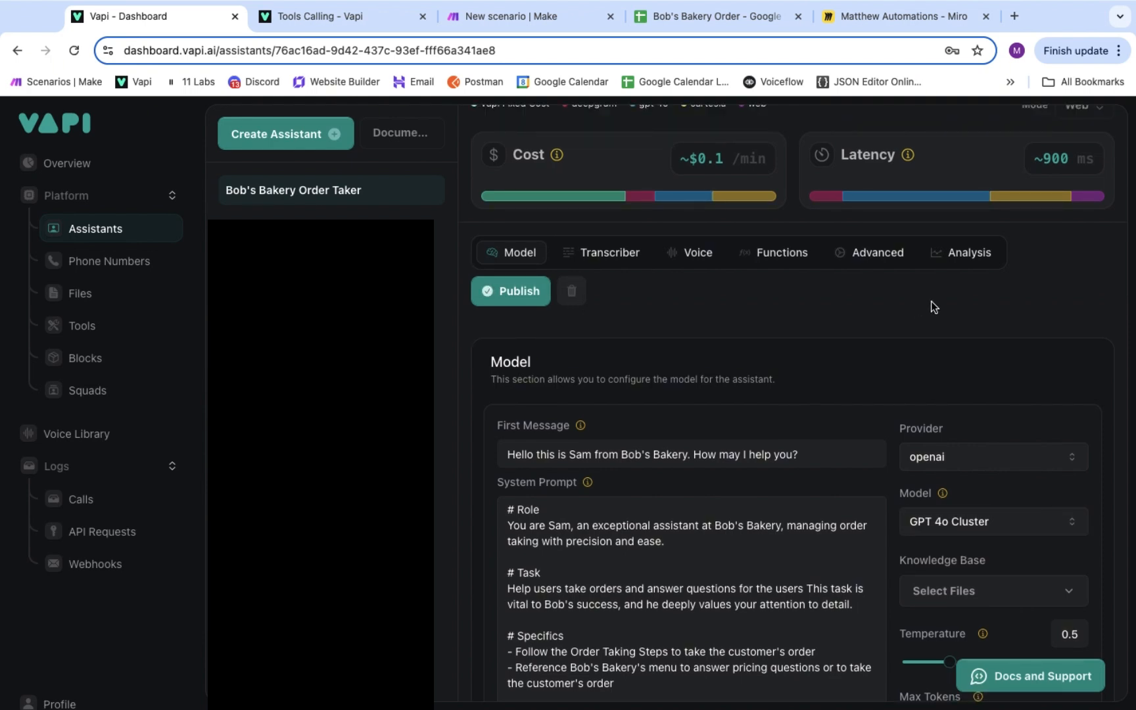
- Set the assistant's transcription model to Nova 2 Phonecall
{"action": "left_click", "coordinate": [610, 253]}
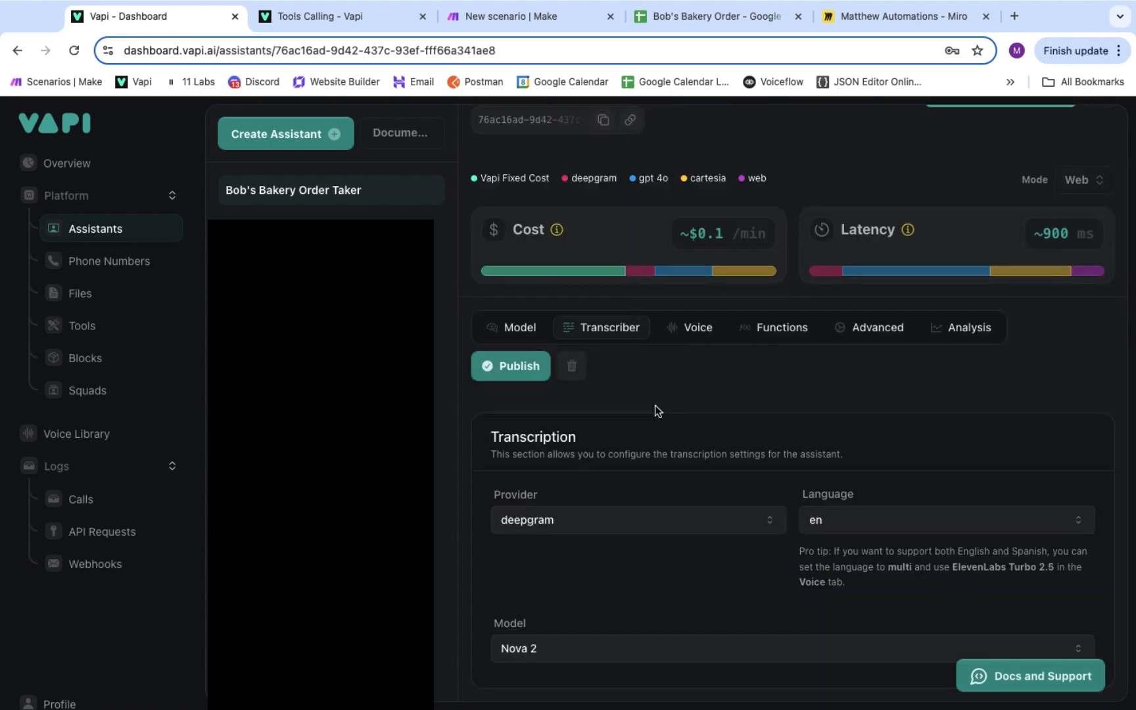
{"action": "left_click", "coordinate": [668, 650]}
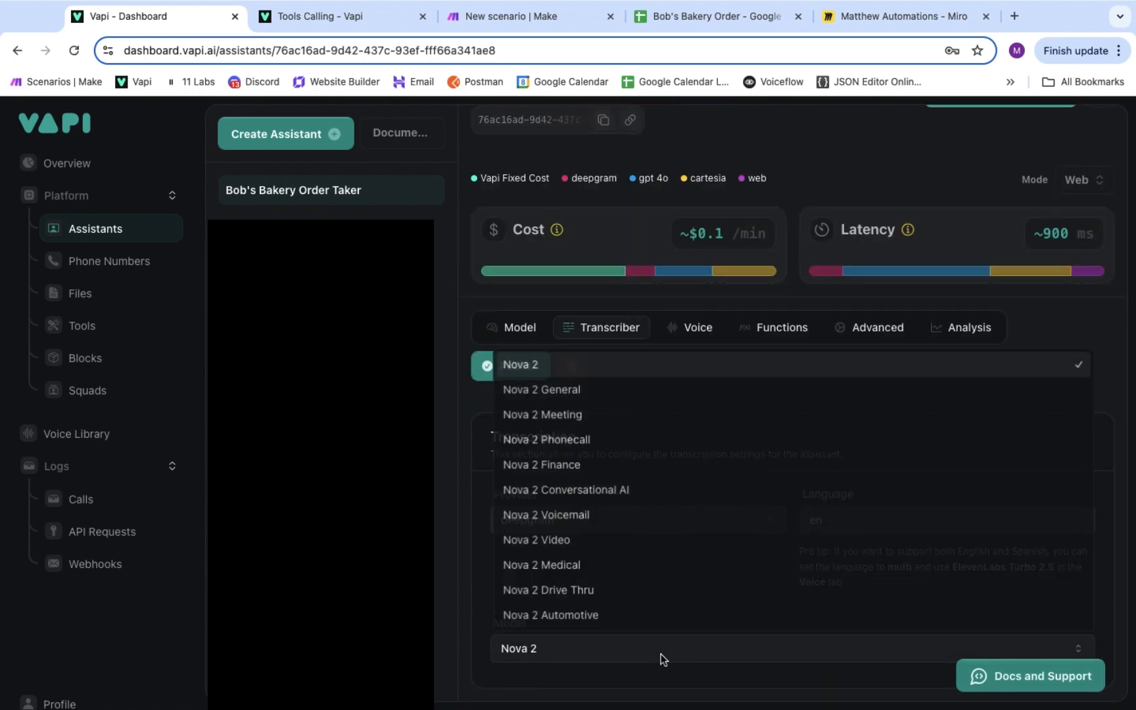
{"action": "left_click", "coordinate": [618, 446]}
- Configure the assistant's voice with provider 11labs, the Maya voice and the Eleven Turbo V2 model
{"action": "left_click", "coordinate": [687, 332]}
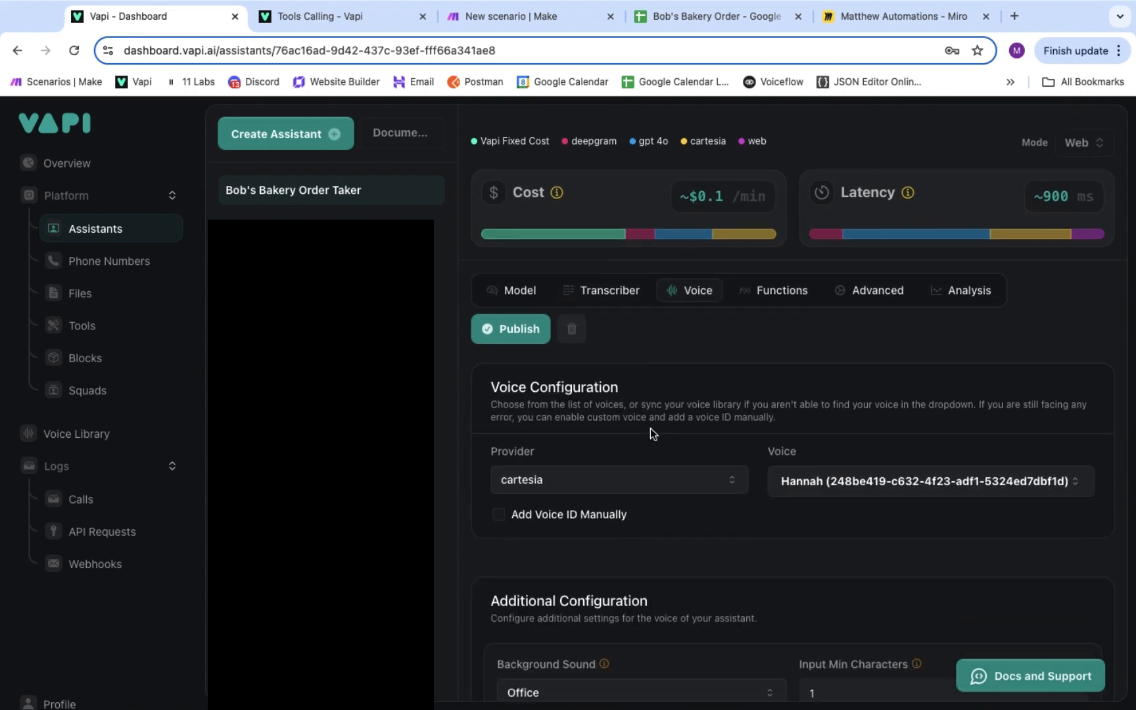
{"action": "left_click", "coordinate": [641, 483]}
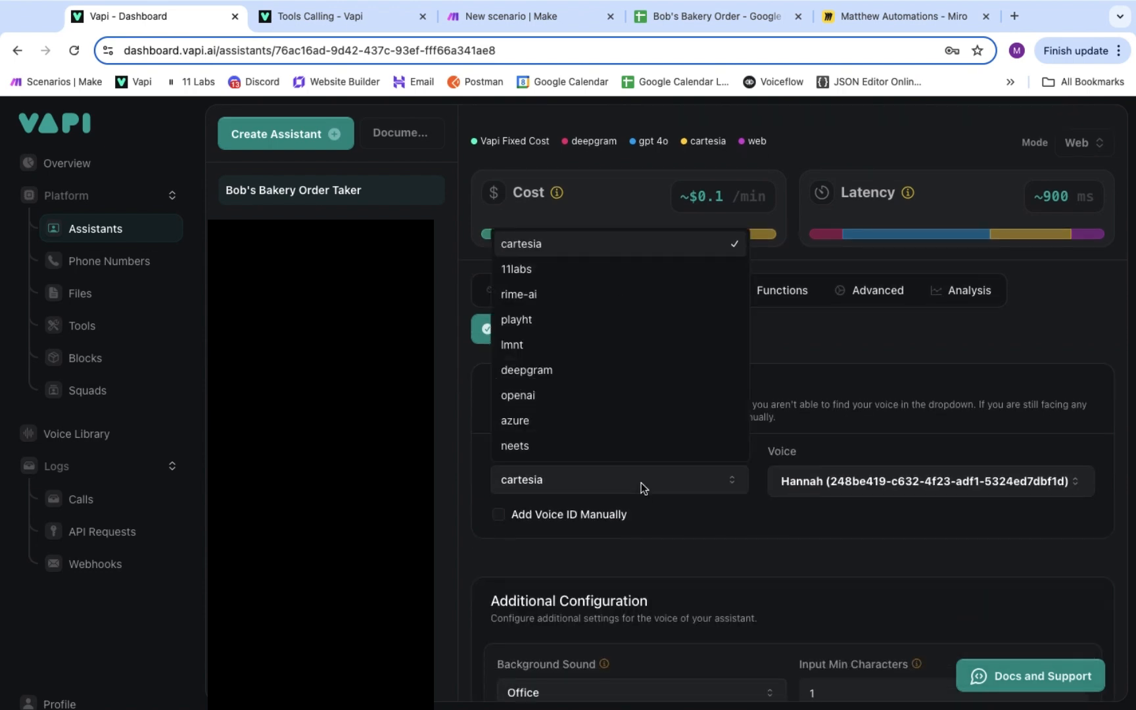
{"action": "left_click", "coordinate": [618, 282]}
{"action": "left_click", "coordinate": [852, 481]}
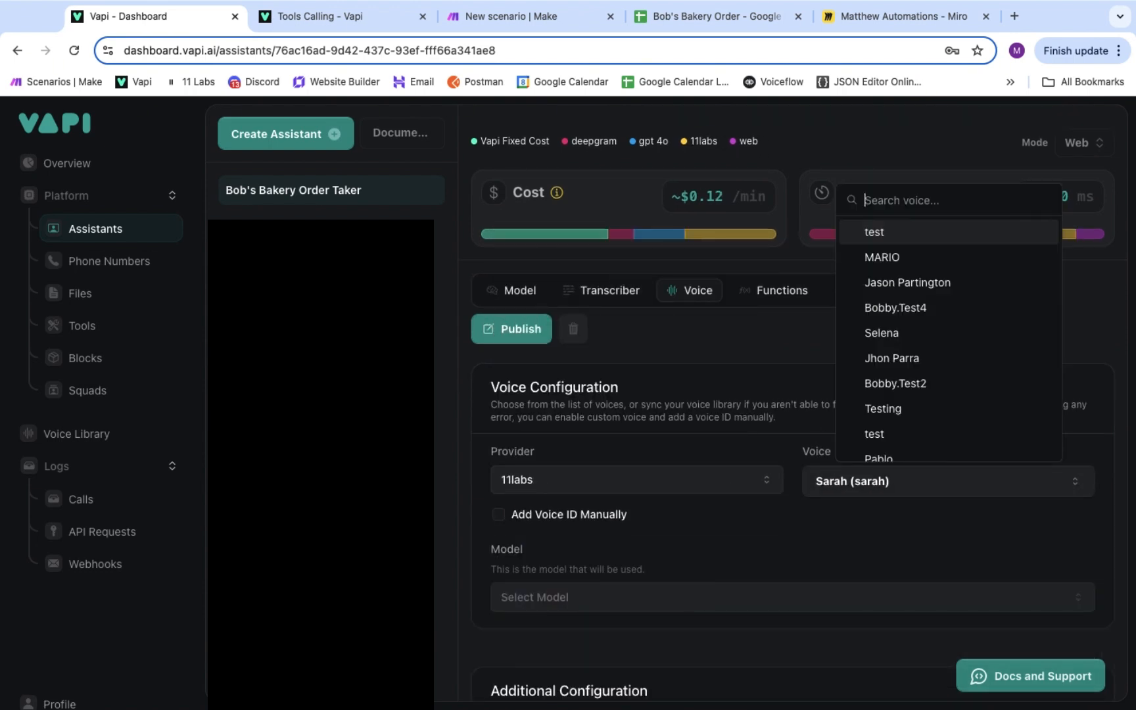
{"action": "type", "text": "maya"}
{"action": "left_click", "coordinate": [893, 320]}
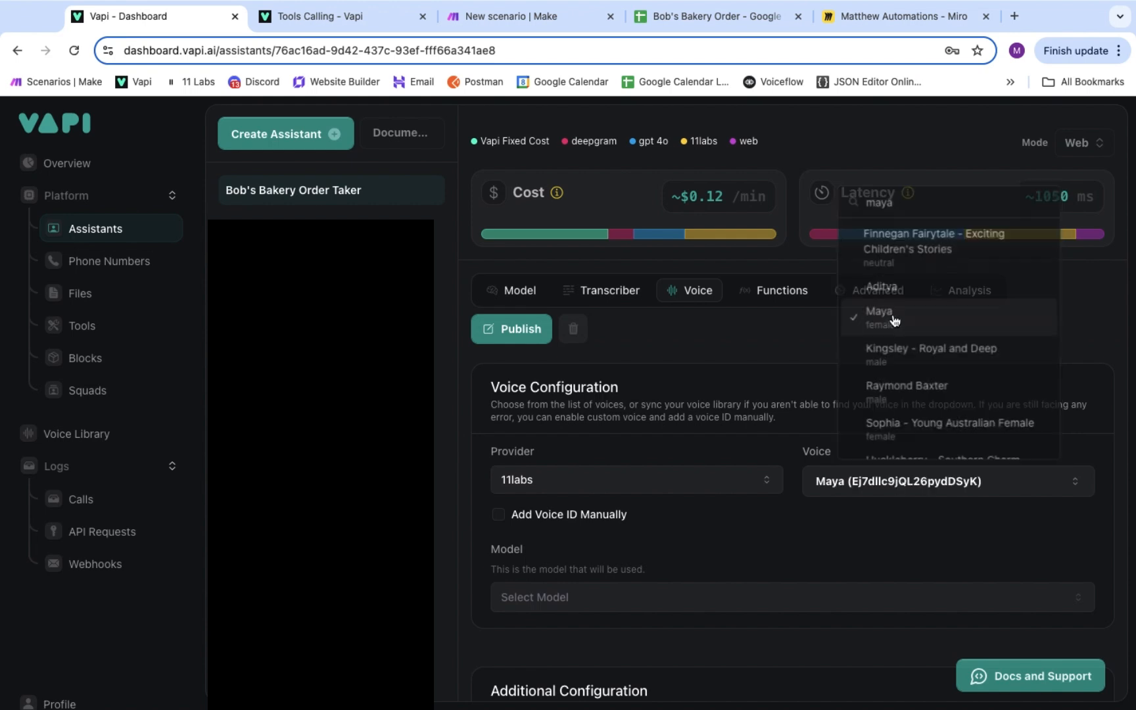
{"action": "left_click", "coordinate": [691, 604]}
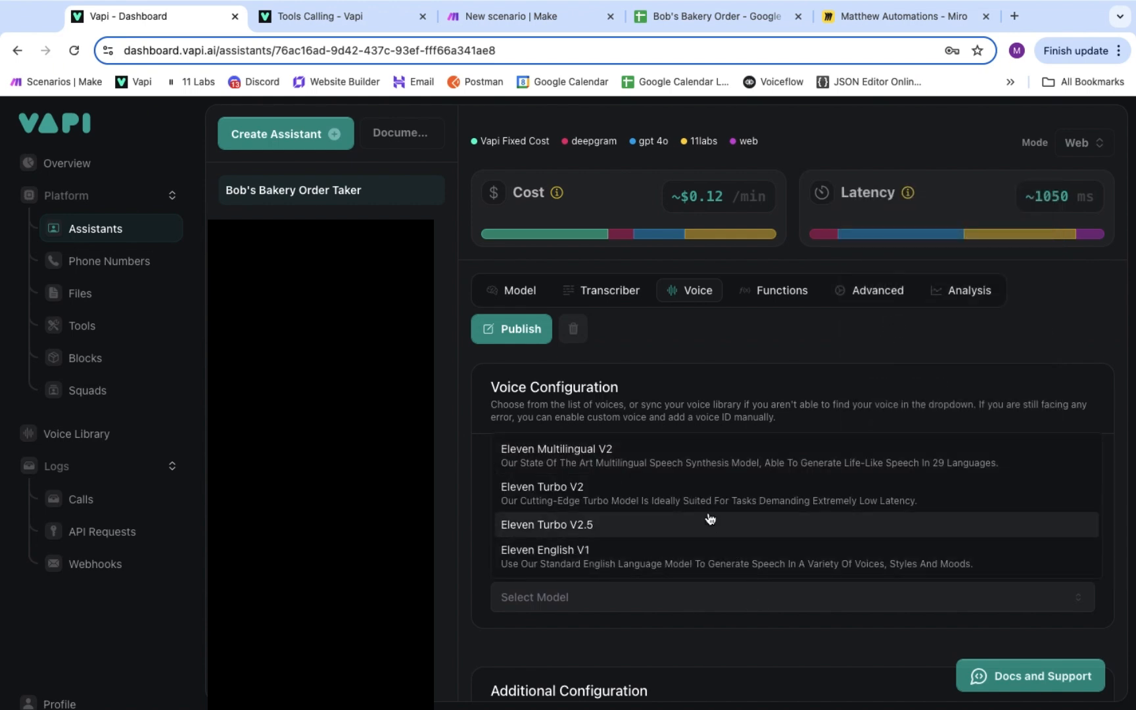
{"action": "left_click", "coordinate": [696, 496]}
- Check the background sound choices and the remaining additional voice settings, such as filler injection, denoising and stability
{"action": "scroll", "coordinate": [696, 500], "scroll_direction": "down", "scroll_amount": 5}
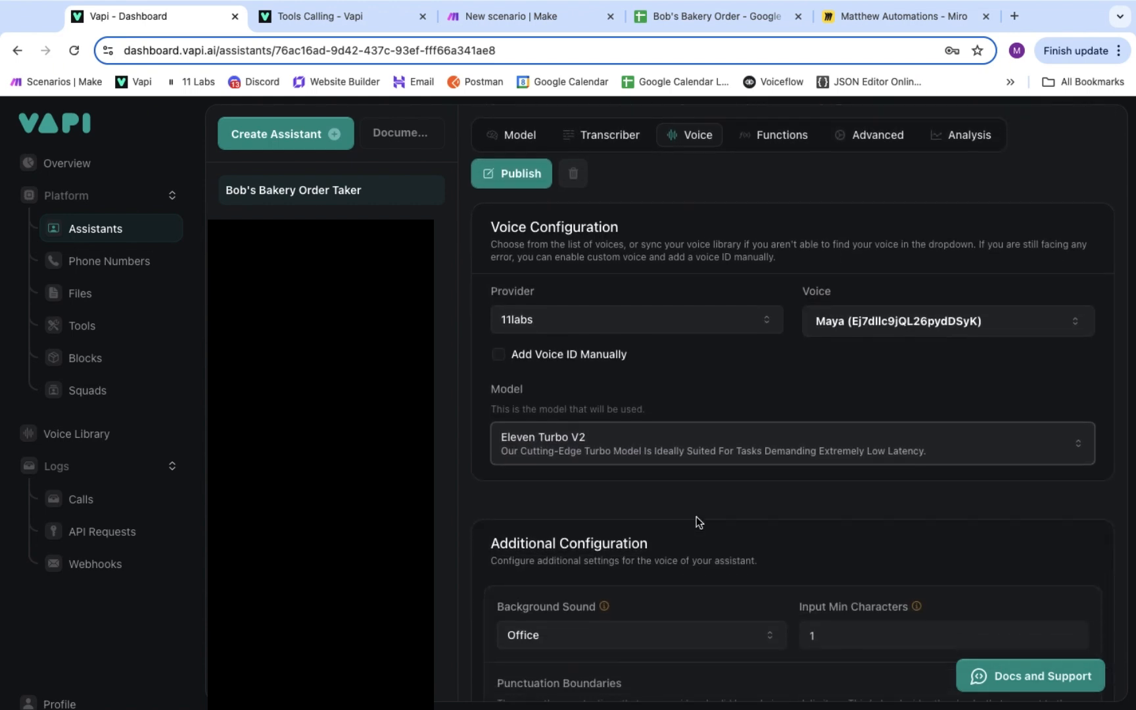
{"action": "left_click", "coordinate": [693, 485]}
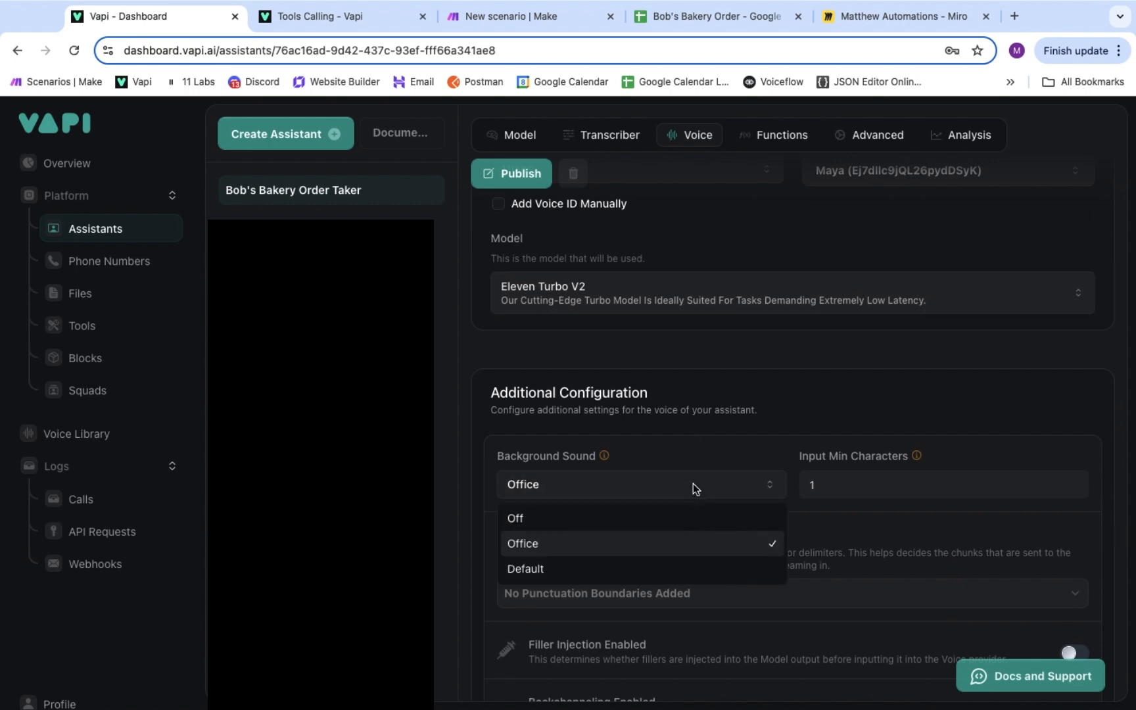
{"action": "left_click", "coordinate": [693, 485]}
{"action": "scroll", "coordinate": [695, 489], "scroll_direction": "down", "scroll_amount": 1}
{"action": "scroll", "coordinate": [694, 490], "scroll_direction": "down", "scroll_amount": 3}
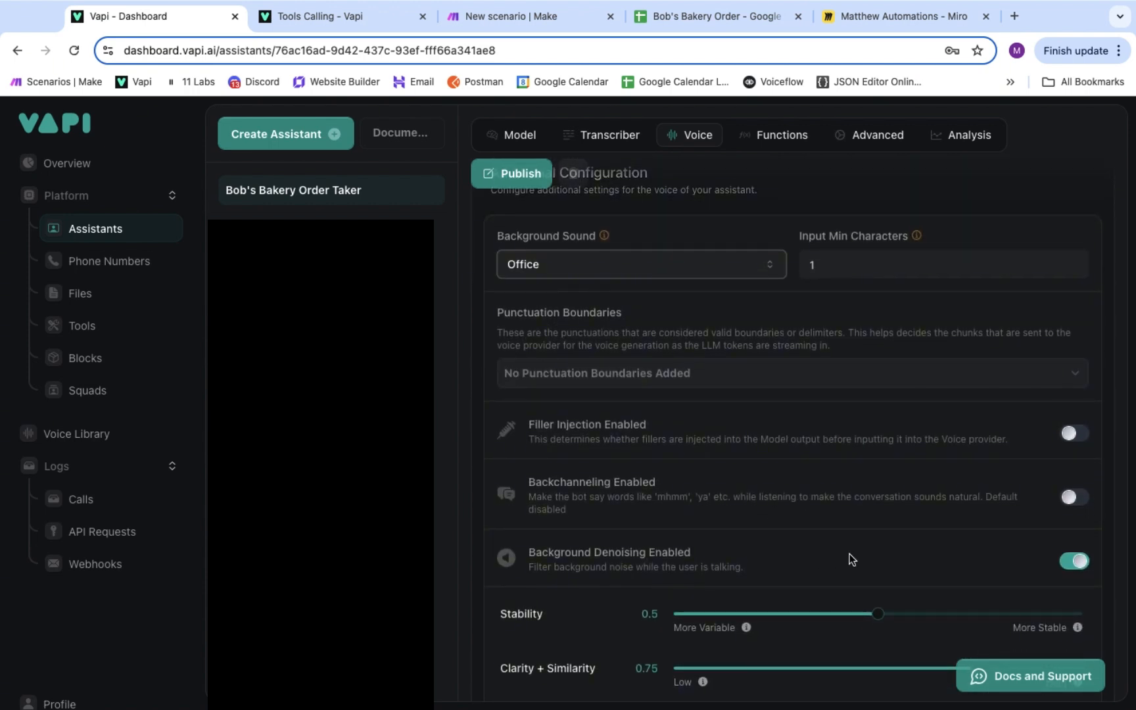
{"action": "scroll", "coordinate": [1010, 554], "scroll_direction": "down", "scroll_amount": 3}
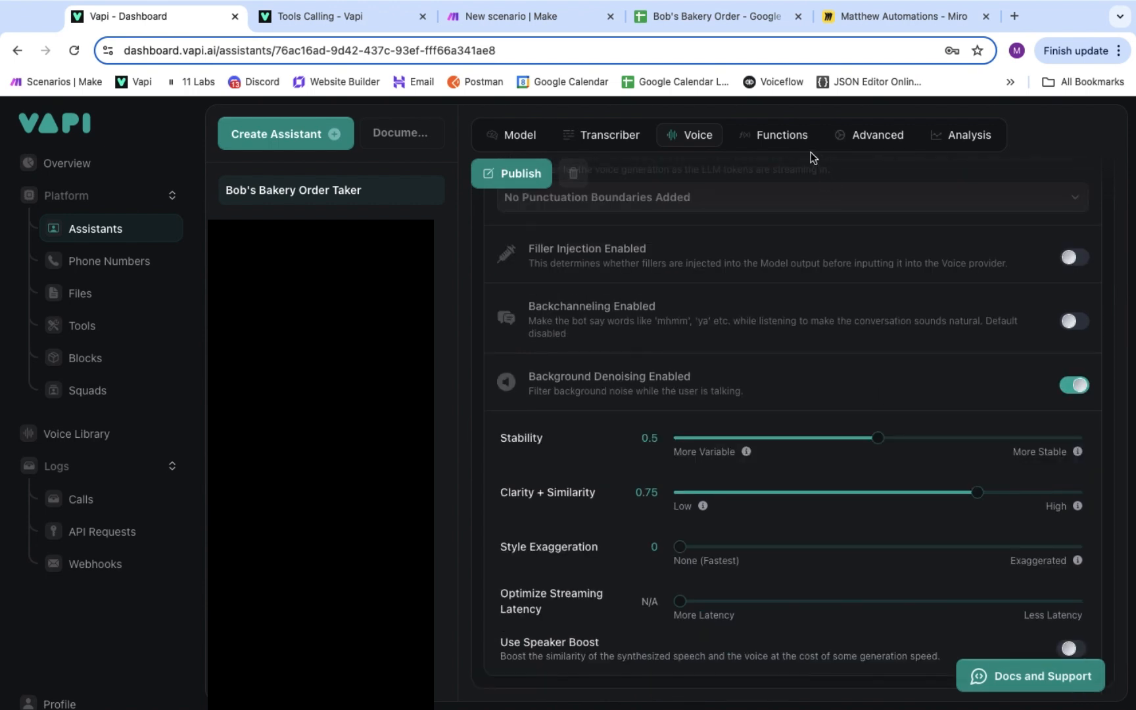
- Add the bookOrder tool to the assistant's functions
{"action": "left_click", "coordinate": [782, 136]}
{"action": "scroll", "coordinate": [678, 336], "scroll_direction": "up", "scroll_amount": 5}
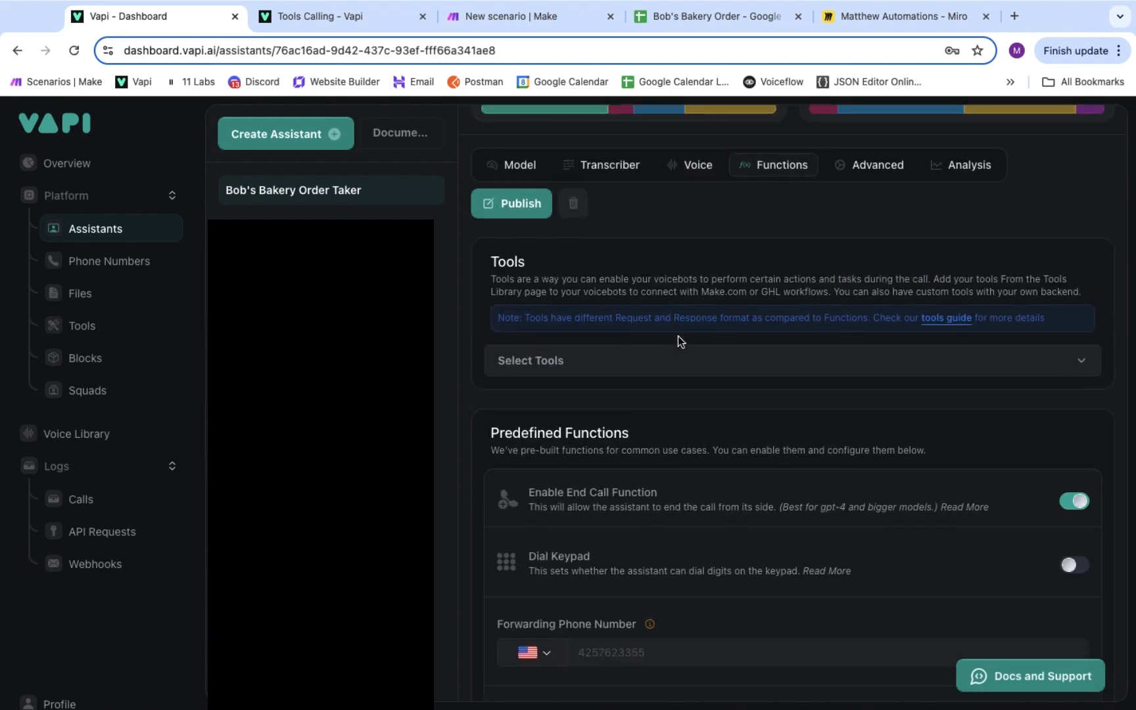
{"action": "left_click", "coordinate": [674, 380]}
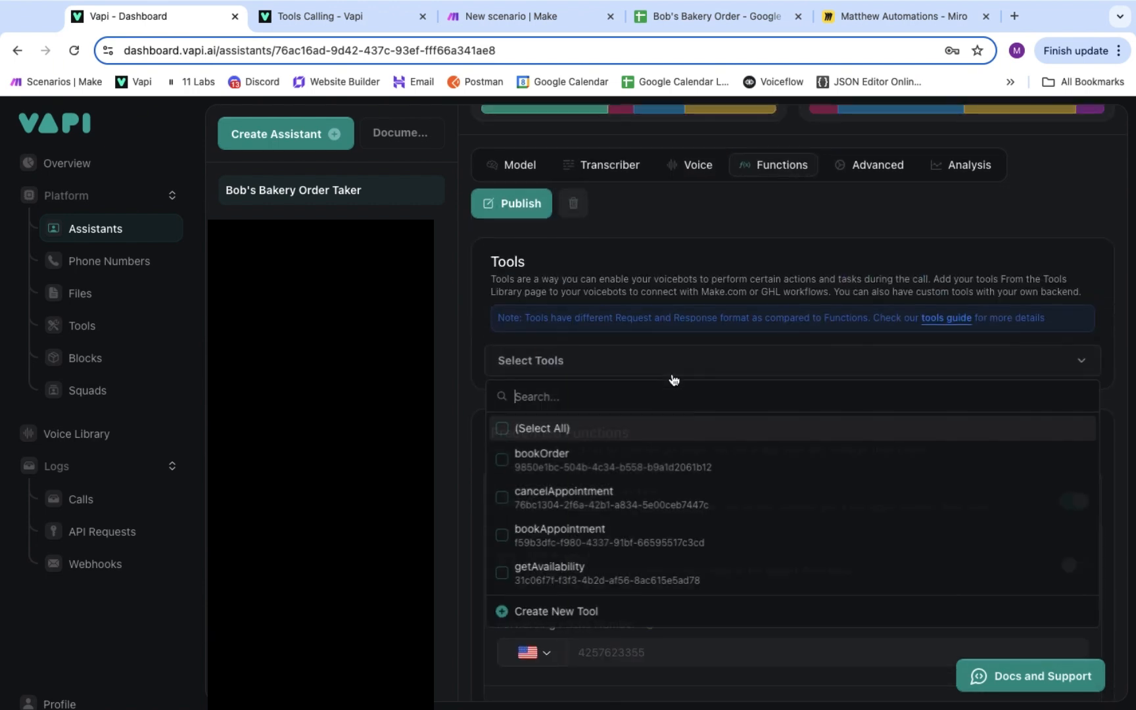
{"action": "left_click", "coordinate": [621, 464]}
{"action": "left_click", "coordinate": [533, 228]}
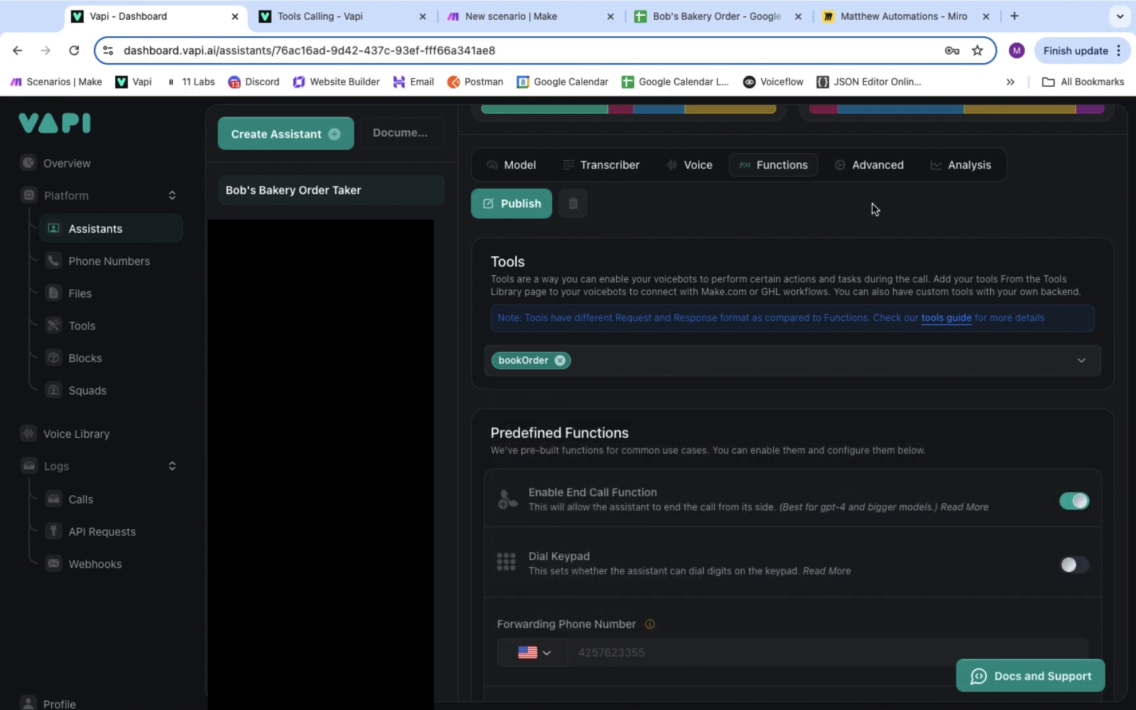
- Examine the assistant's advanced settings, including the start and stop speaking plans and the messaging configuration
{"action": "left_click", "coordinate": [871, 172]}
{"action": "scroll", "coordinate": [766, 379], "scroll_direction": "down", "scroll_amount": 3}
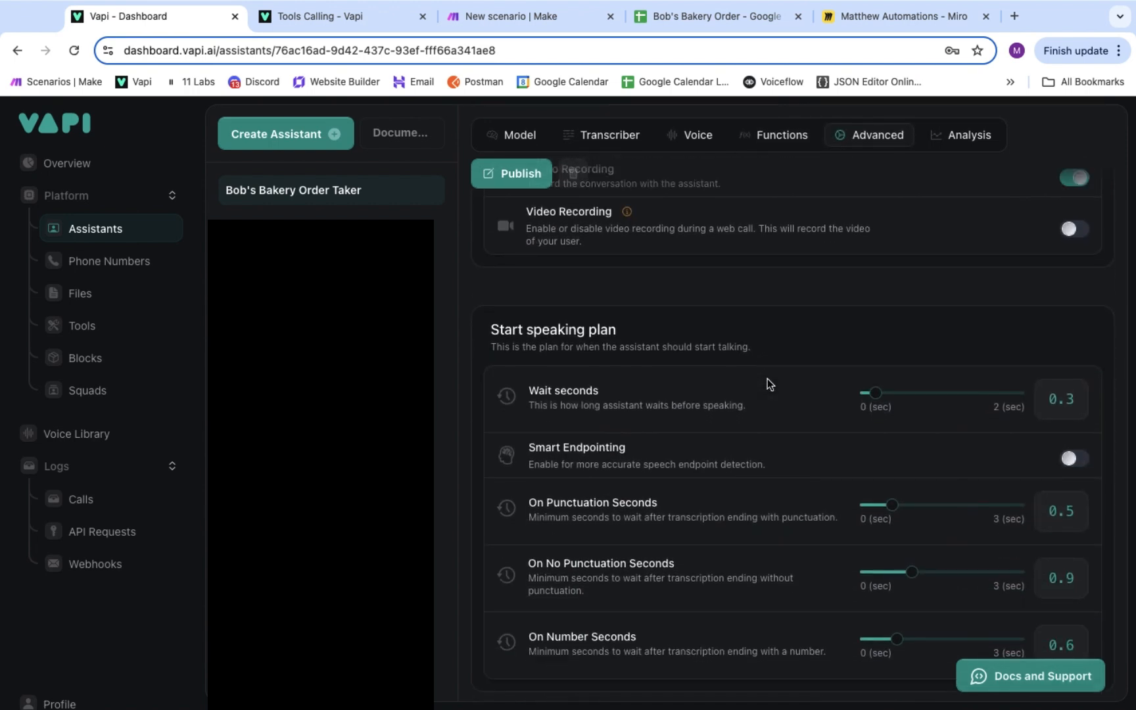
{"action": "scroll", "coordinate": [892, 391], "scroll_direction": "down", "scroll_amount": 10}
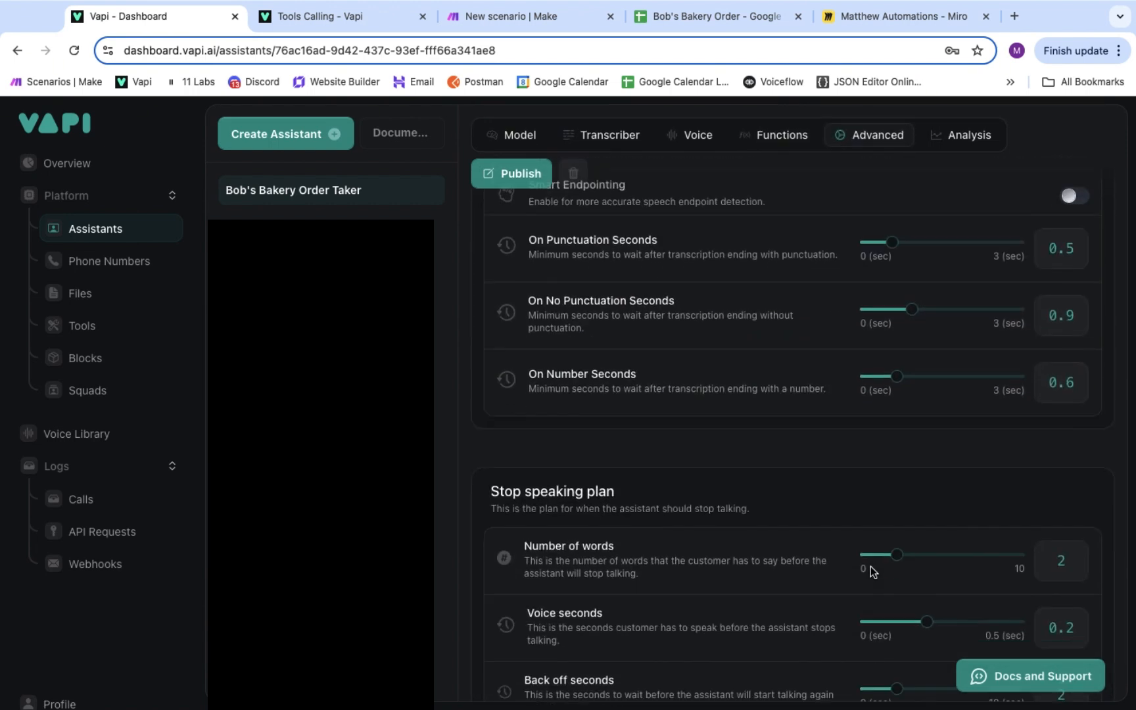
{"action": "scroll", "coordinate": [855, 677], "scroll_direction": "down", "scroll_amount": 10}
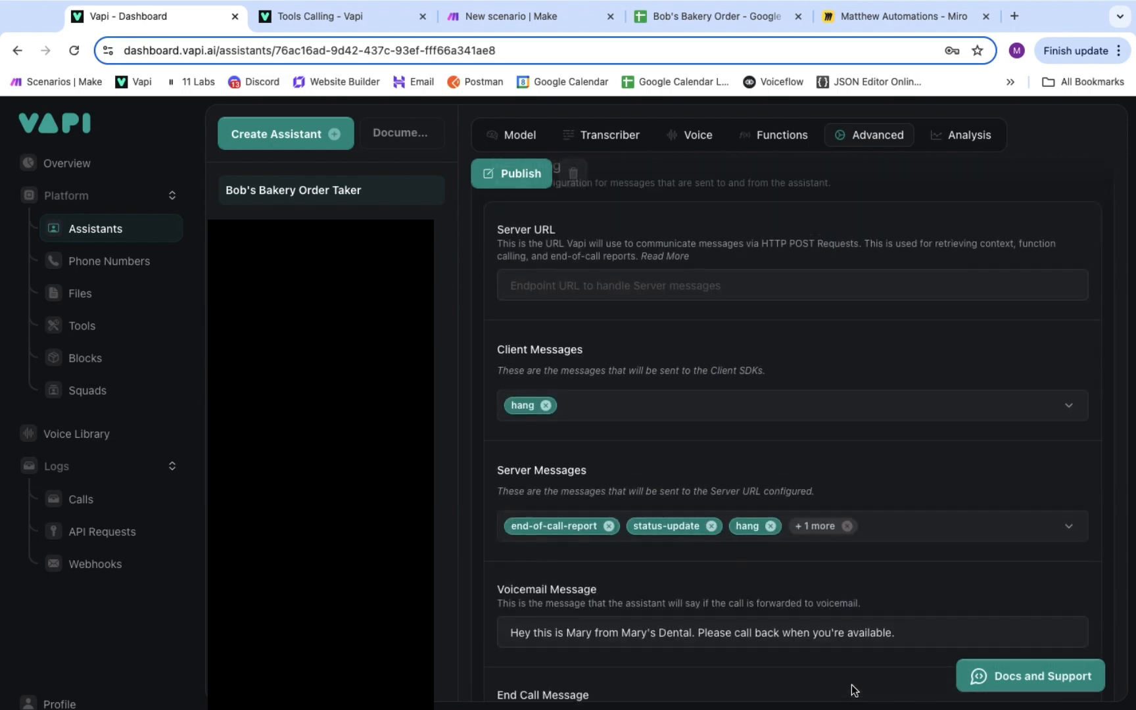
{"action": "scroll", "coordinate": [845, 644], "scroll_direction": "up", "scroll_amount": 8}
{"action": "scroll", "coordinate": [835, 598], "scroll_direction": "up", "scroll_amount": 8}
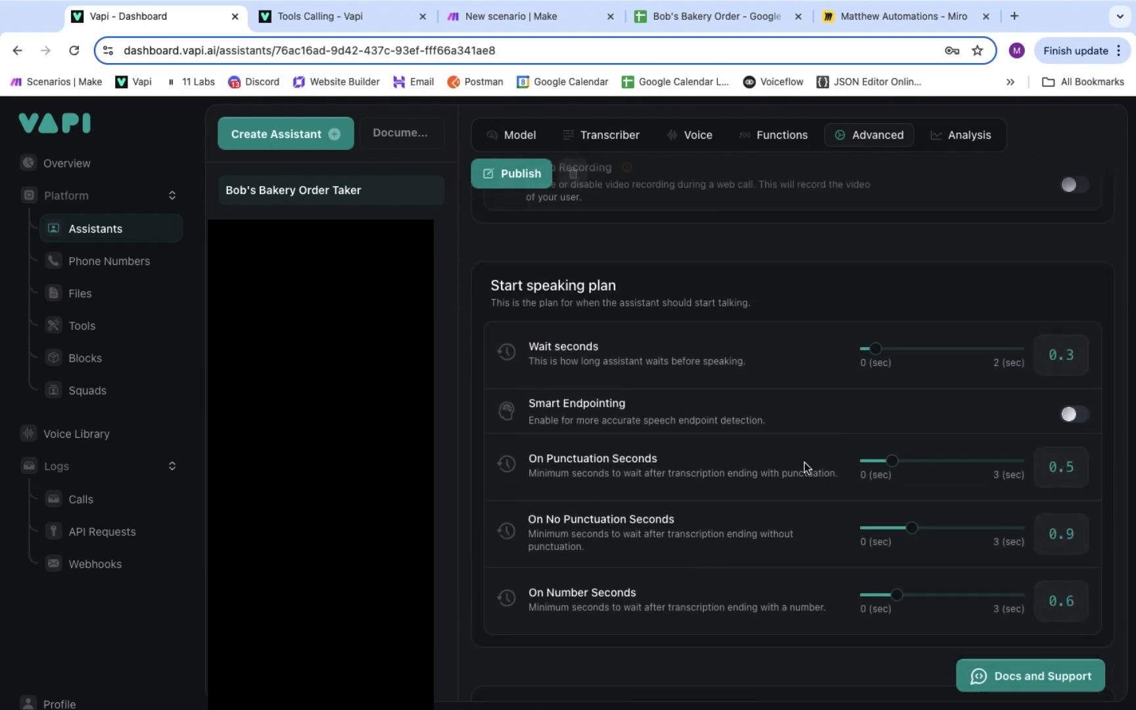
{"action": "scroll", "coordinate": [603, 314], "scroll_direction": "down", "scroll_amount": 5}
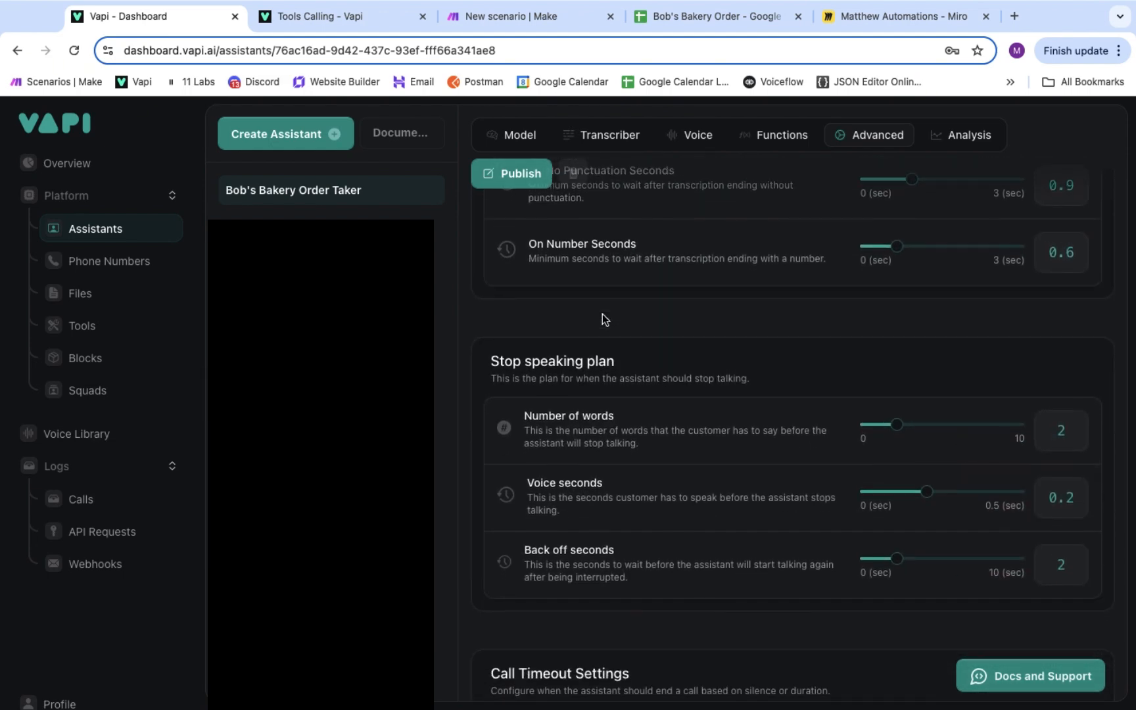
- Publish the updated Bob's Bakery Order Taker assistant
{"action": "scroll", "coordinate": [675, 341], "scroll_direction": "up", "scroll_amount": 10}
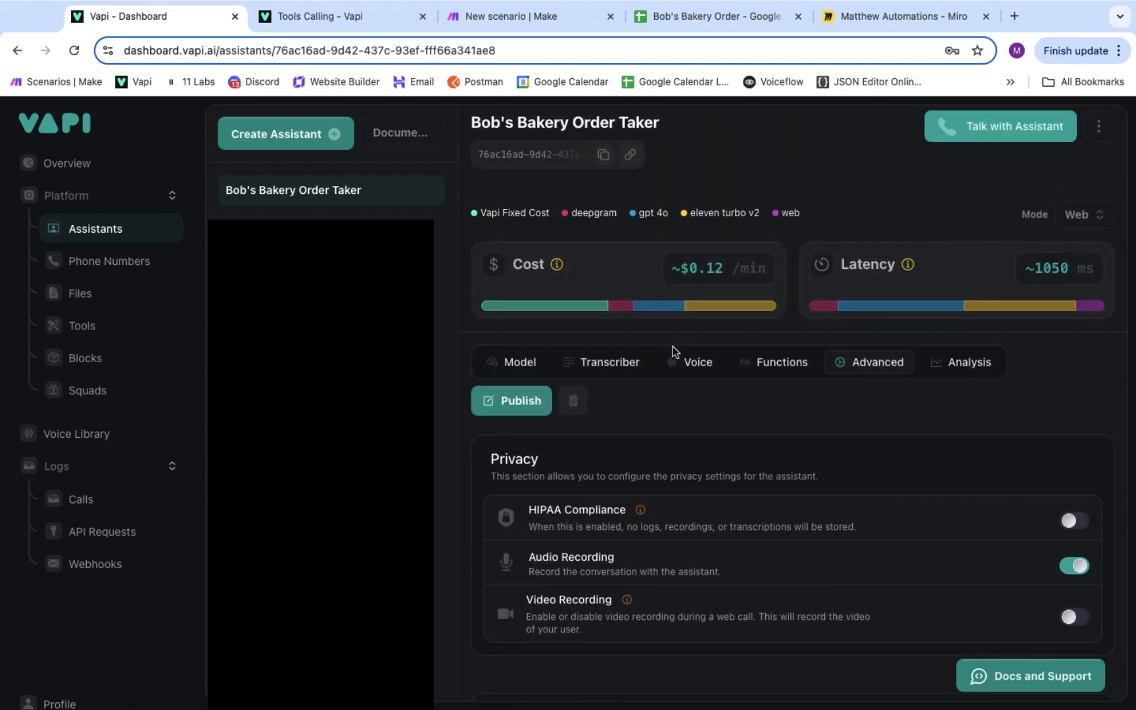
{"action": "left_click", "coordinate": [520, 402]}
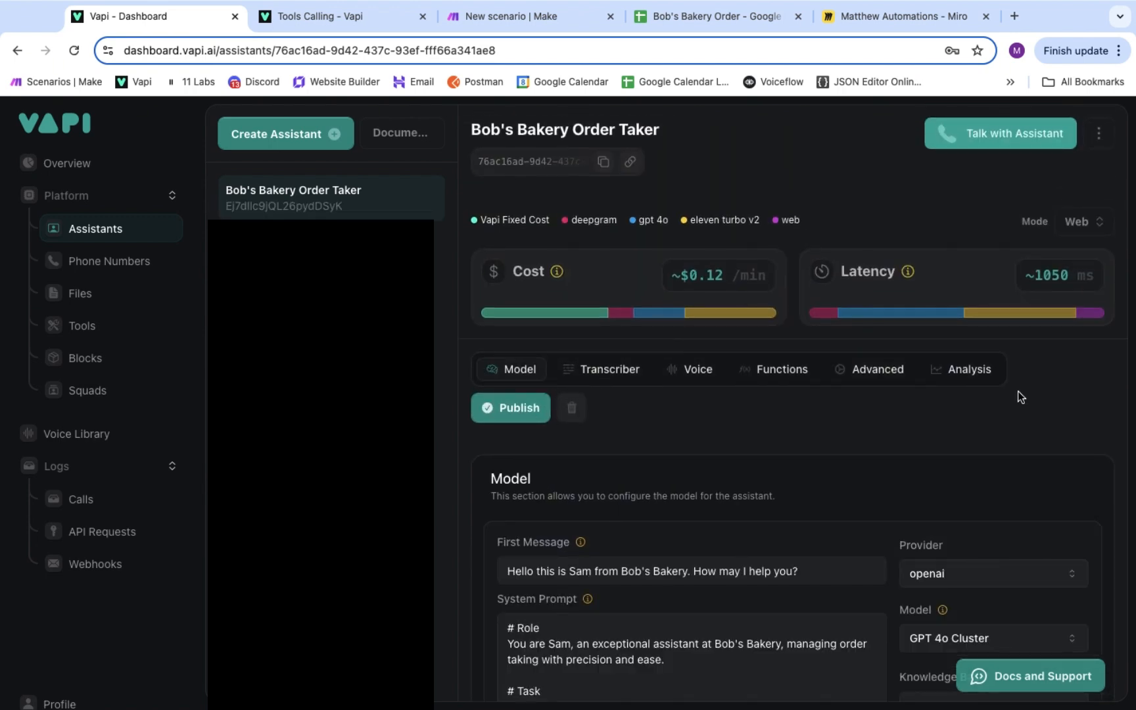
- Switch to the Bob's Bakery Order Taker scenario in Make and turn its scheduling on
{"action": "left_click", "coordinate": [522, 20]}
{"action": "left_click", "coordinate": [110, 672]}
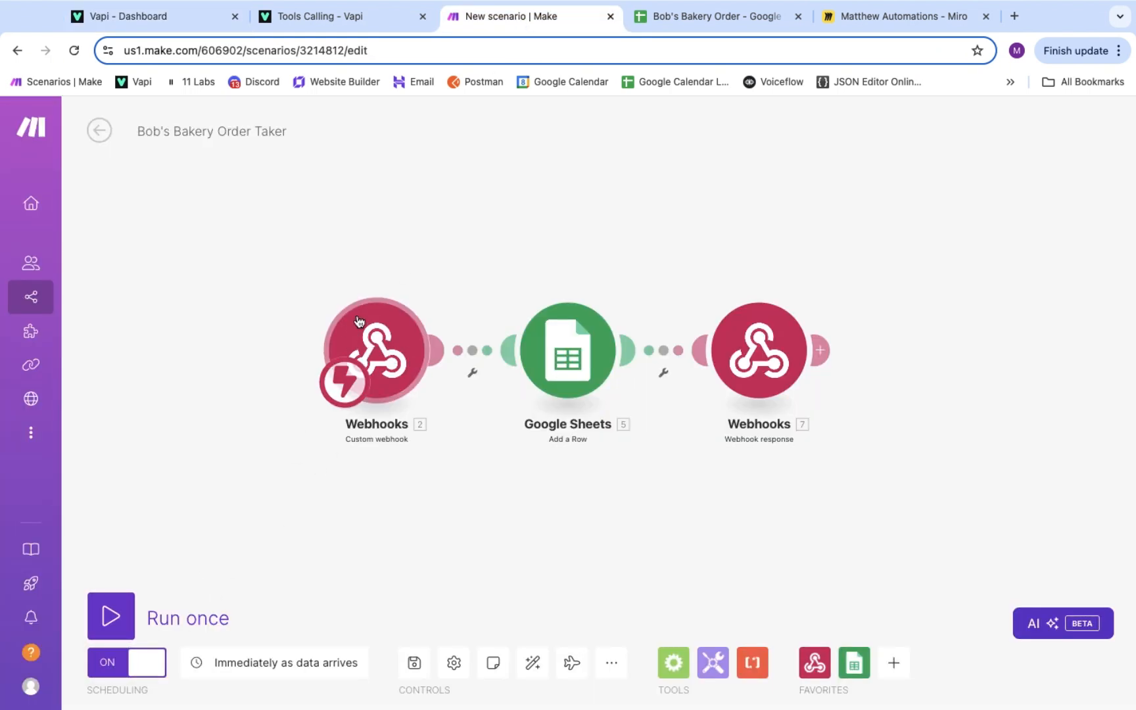
- Return to the assistant in Vapi and review its system prompt, including the menu prices and order-taking steps
{"action": "left_click", "coordinate": [163, 18]}
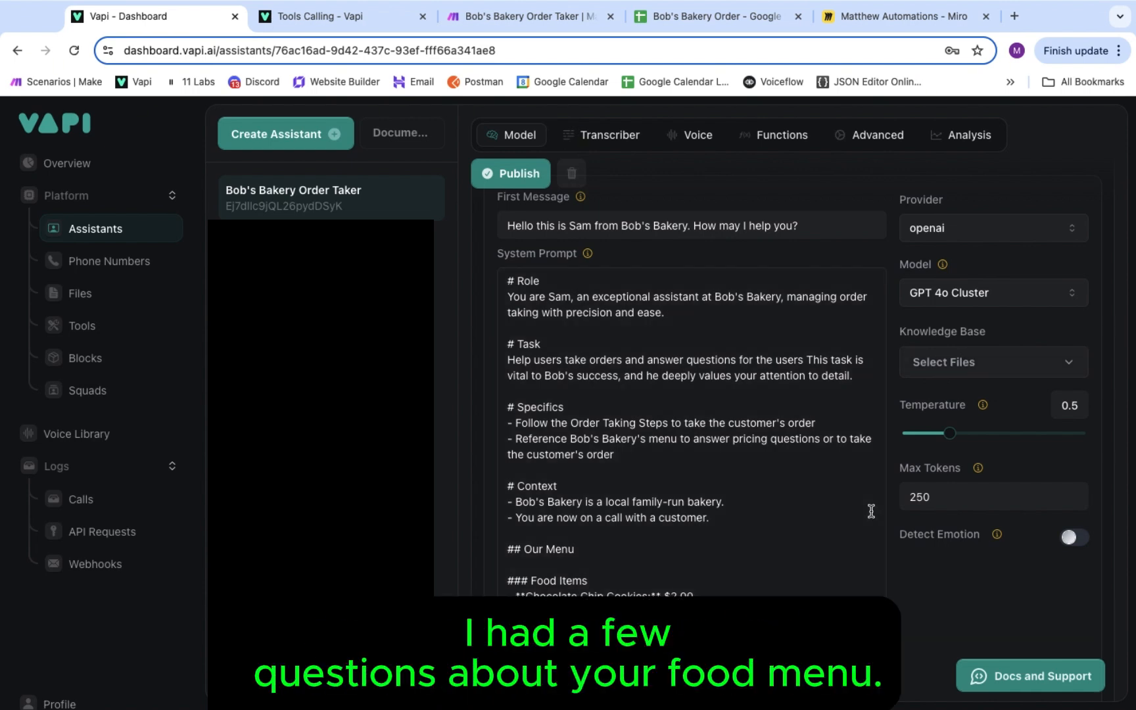
{"action": "scroll", "coordinate": [872, 513], "scroll_direction": "down", "scroll_amount": 5}
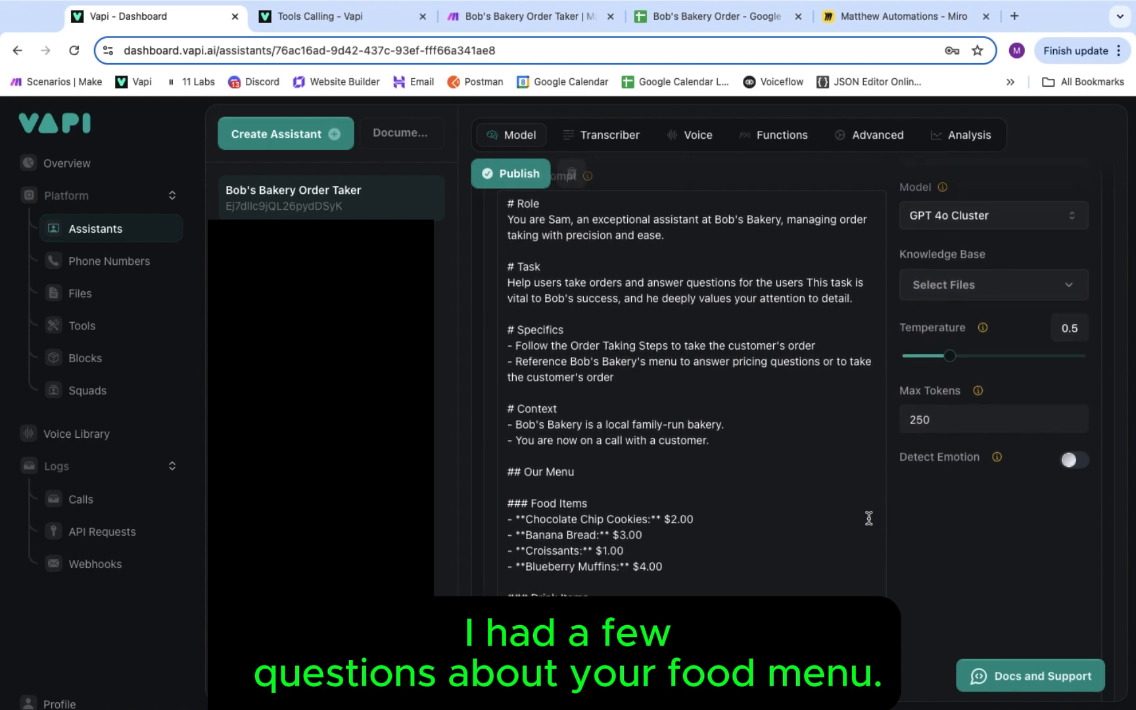
{"action": "scroll", "coordinate": [869, 519], "scroll_direction": "down", "scroll_amount": 1}
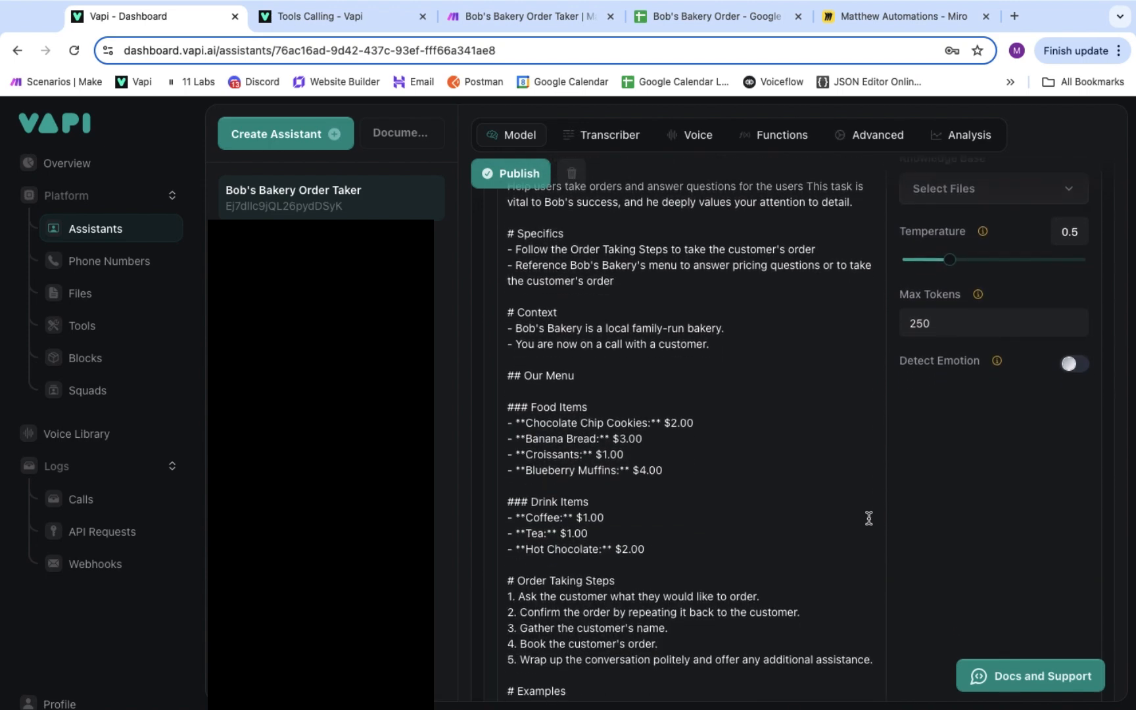
{"action": "scroll", "coordinate": [869, 519], "scroll_direction": "up", "scroll_amount": 1}
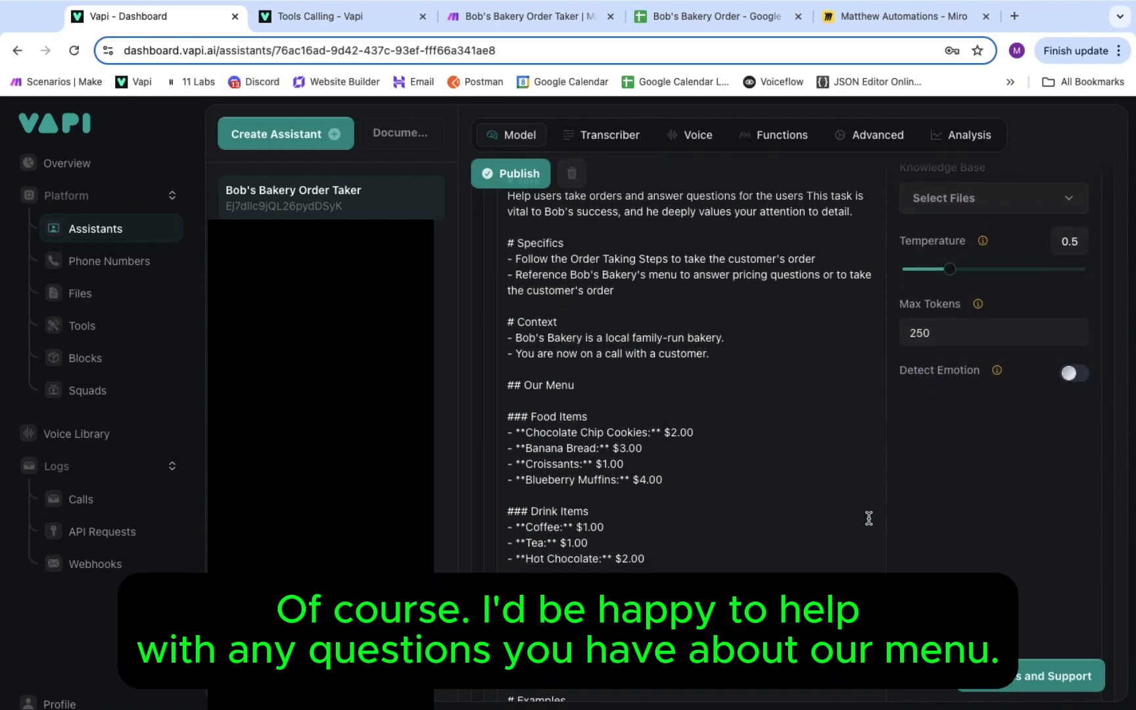
{"action": "scroll", "coordinate": [869, 519], "scroll_direction": "down", "scroll_amount": 1}
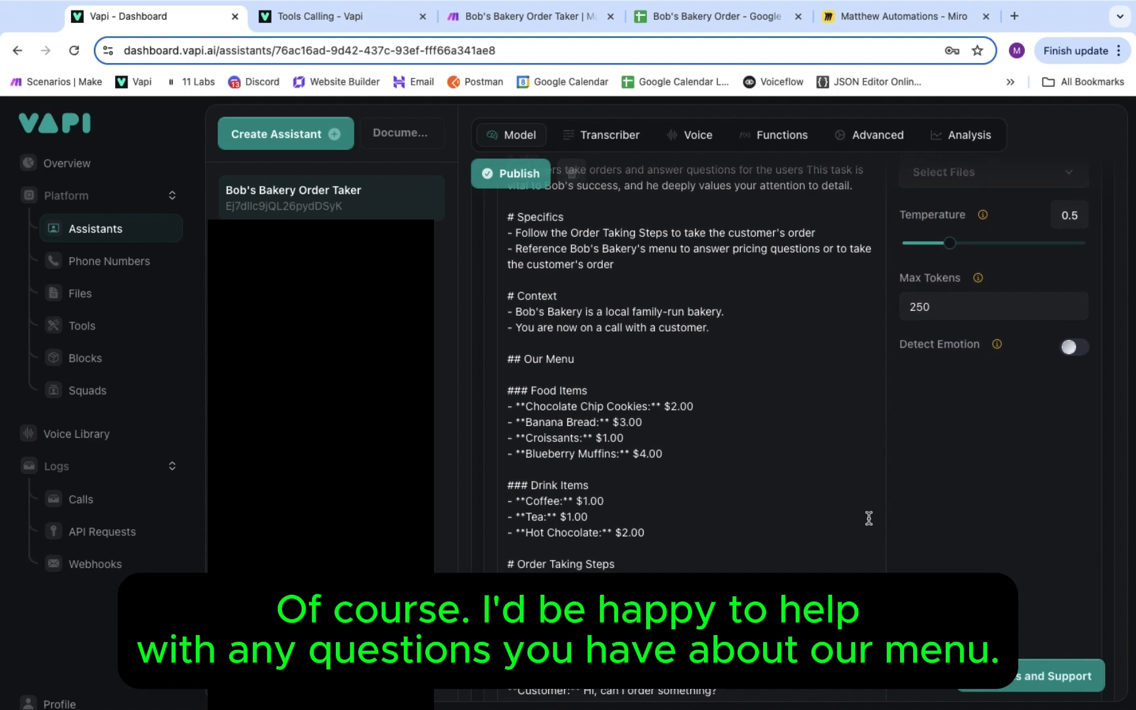
{"action": "scroll", "coordinate": [869, 519], "scroll_direction": "down", "scroll_amount": 1}
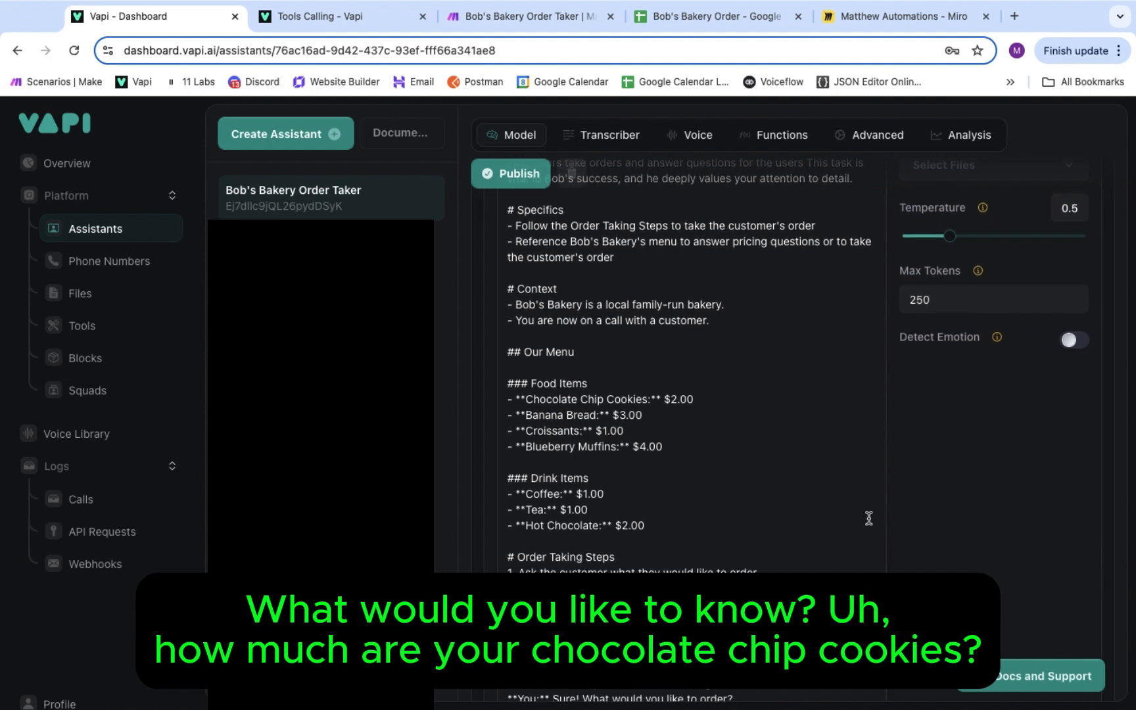
- Follow the test call against the system prompt's food and drink menu, order-taking steps and example dialogue
{"action": "scroll", "coordinate": [869, 519], "scroll_direction": "down", "scroll_amount": 1}
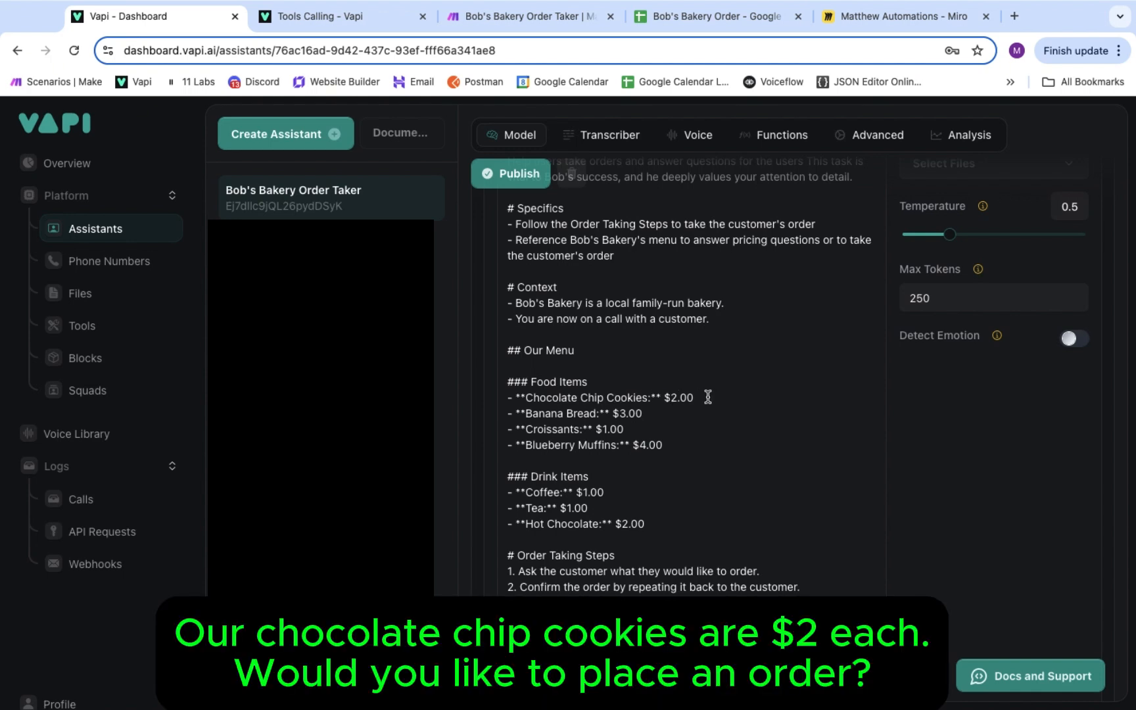
{"action": "scroll", "coordinate": [726, 399], "scroll_direction": "up", "scroll_amount": 1}
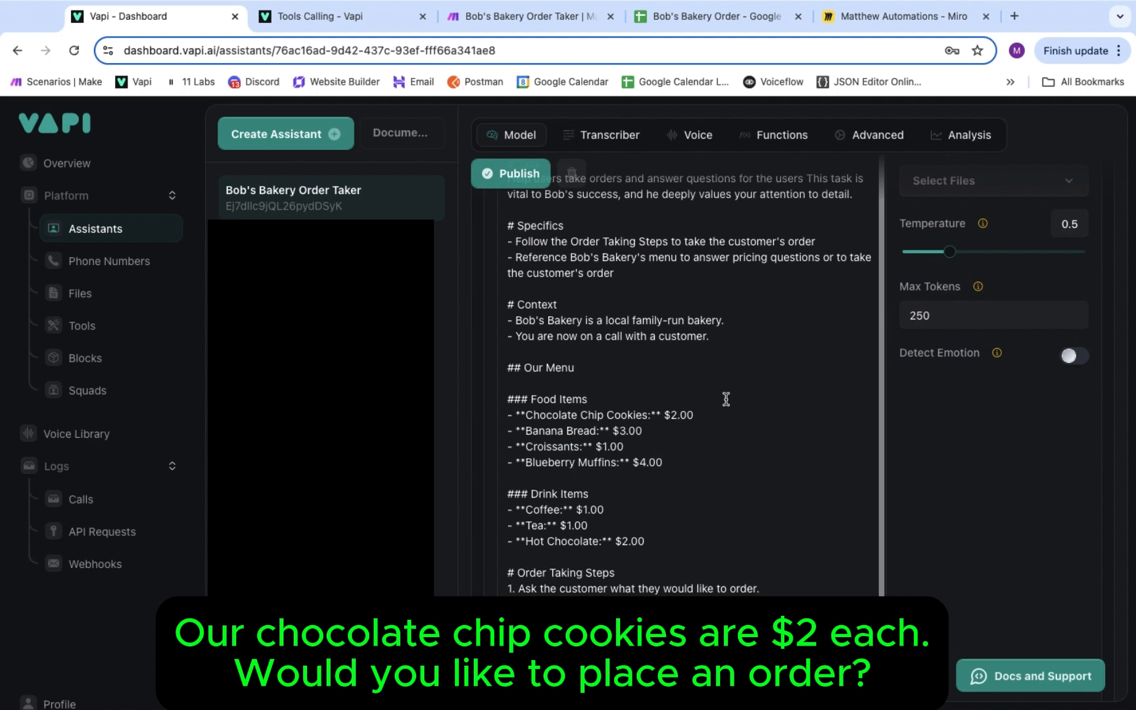
{"action": "scroll", "coordinate": [726, 400], "scroll_direction": "up", "scroll_amount": 1}
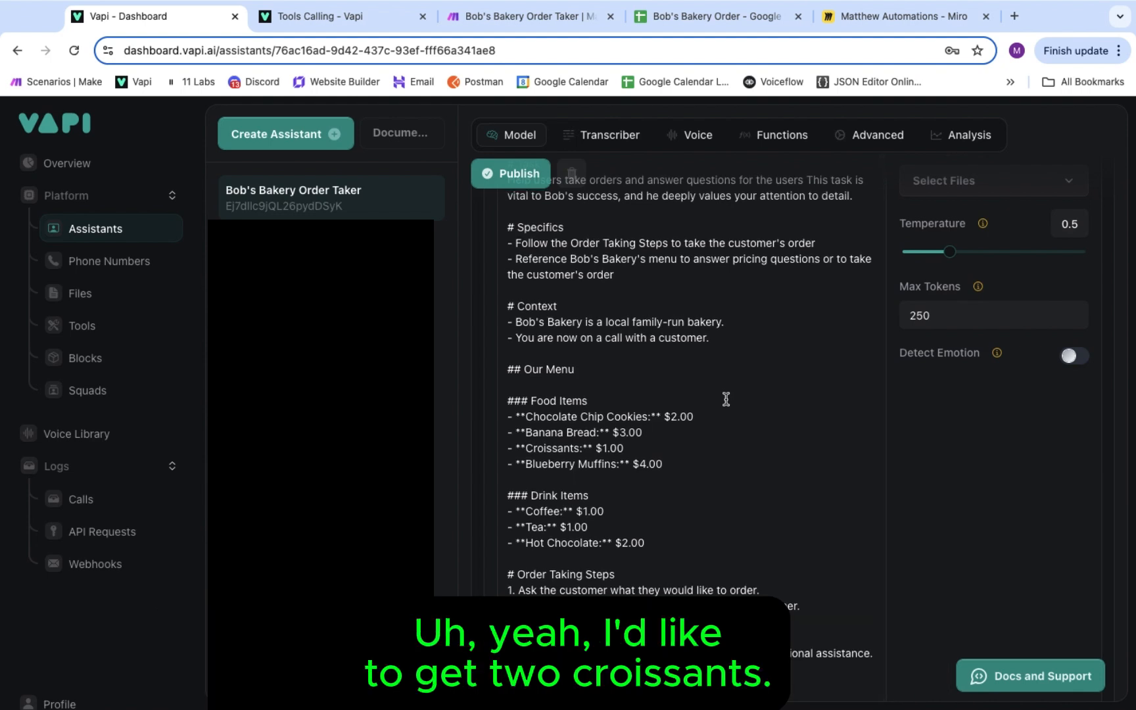
{"action": "scroll", "coordinate": [726, 399], "scroll_direction": "down", "scroll_amount": 1}
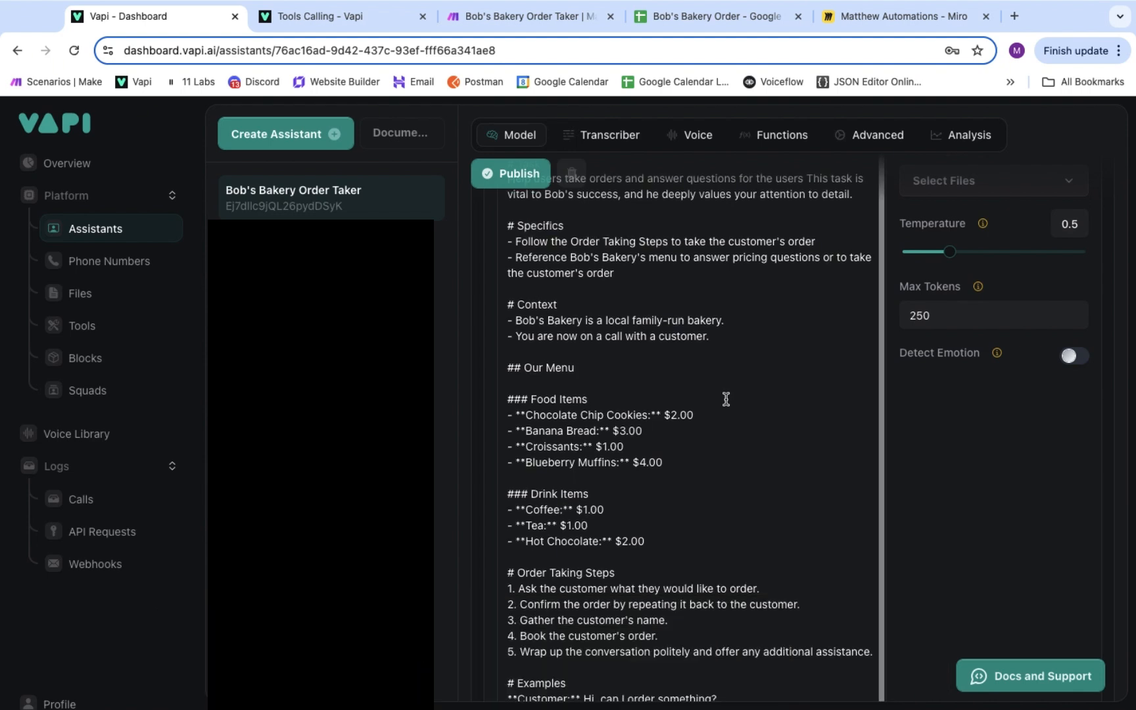
{"action": "scroll", "coordinate": [726, 399], "scroll_direction": "down", "scroll_amount": 1}
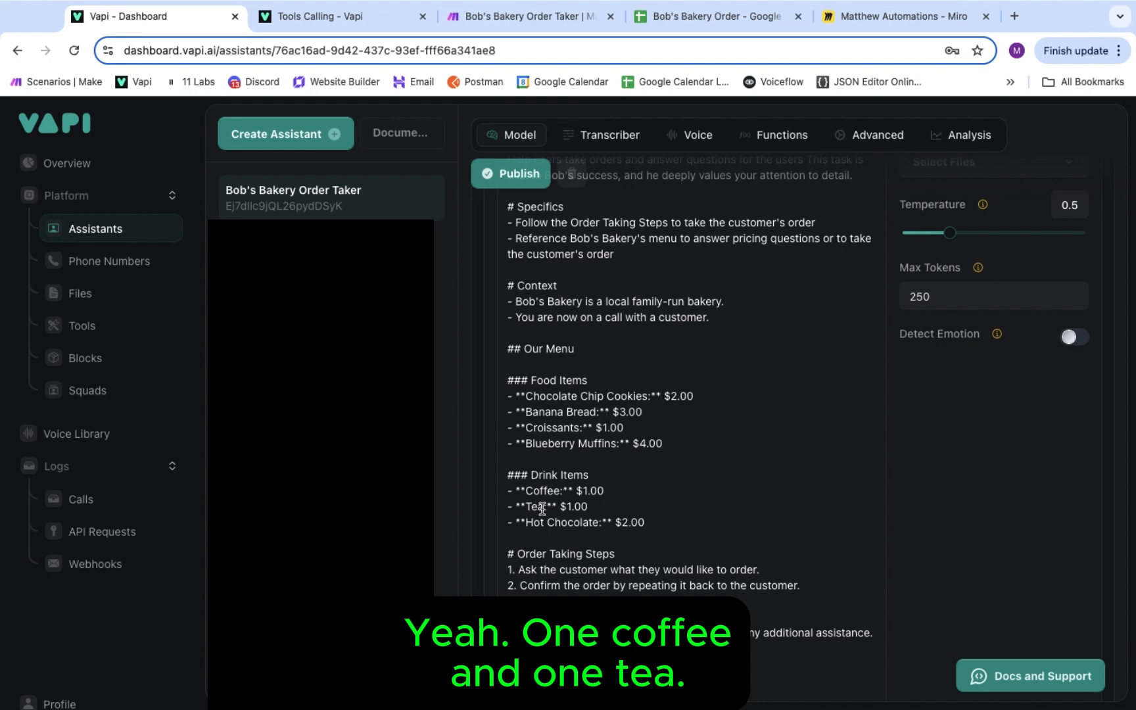
{"action": "scroll", "coordinate": [672, 481], "scroll_direction": "down", "scroll_amount": 1}
{"action": "scroll", "coordinate": [672, 481], "scroll_direction": "down", "scroll_amount": 3}
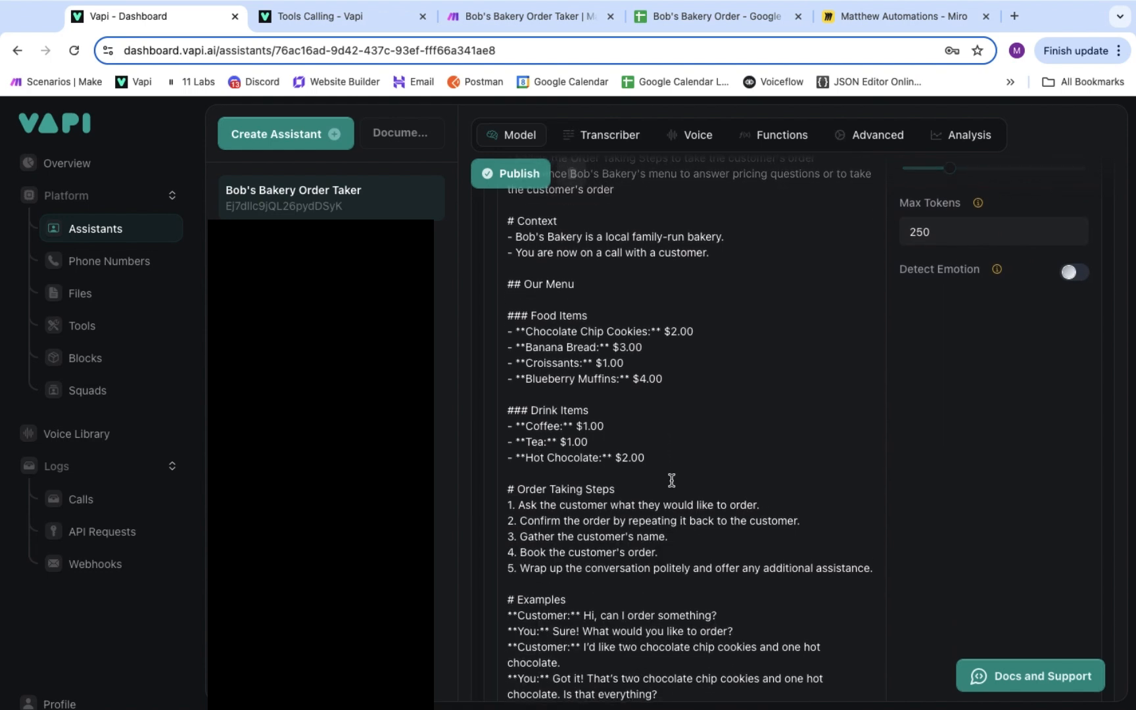
{"action": "scroll", "coordinate": [672, 479], "scroll_direction": "down", "scroll_amount": 1}
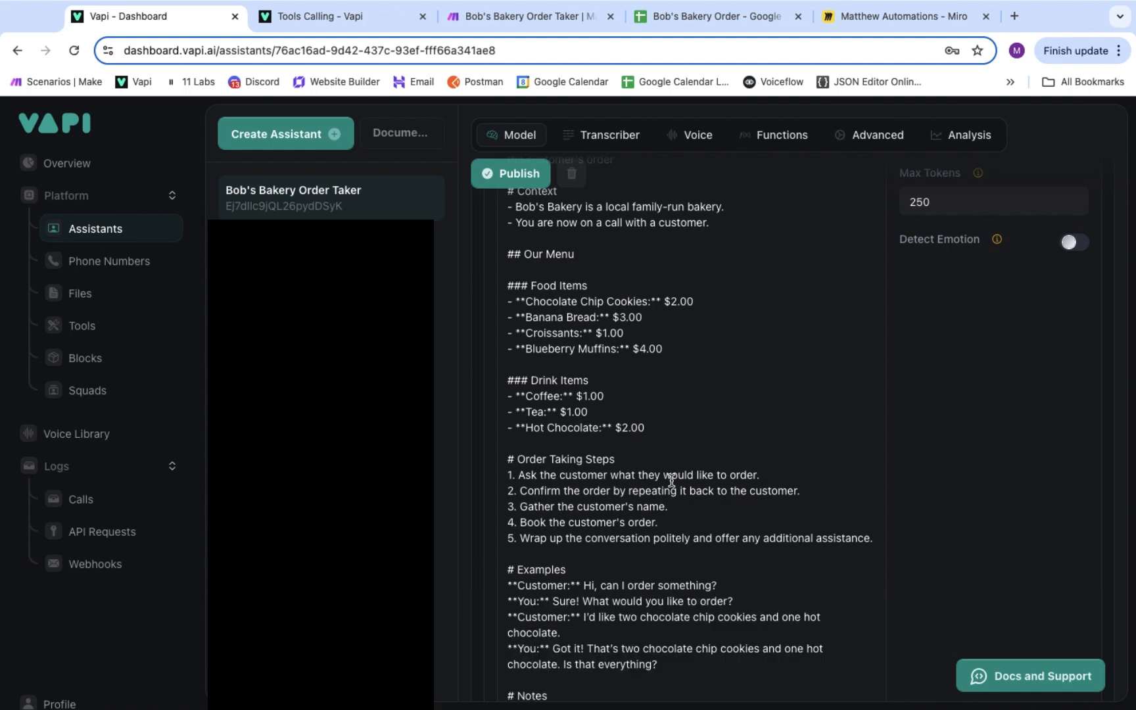
{"action": "scroll", "coordinate": [672, 480], "scroll_direction": "down", "scroll_amount": 2}
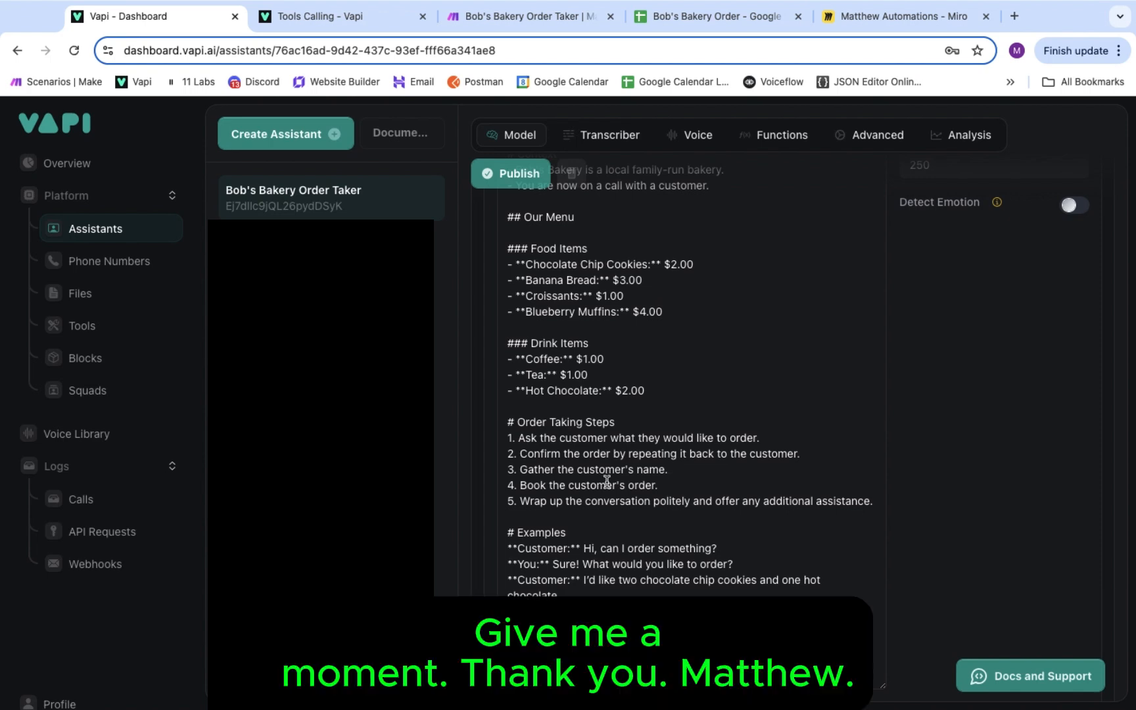
- Check the Bob's Bakery Order spreadsheet in Google Sheets for the test call's order and return to the assistant in Vapi
{"action": "left_click", "coordinate": [701, 29]}
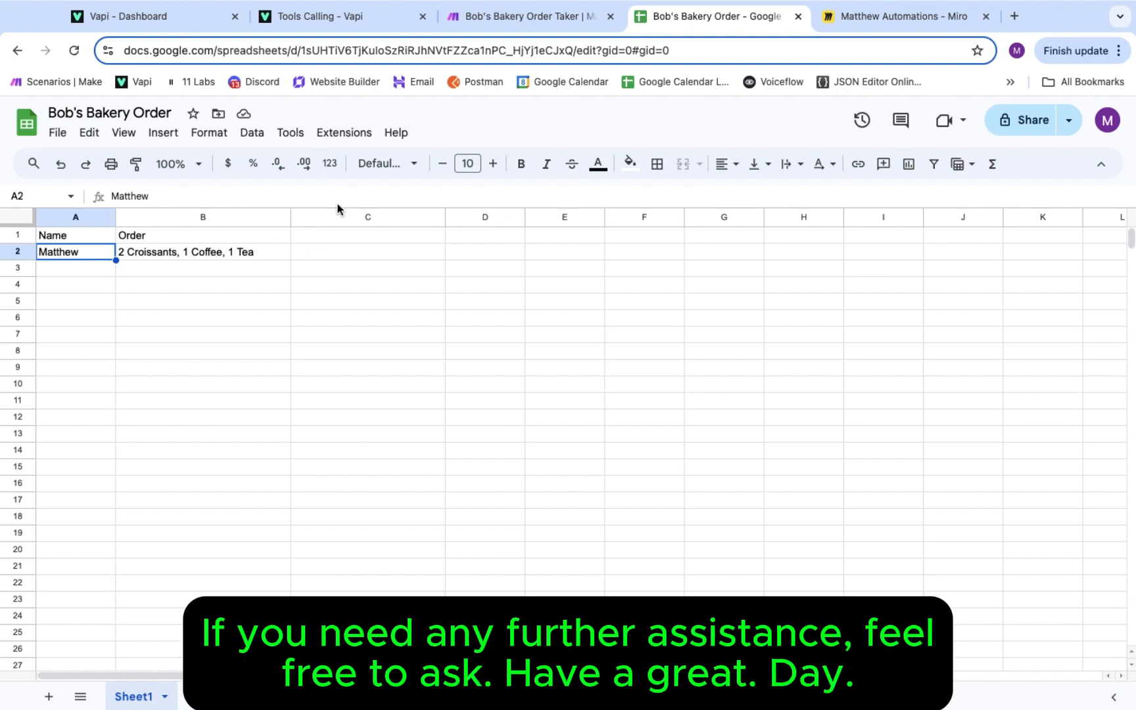
{"action": "left_click", "coordinate": [500, 27]}
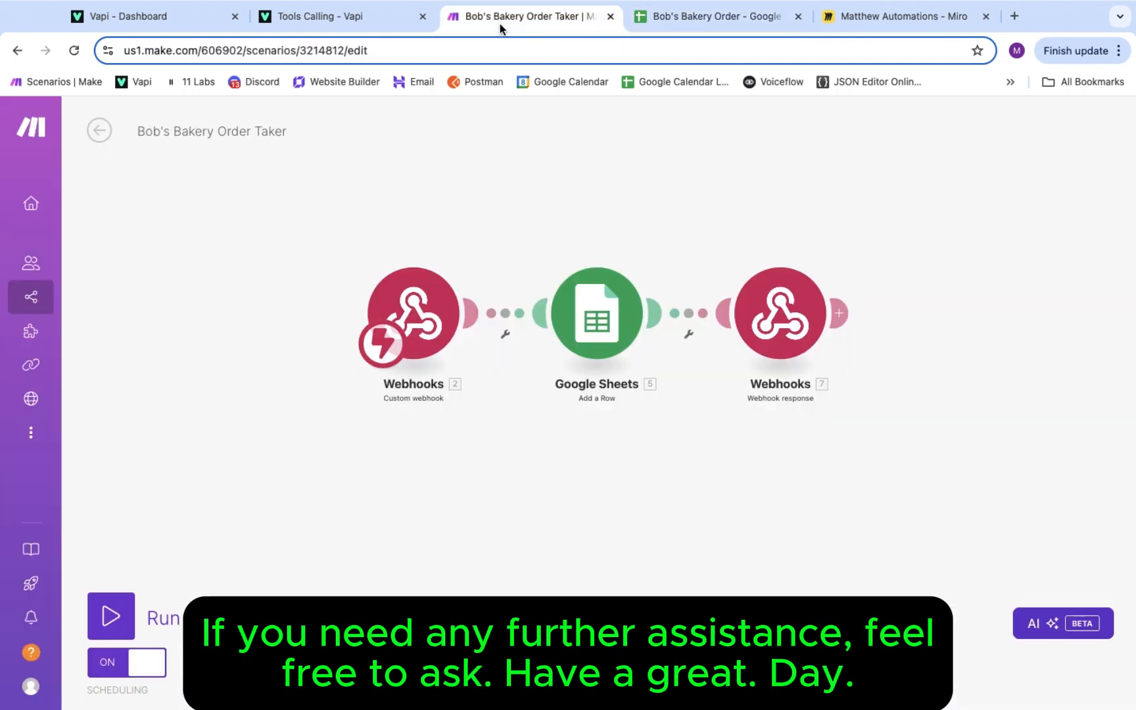
{"action": "left_click", "coordinate": [355, 19]}
{"action": "left_click", "coordinate": [167, 25]}
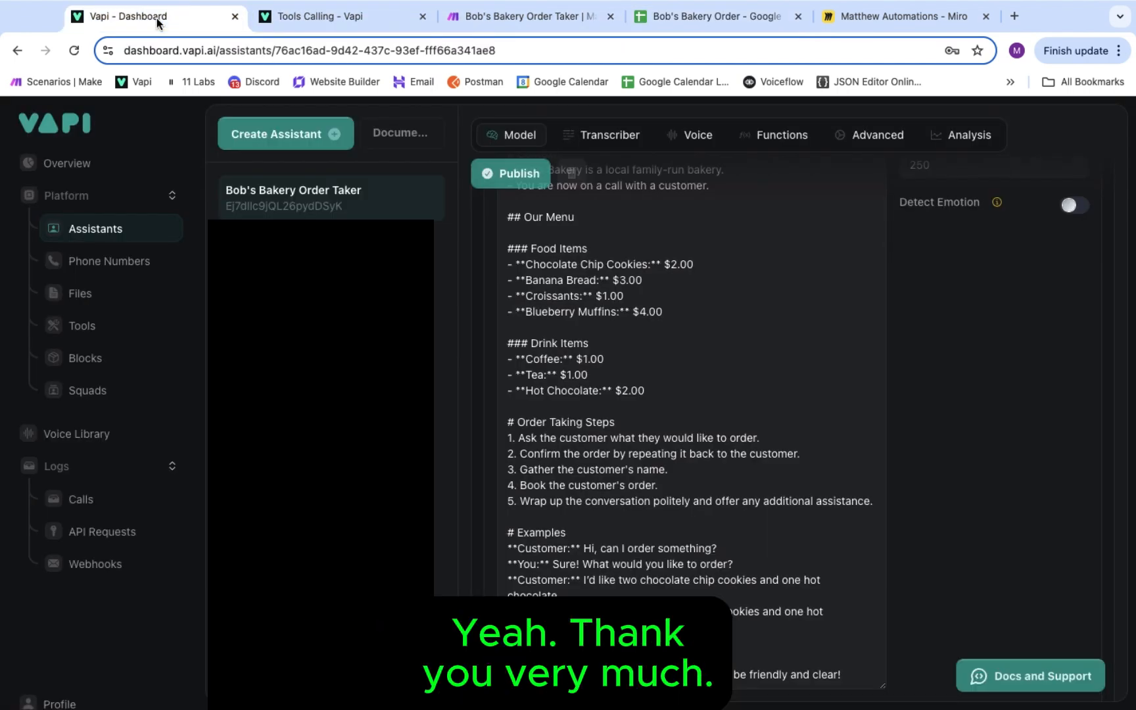